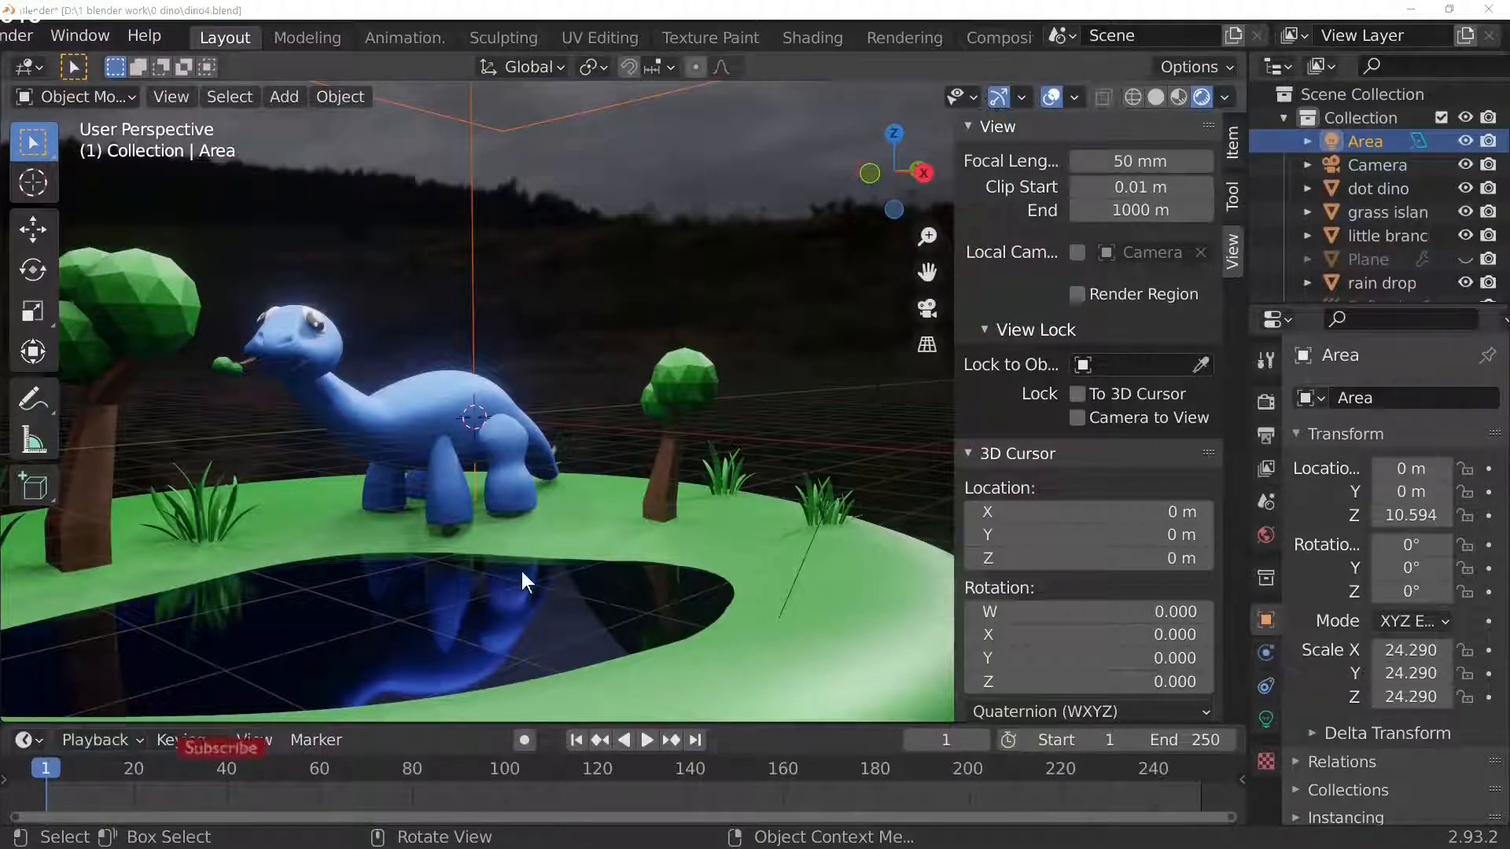
# - Look over the dinosaur island scene from farther away to locate the scene camera
pyautogui.scroll(-2, 542, 546)
pyautogui.moveTo(569, 555); pyautogui.dragTo(698, 489, button='middle')
pyautogui.scroll(-4, 587, 554)
pyautogui.scroll(5, 631, 578)
pyautogui.scroll(-2, 632, 581)
pyautogui.scroll(-3, 632, 572)
pyautogui.scroll(3, 634, 572)
pyautogui.scroll(-3, 619, 554)
pyautogui.scroll(-2, 618, 554)
pyautogui.scroll(2, 640, 574)
pyautogui.scroll(-8, 641, 589)
# - Lock the scene camera to the view and, from camera view, move it back until the whole island is visible
pyautogui.click(765, 428)
pyautogui.scroll(4, 756, 434)
pyautogui.scroll(-3, 756, 460)
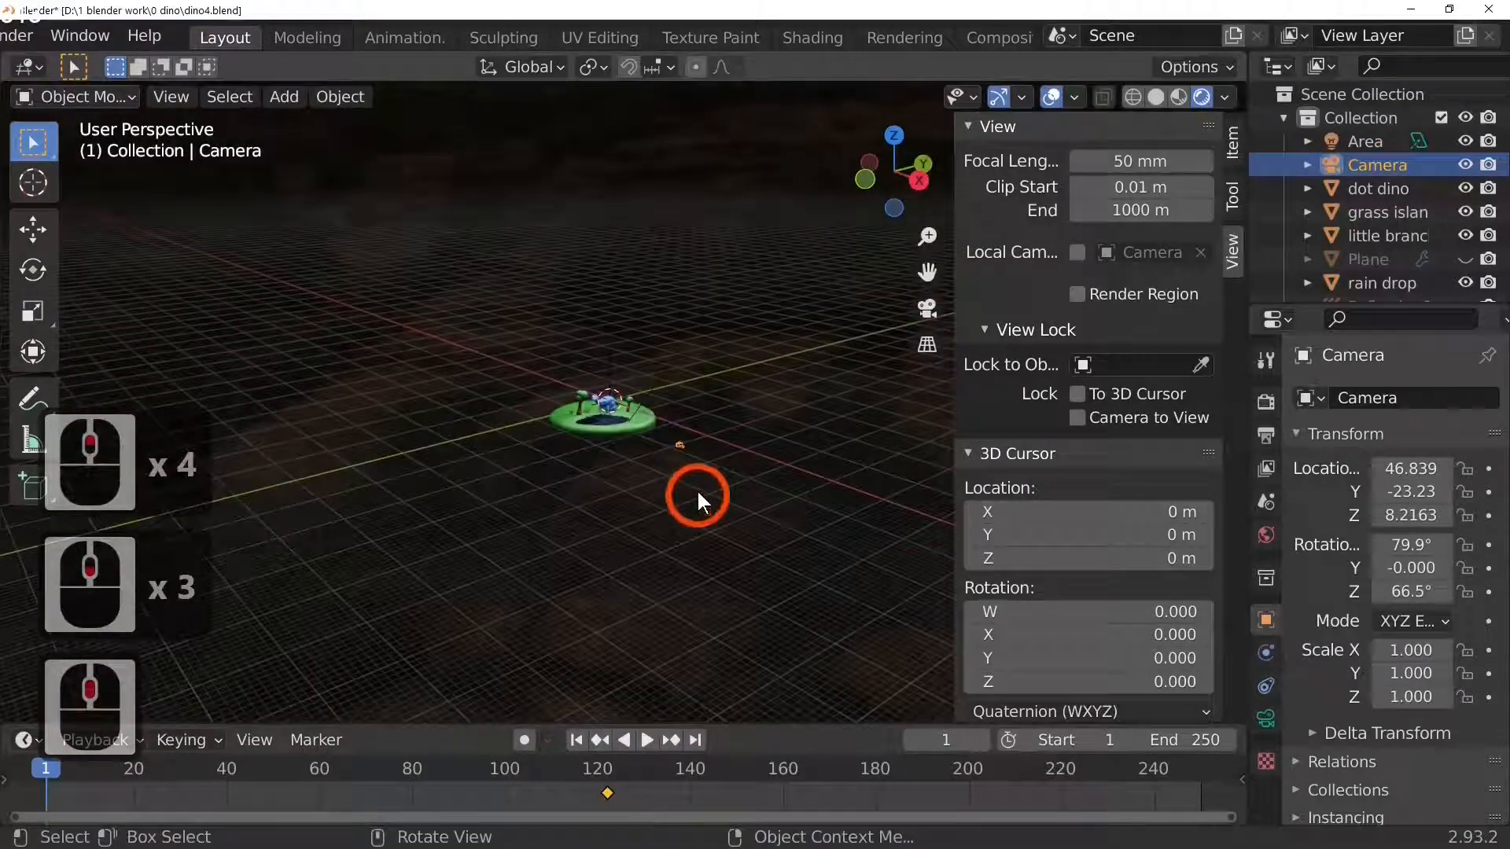
pyautogui.click(680, 447)
pyautogui.click(681, 447)
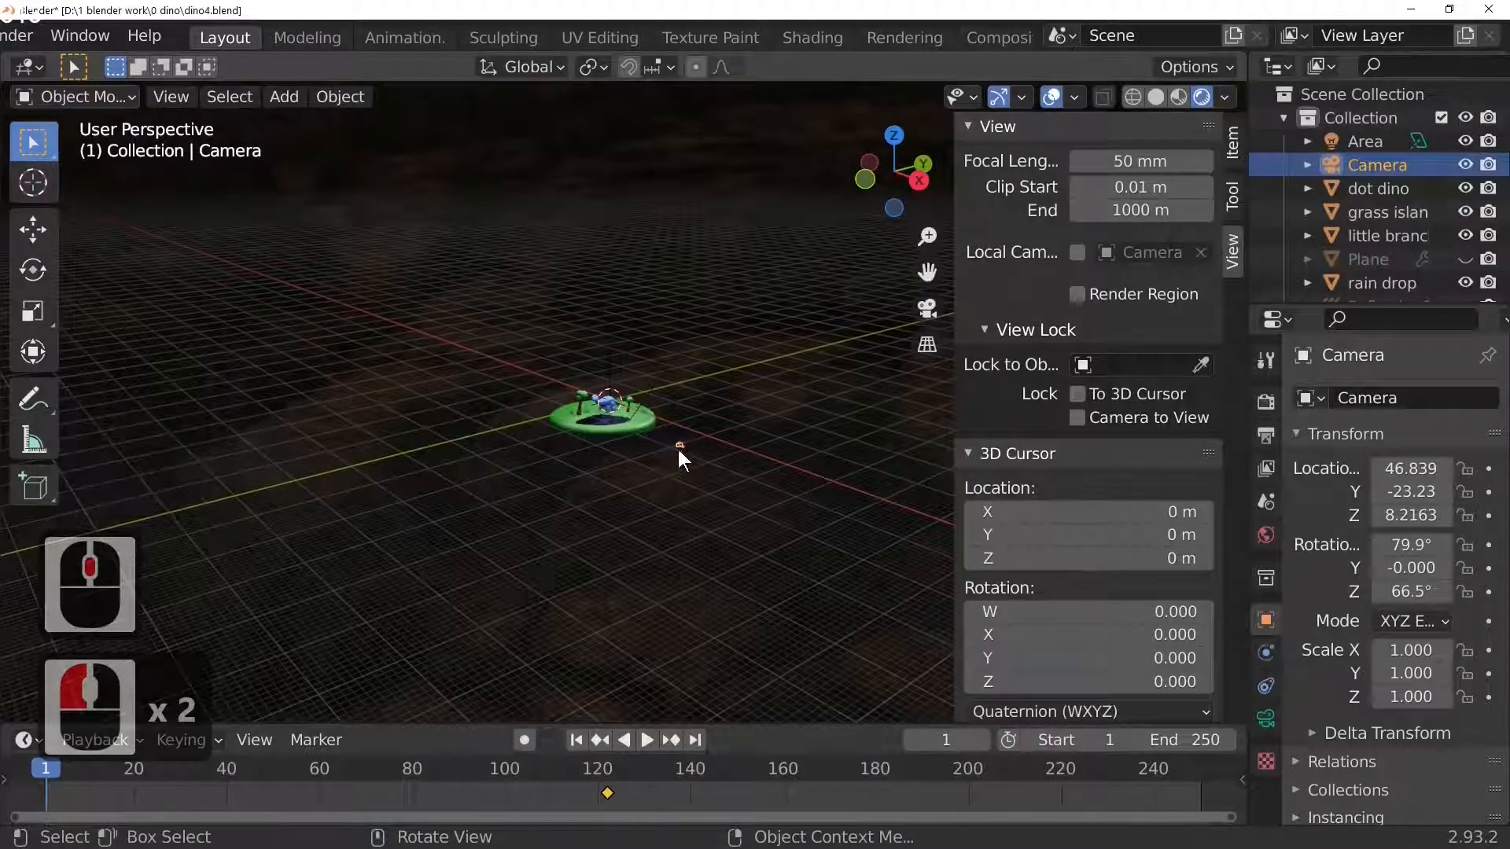
pyautogui.click(680, 447)
pyautogui.click(1077, 417)
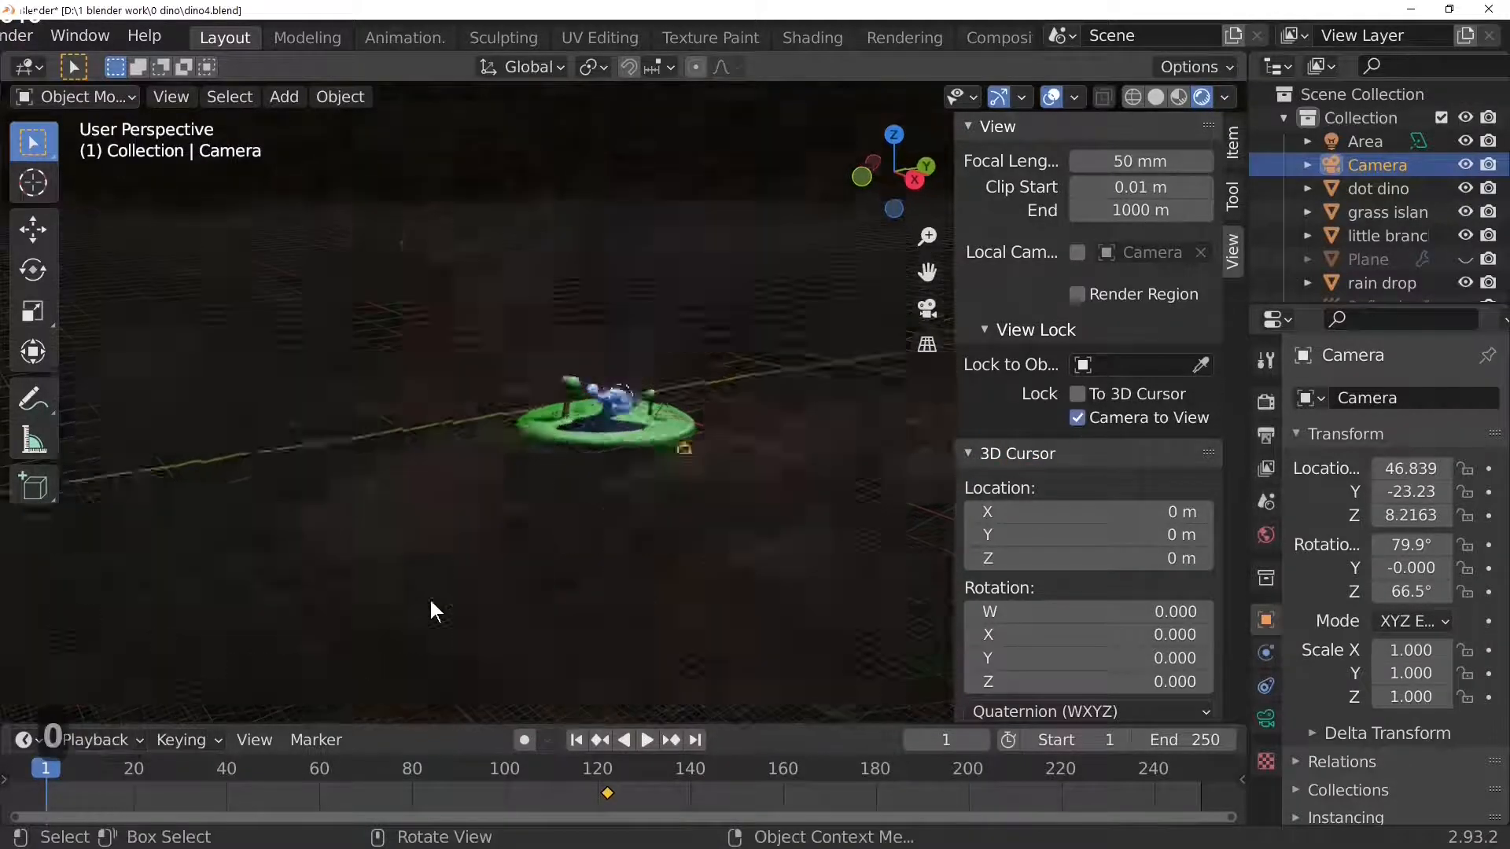
pyautogui.press('KP_0')
pyautogui.scroll(-5, 430, 599)
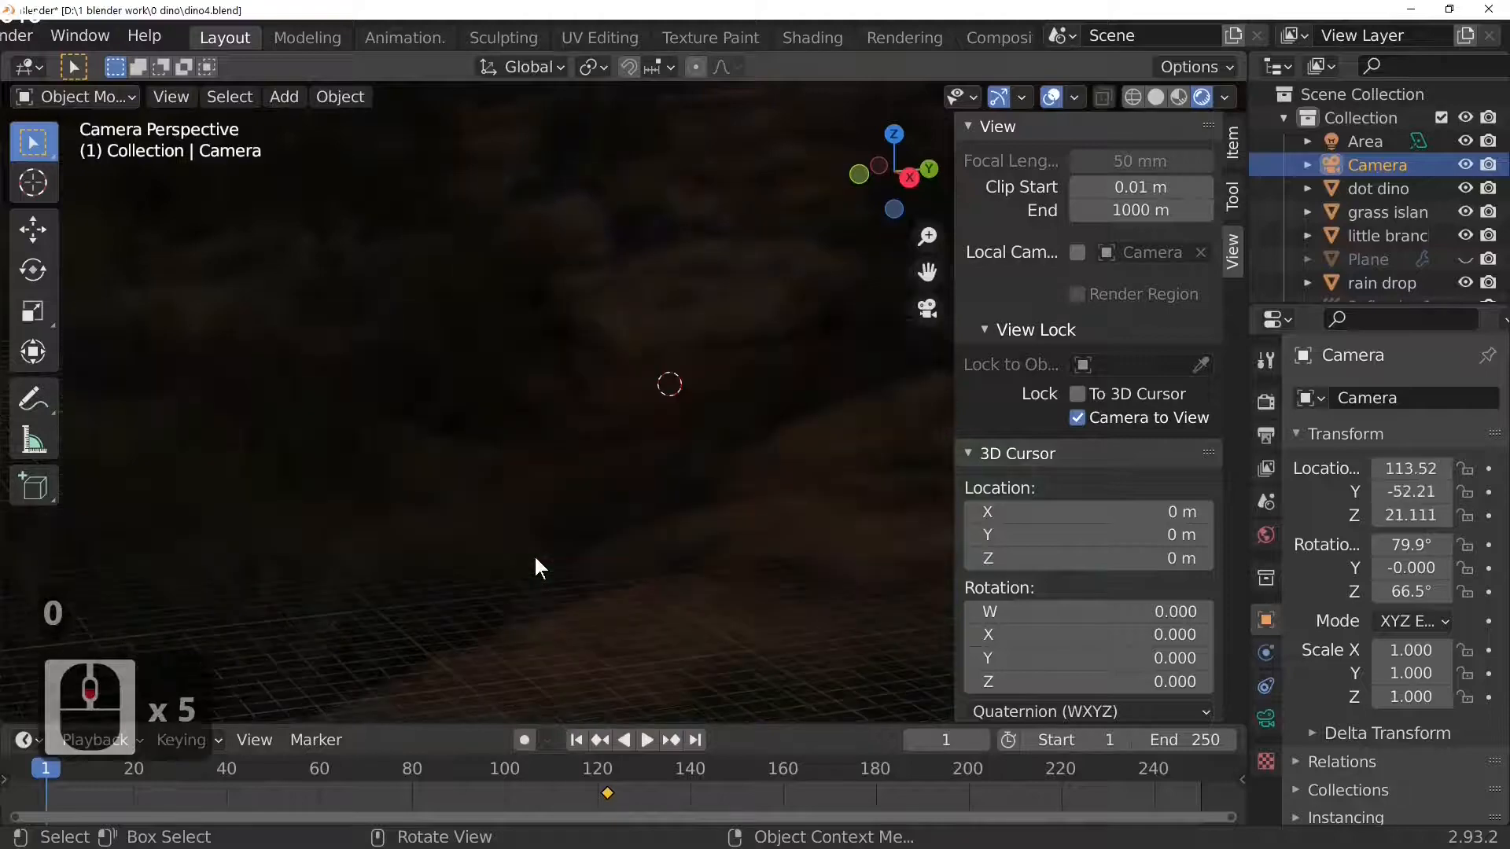
pyautogui.scroll(3, 535, 554)
pyautogui.press('KP_0')
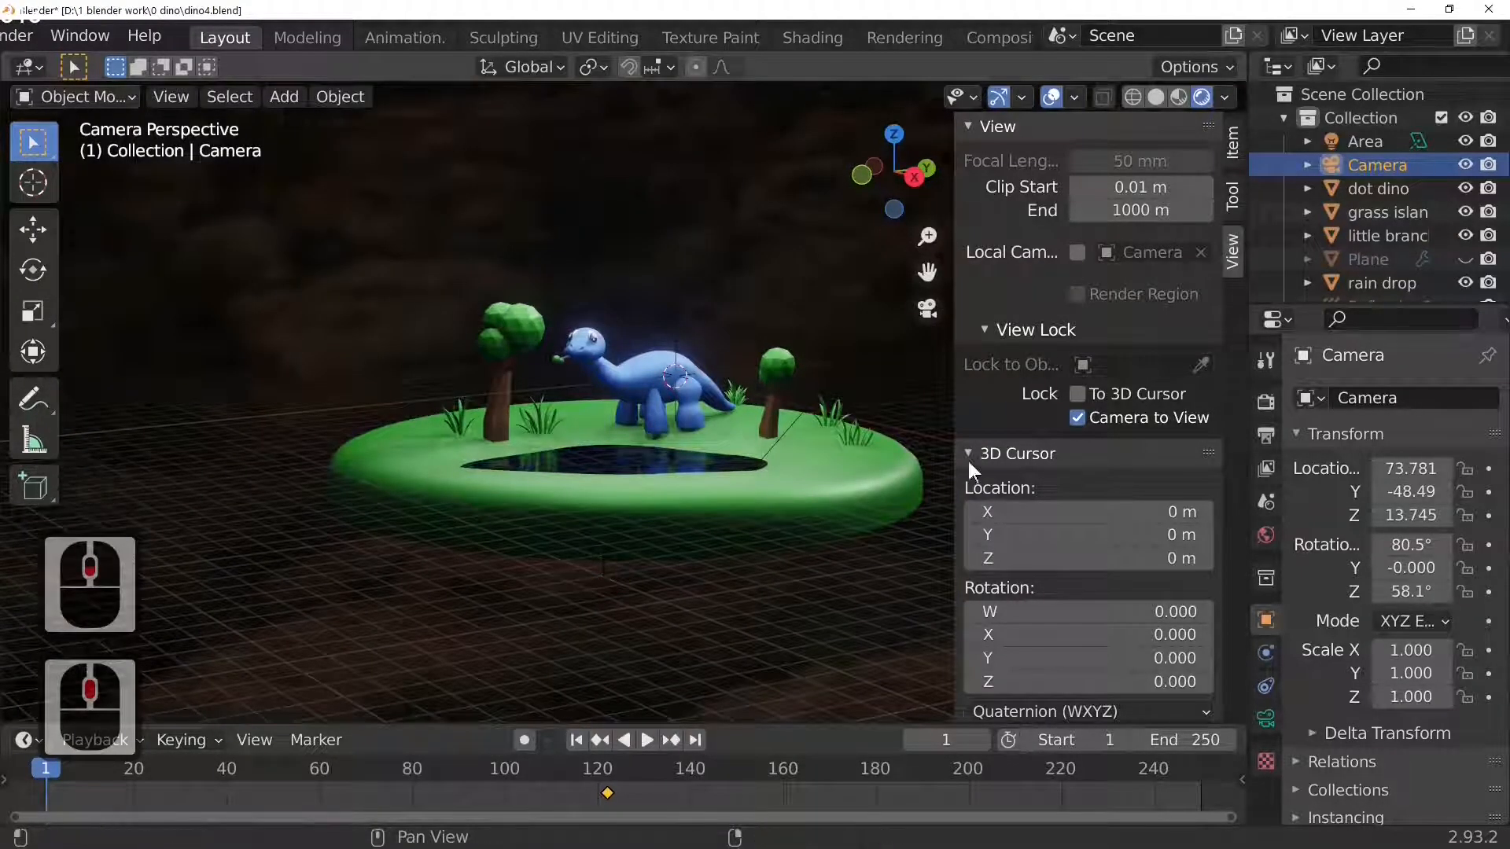
# - Turn off Camera to View locking and center the full camera frame in the viewport
pyautogui.click(1076, 418)
pyautogui.scroll(-3, 753, 484)
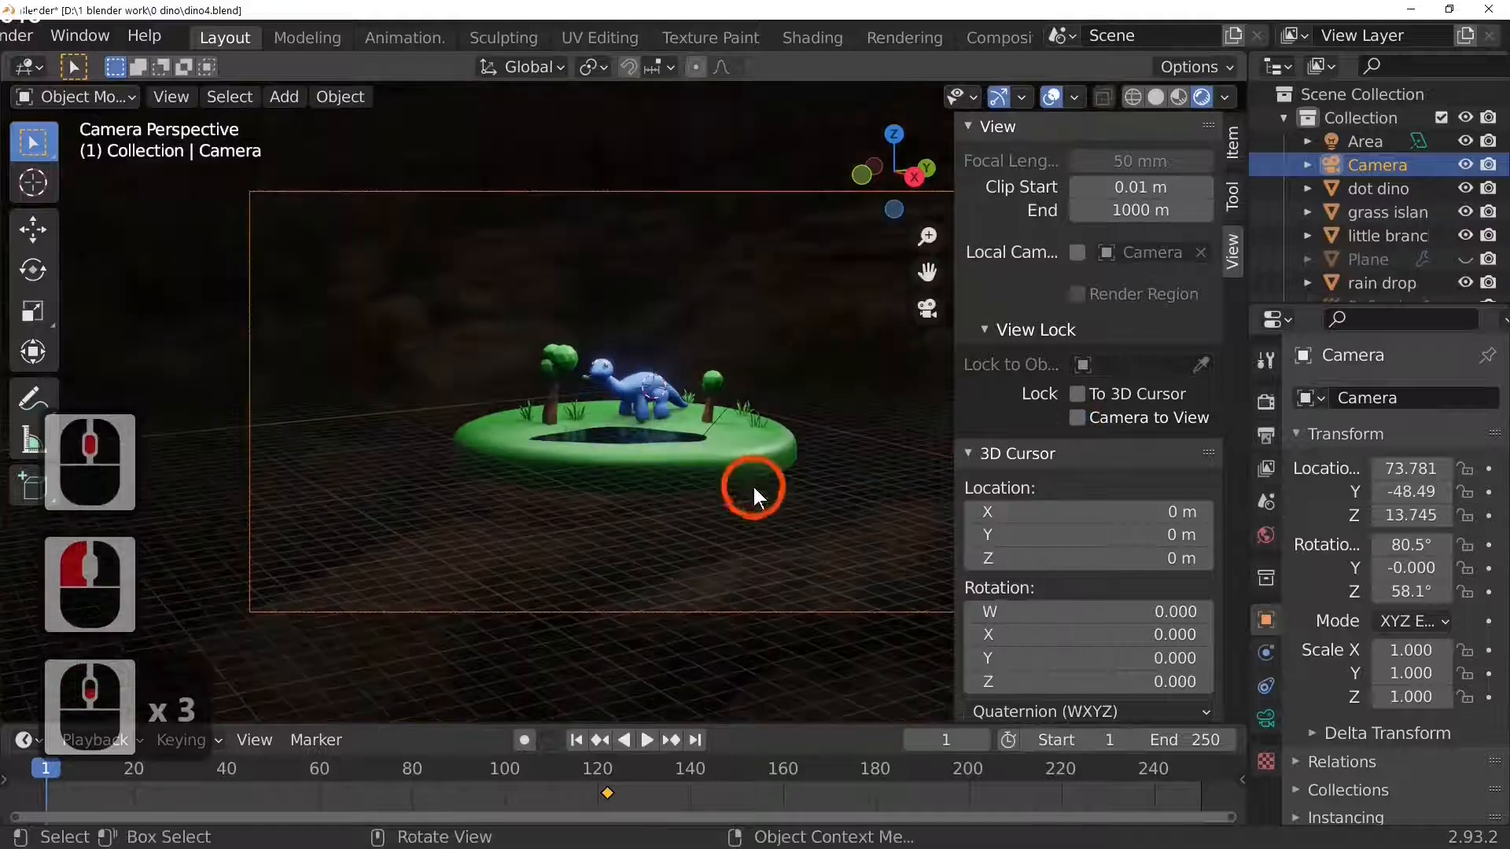
pyautogui.keyDown('shift'); pyautogui.moveTo(794, 485); pyautogui.dragTo(718, 480, button='middle'); pyautogui.keyUp('shift')
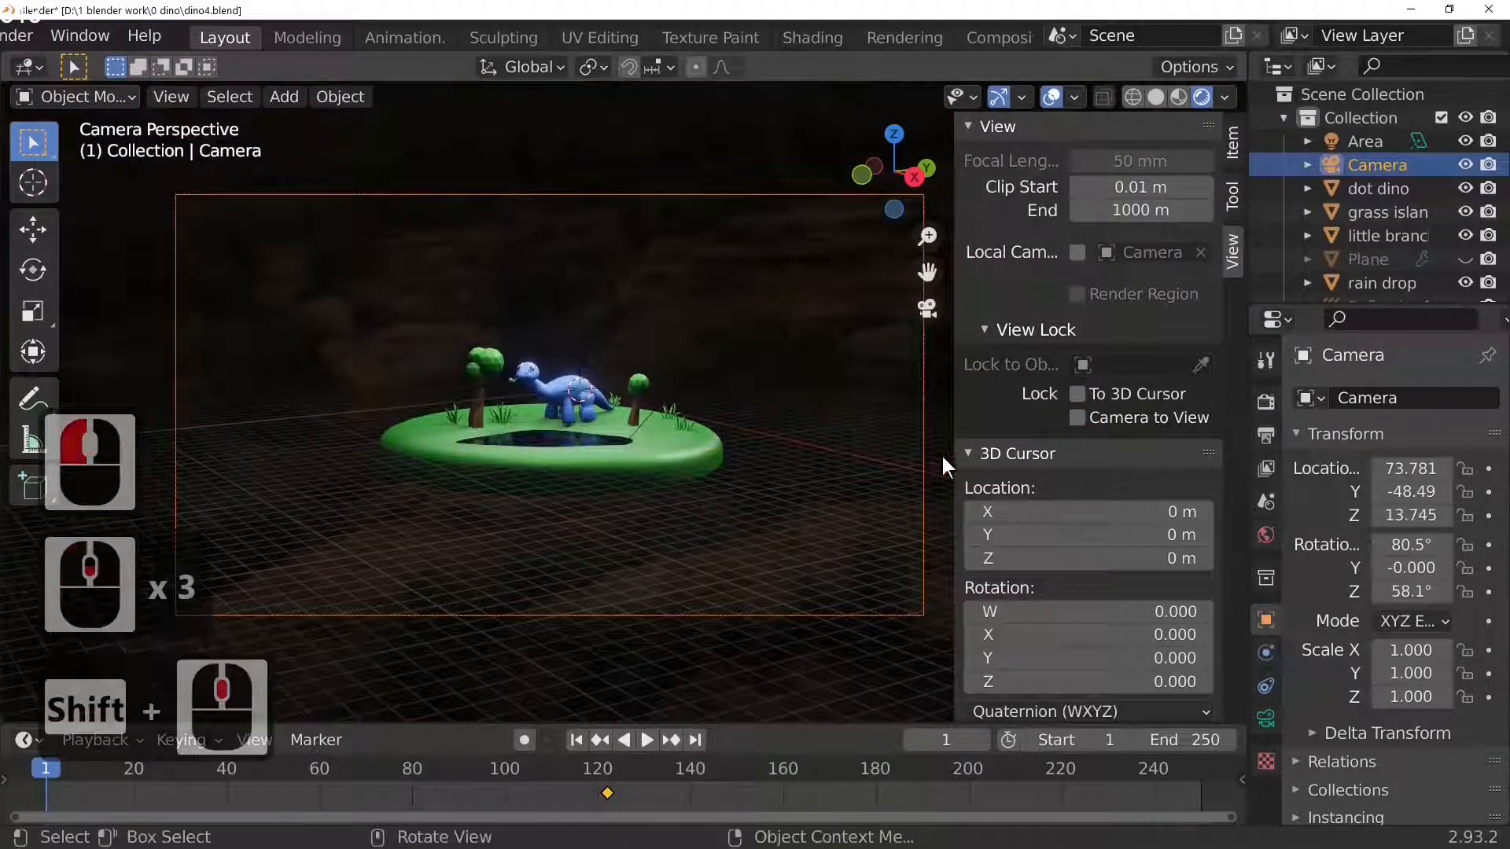
# - Lock the camera to the view, move it in to about X 43.3, Y -30.0, Z 8.2 m to frame the island closely, and unlock it
pyautogui.click(1076, 418)
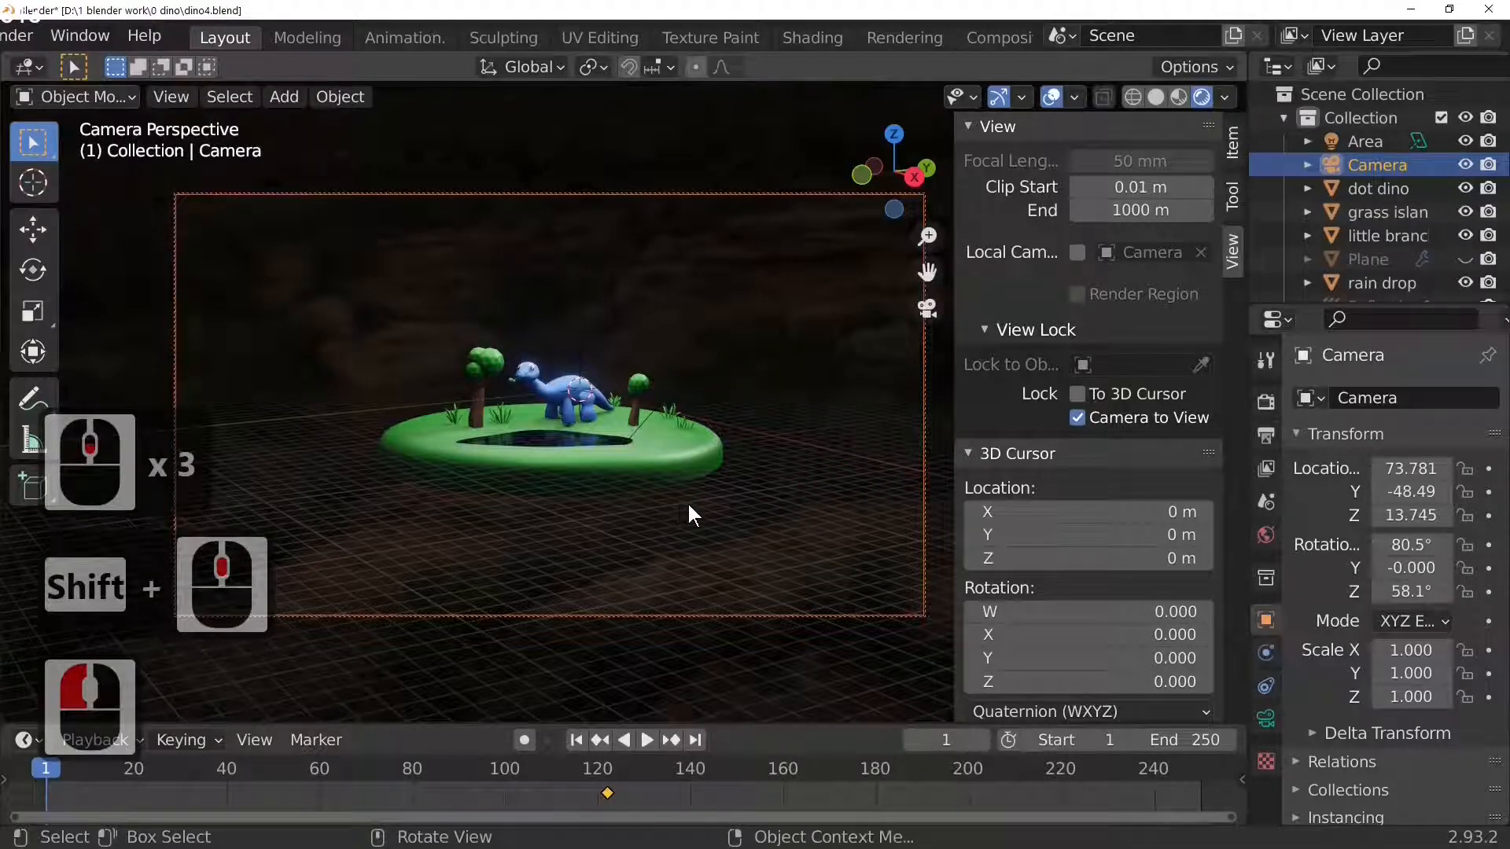
pyautogui.scroll(3, 691, 509)
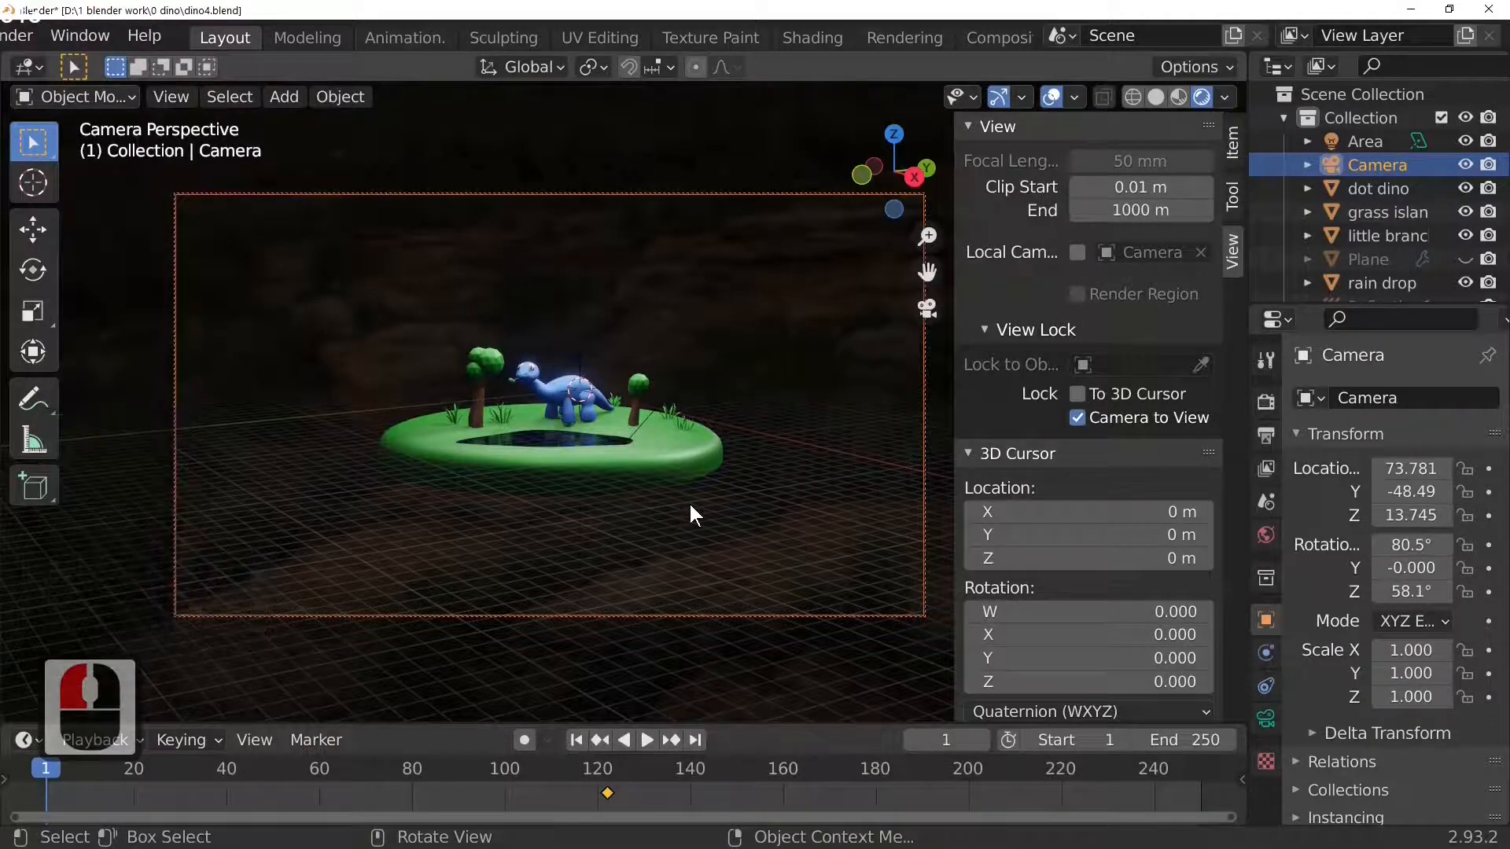
pyautogui.scroll(-2, 691, 508)
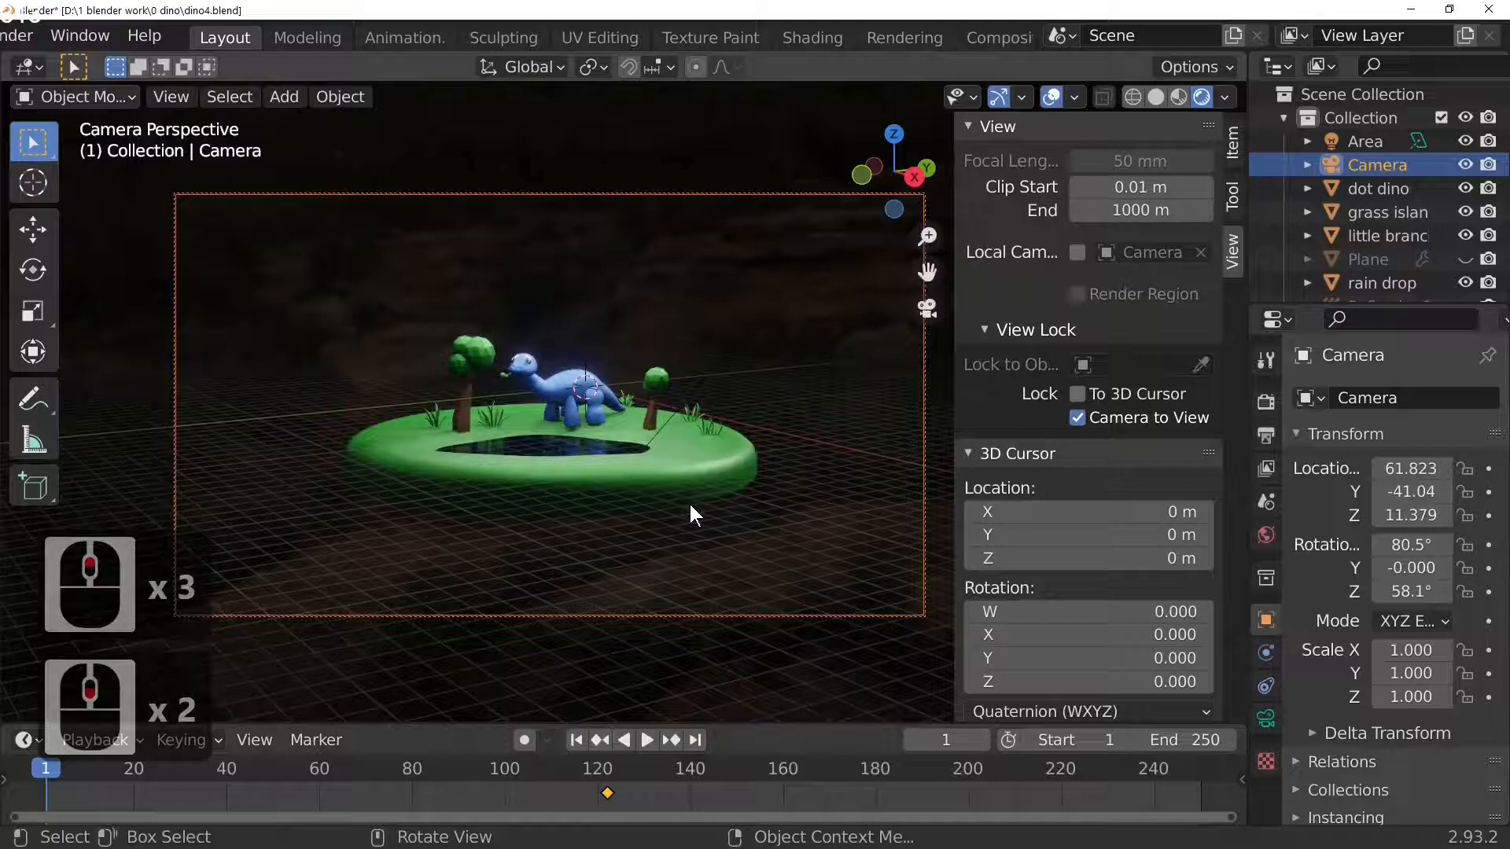
pyautogui.scroll(4, 690, 504)
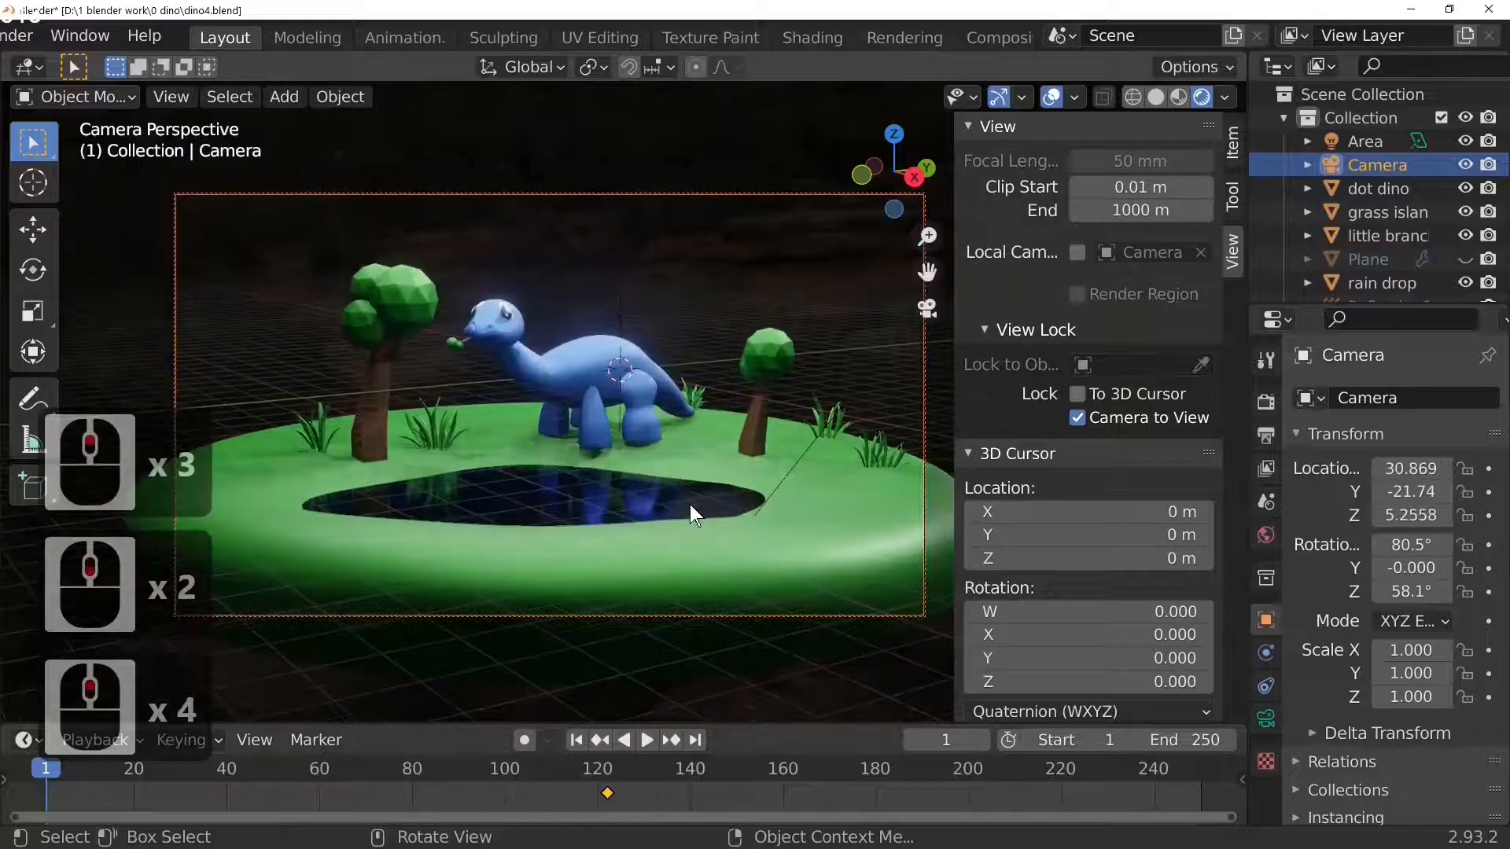
pyautogui.scroll(-3, 690, 504)
pyautogui.scroll(1, 690, 503)
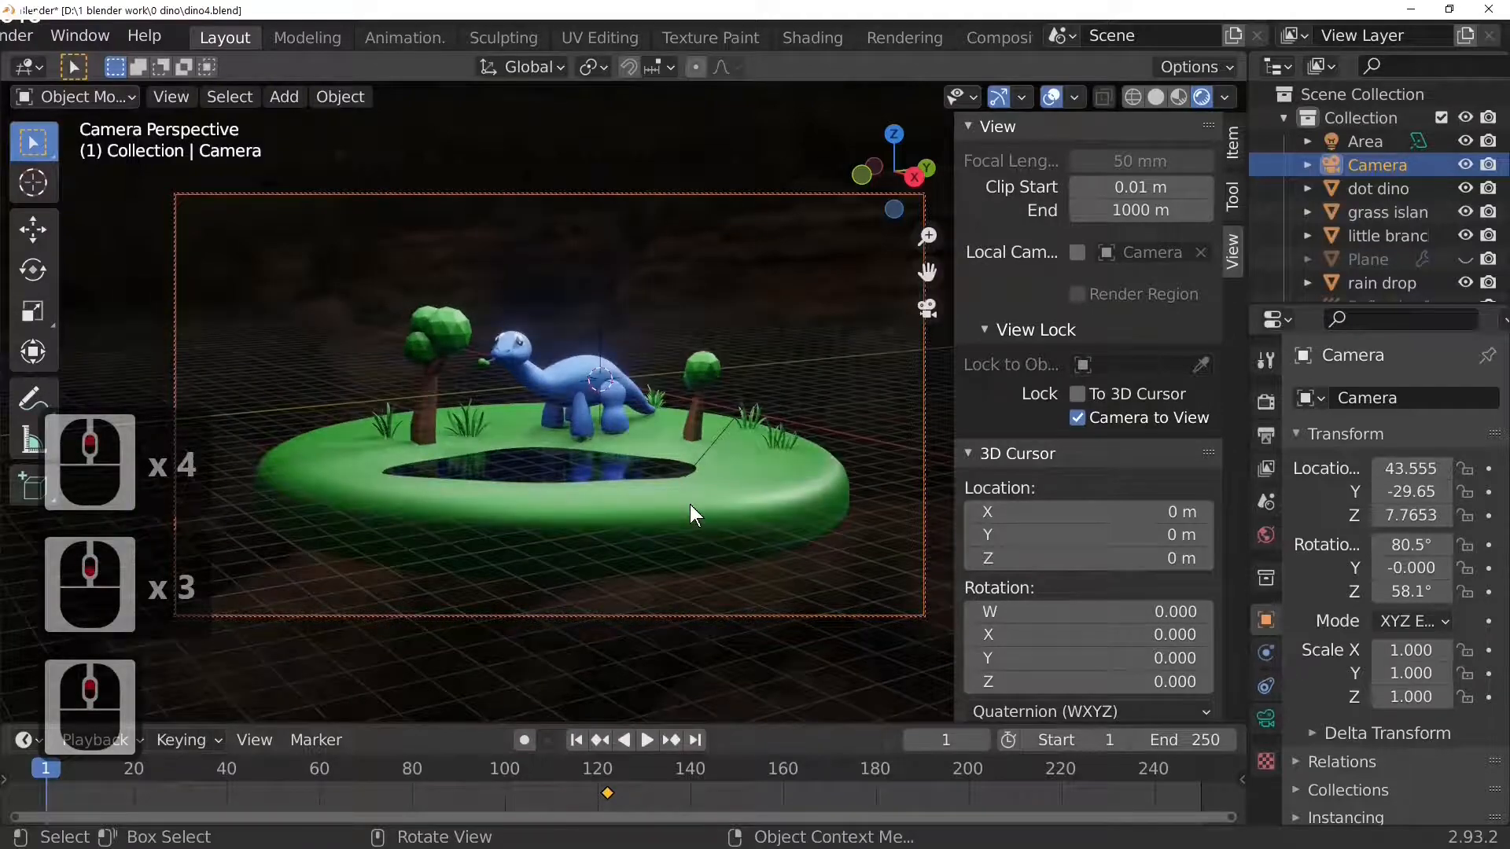
pyautogui.moveTo(690, 504)
pyautogui.mouseDown(button='middle')
pyautogui.moveTo(609, 503)
pyautogui.moveTo(701, 479)
pyautogui.moveTo(664, 507)
pyautogui.moveTo(713, 522)
pyautogui.moveTo(583, 456)
pyautogui.moveTo(599, 399)
pyautogui.moveTo(695, 527)
pyautogui.moveTo(701, 515)
pyautogui.mouseUp(button='middle')
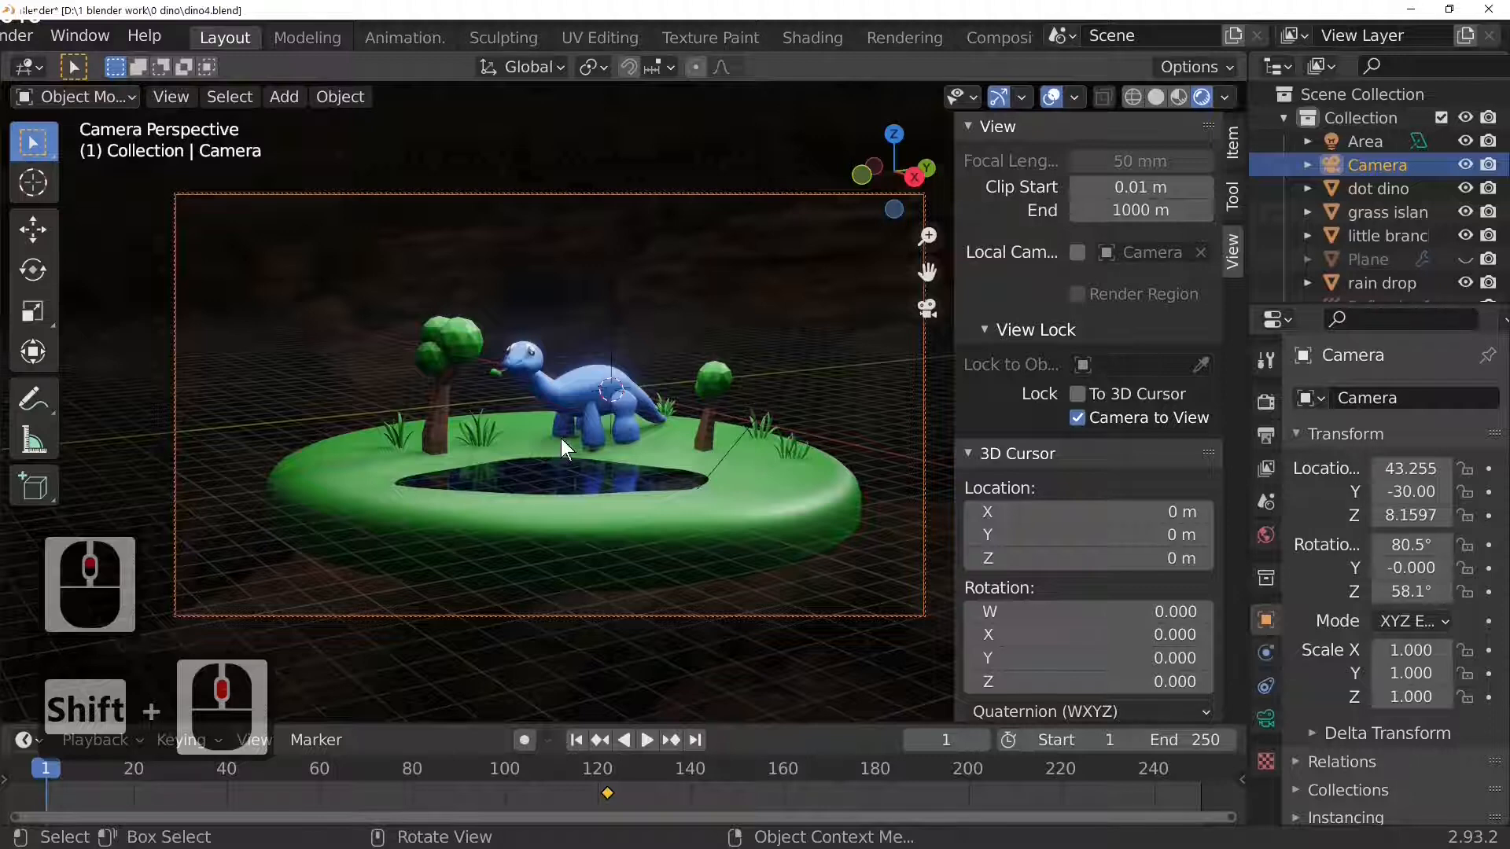
pyautogui.click(1077, 417)
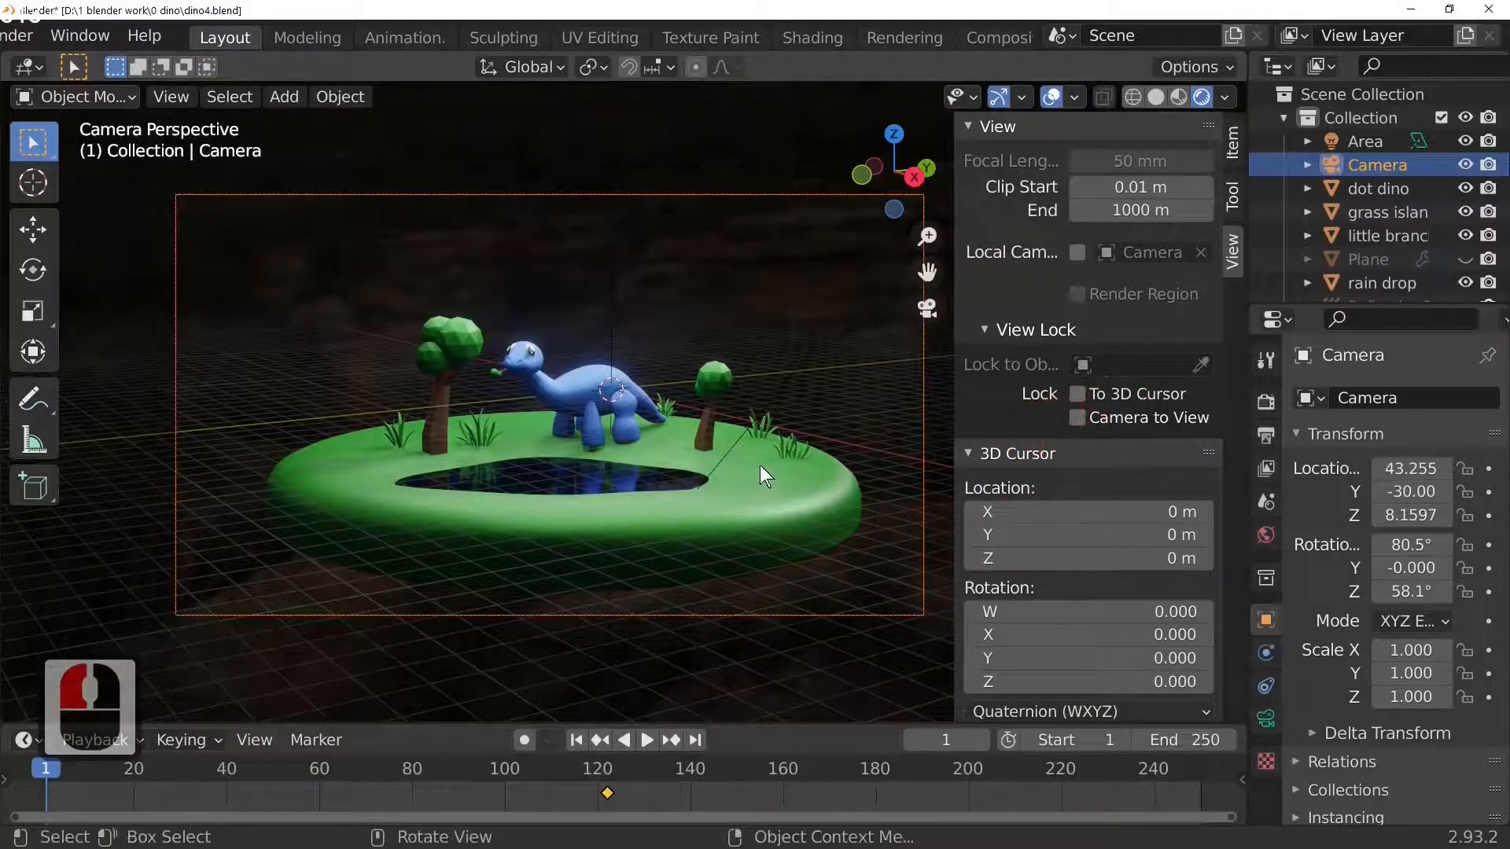
pyautogui.scroll(2, 728, 469)
pyautogui.scroll(-5, 727, 470)
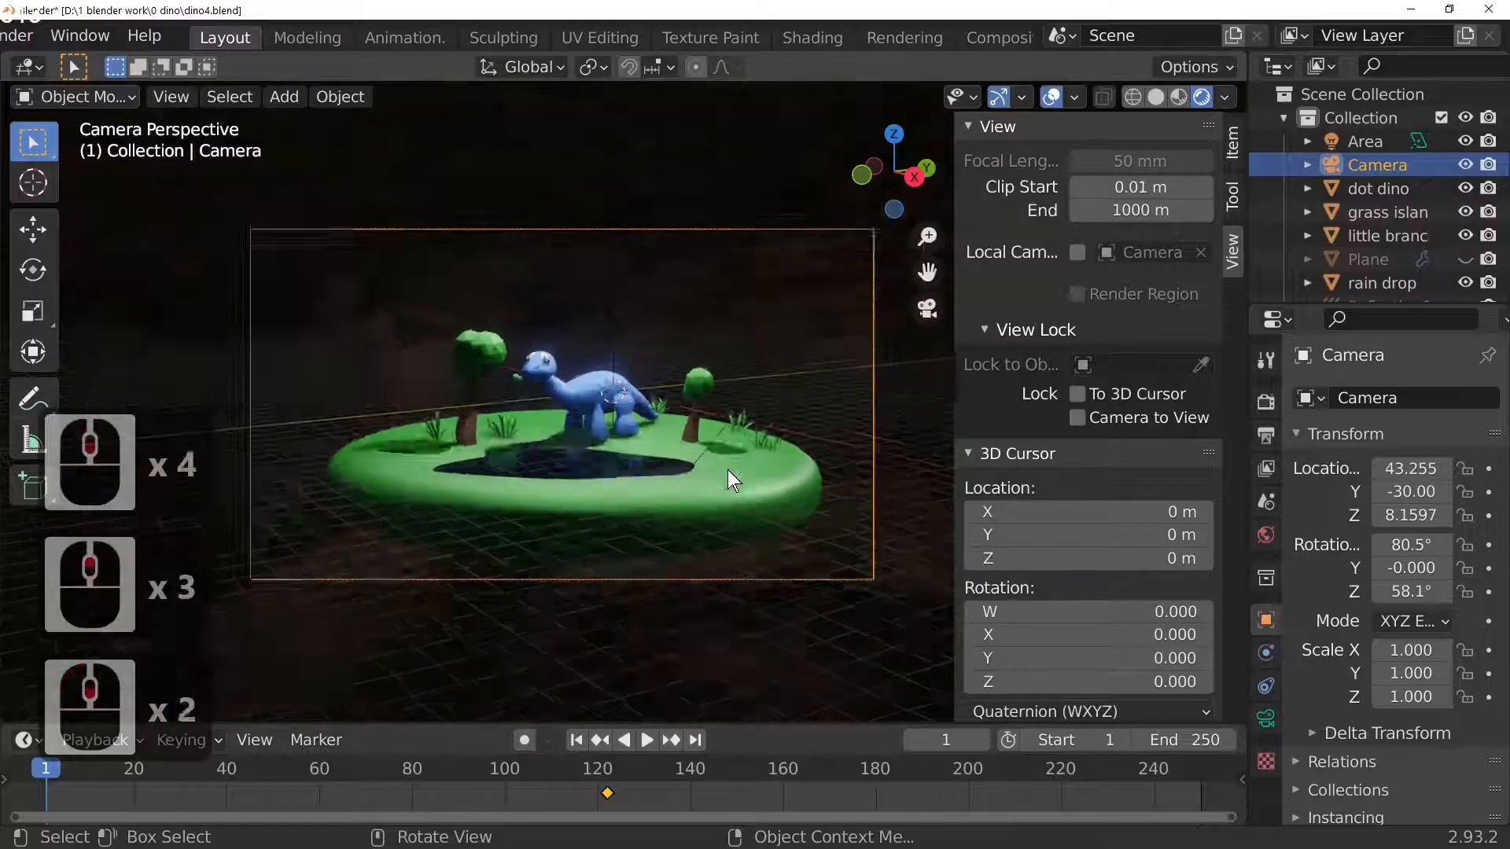
pyautogui.scroll(3, 728, 470)
pyautogui.scroll(-2, 727, 470)
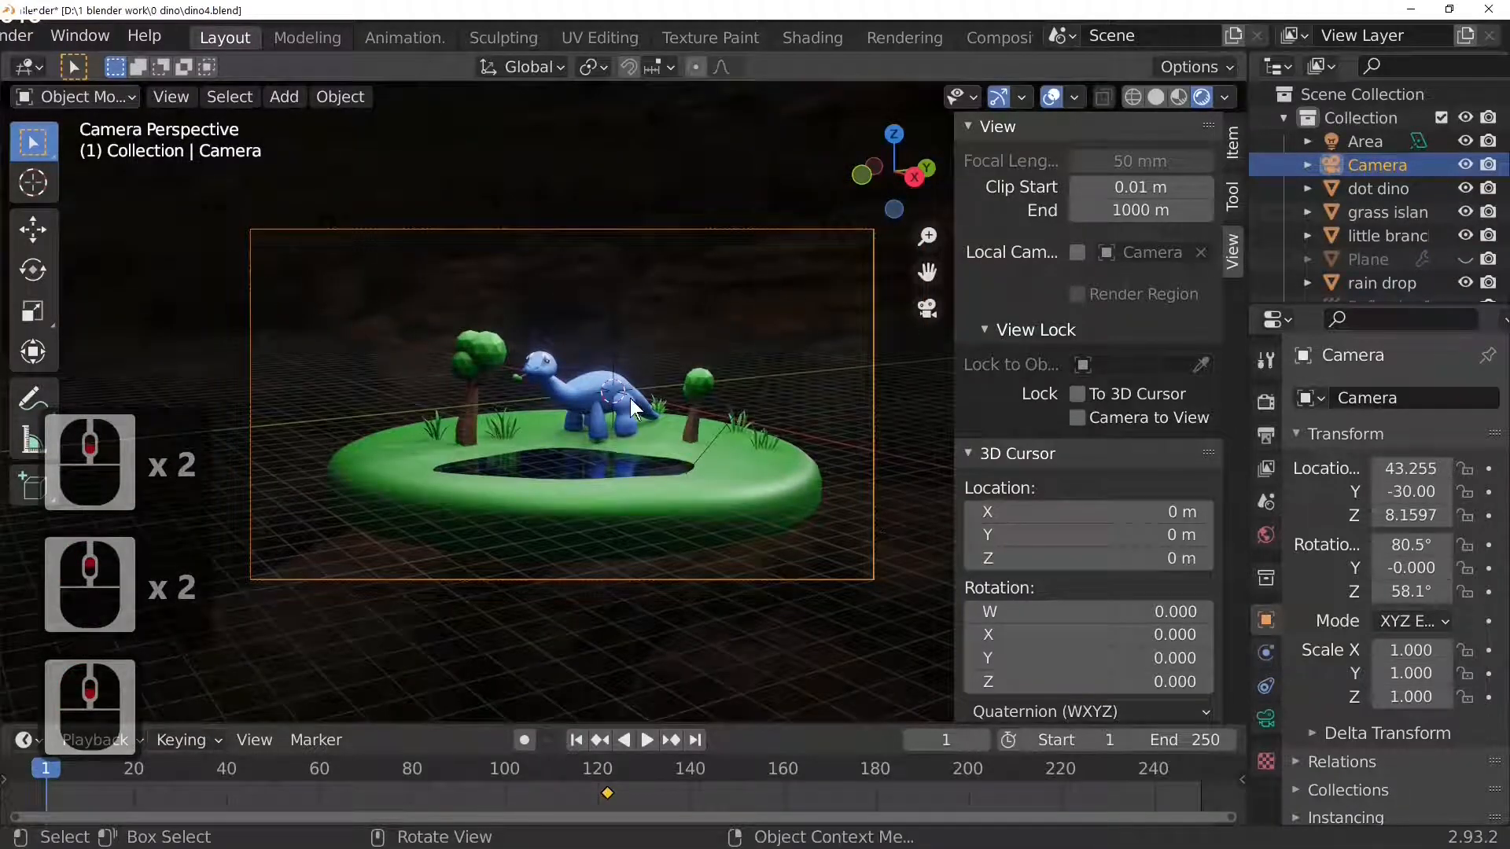
# - Add a sphere empty at the scene origin and scale it up about 4.3 times around the dinosaur
pyautogui.click(281, 97)
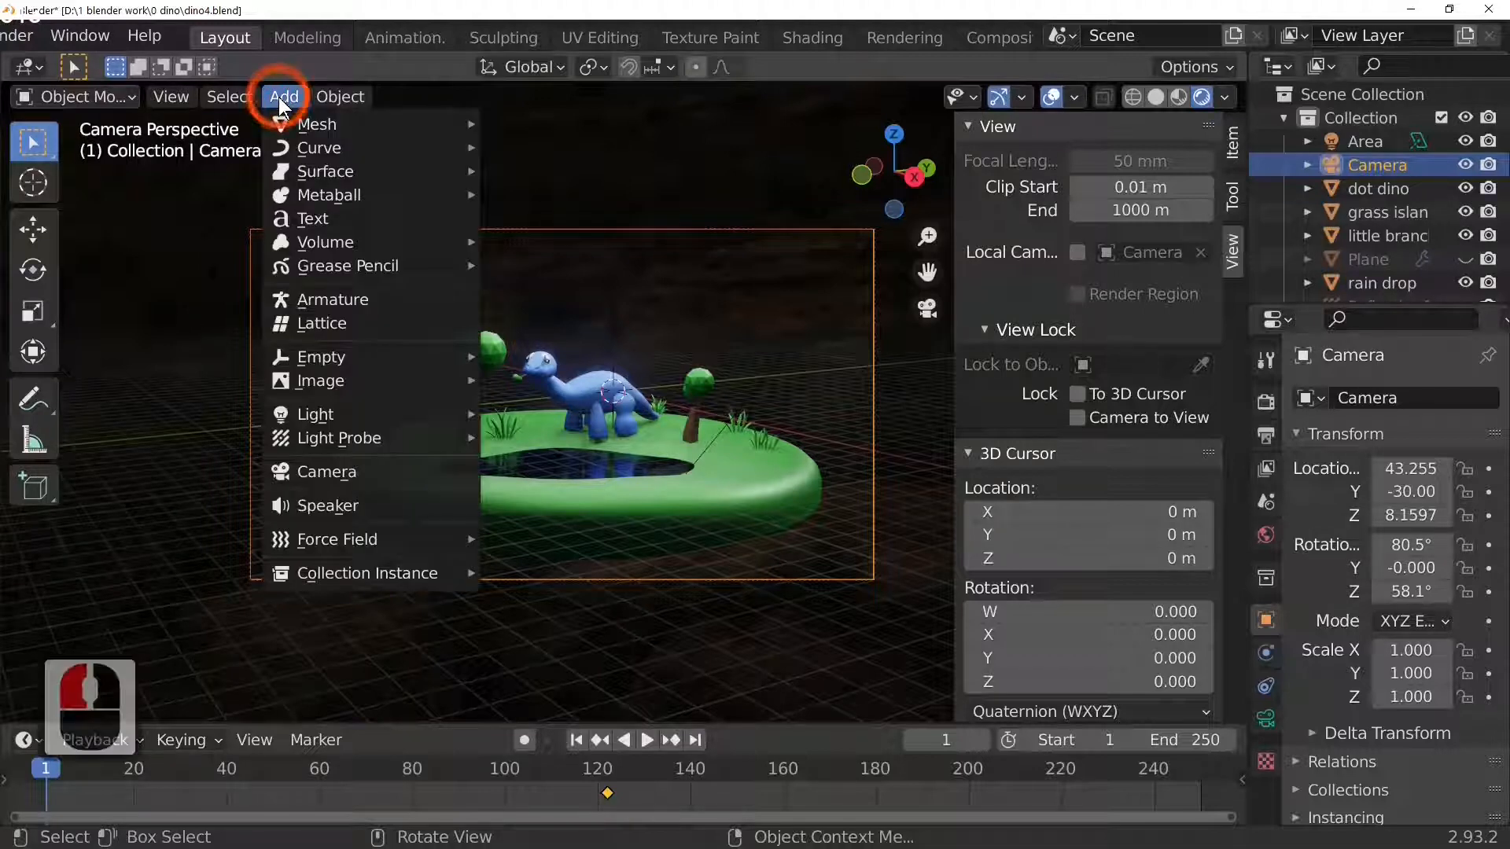
pyautogui.click(280, 98)
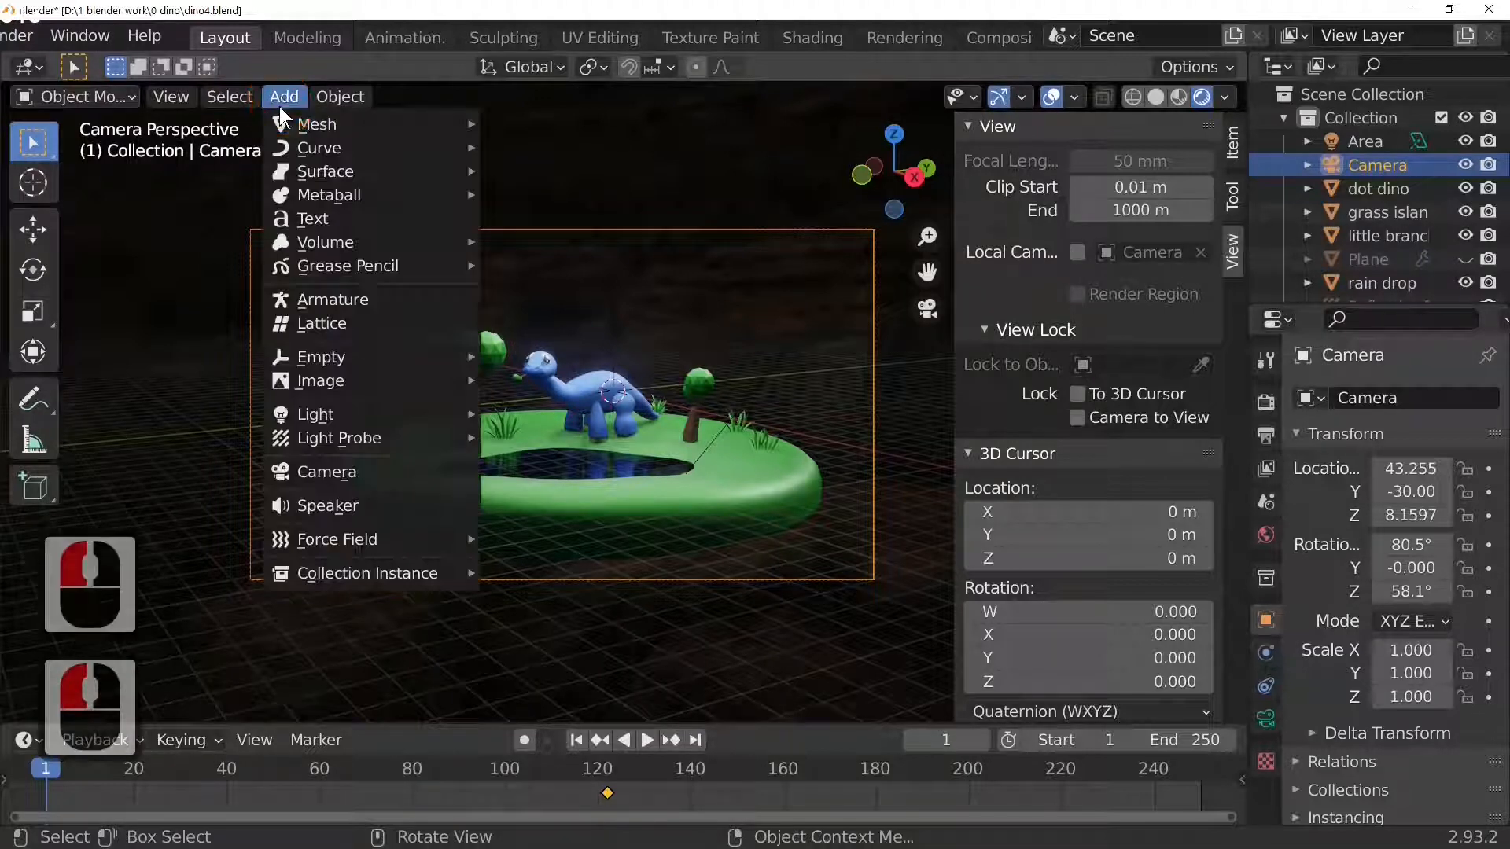
pyautogui.moveTo(359, 355)
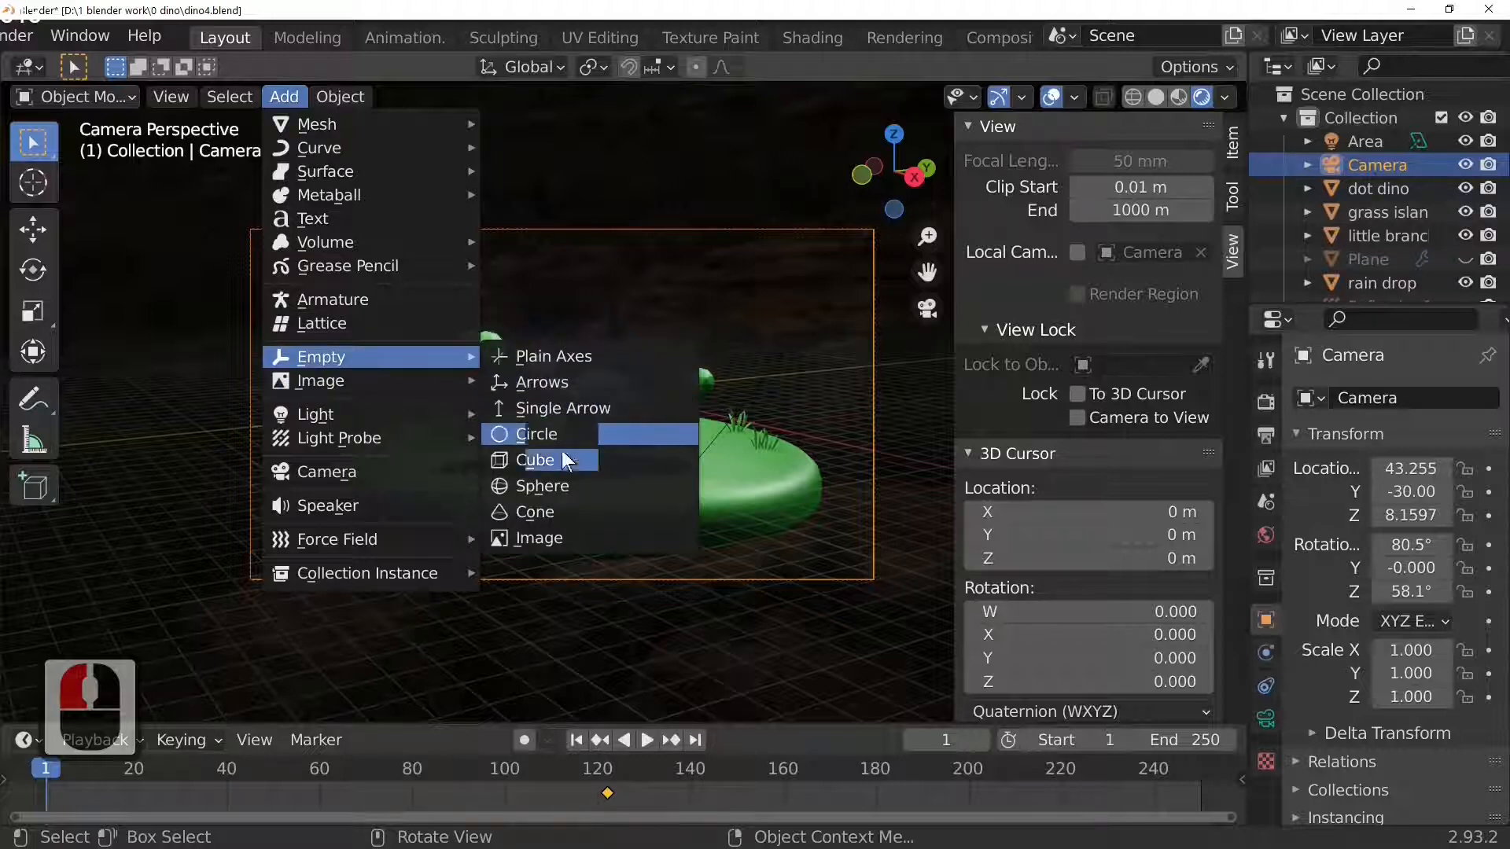
pyautogui.click(563, 488)
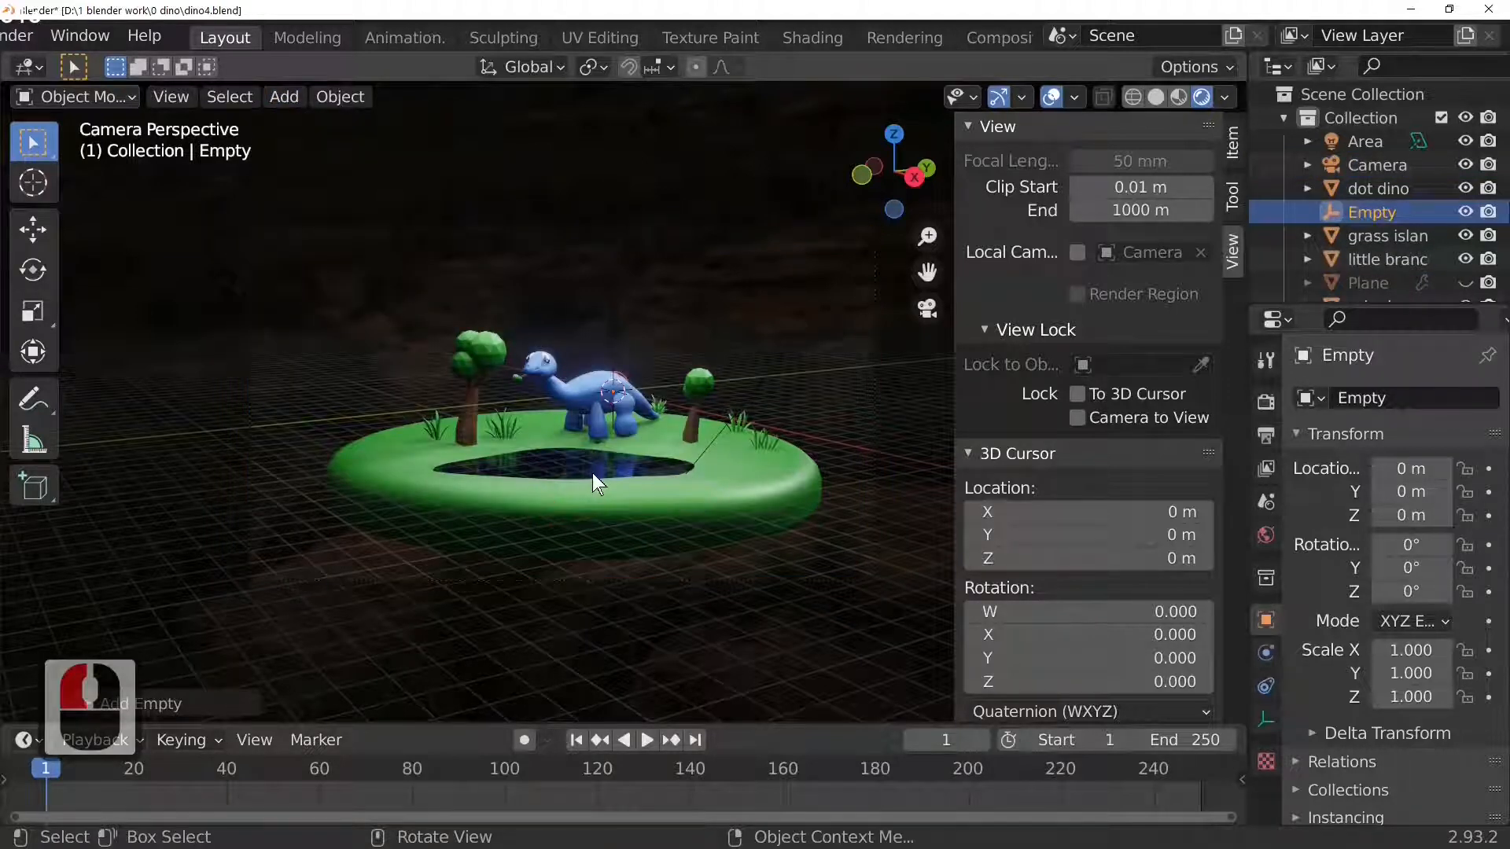
pyautogui.press('s')
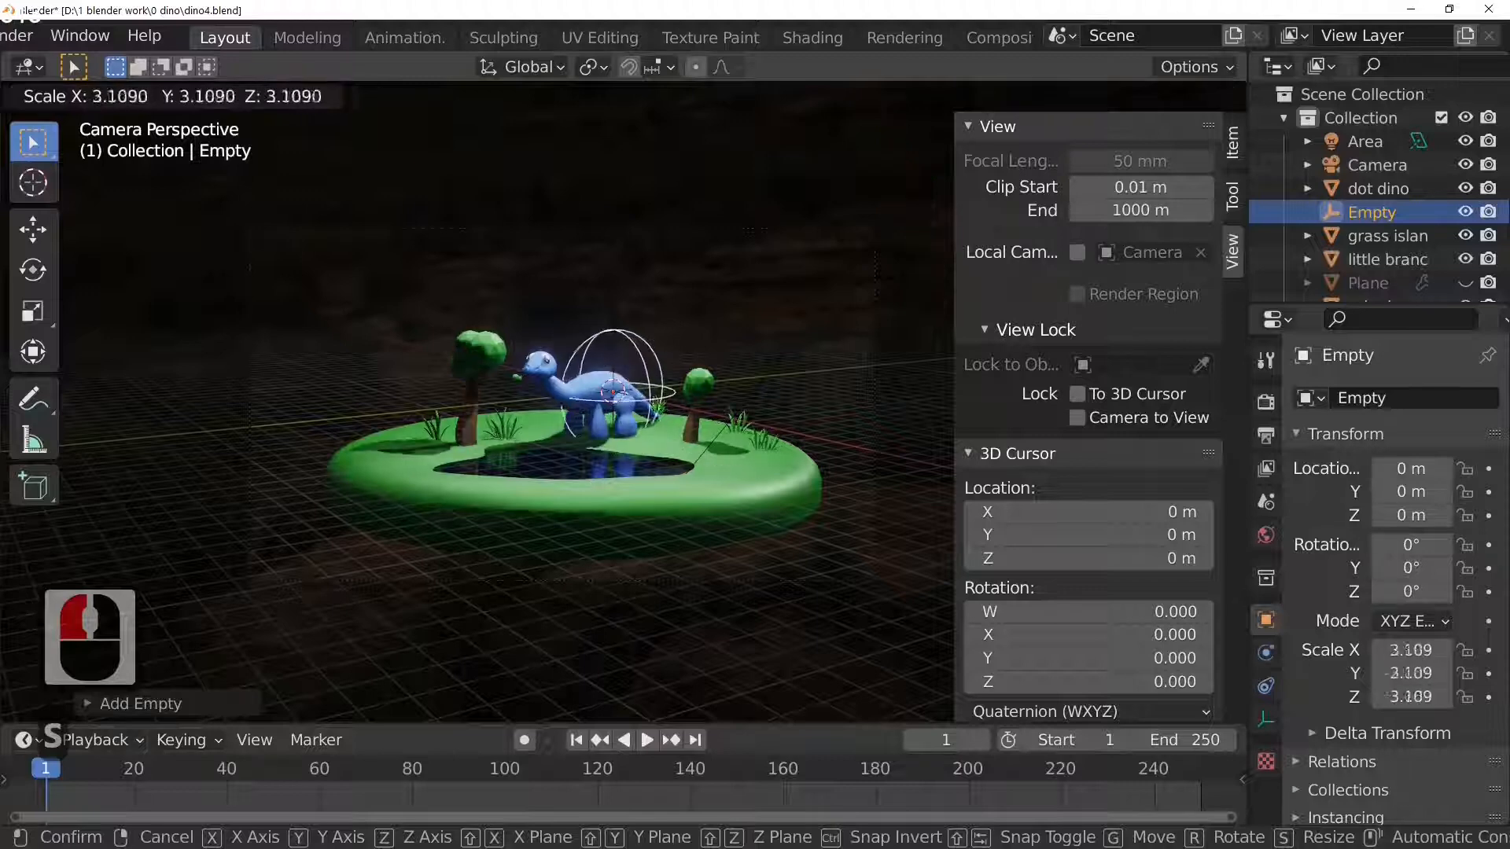
pyautogui.click(972, 452)
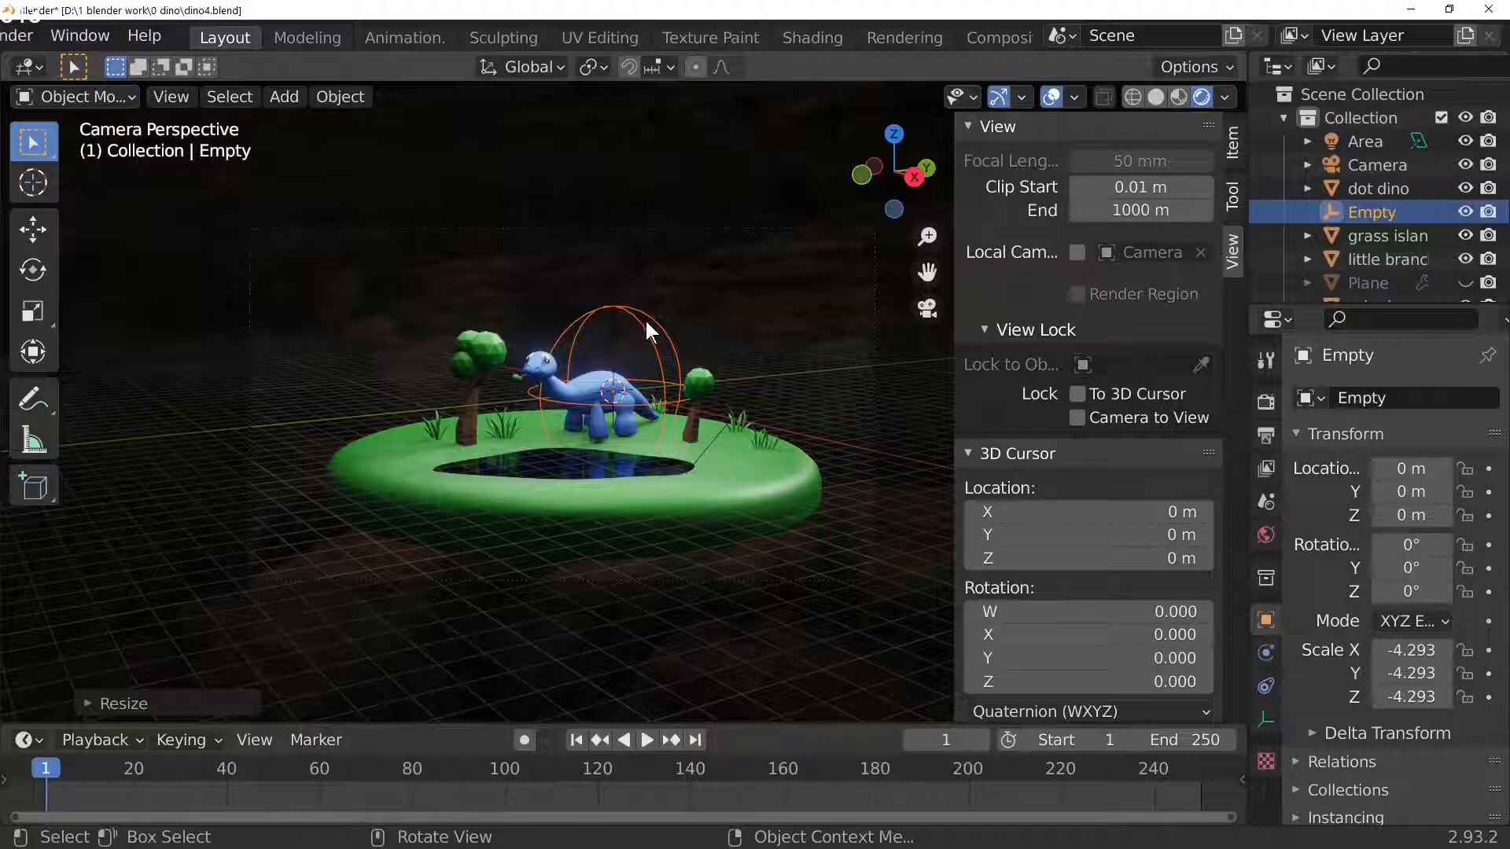
# - Parent the camera to the sphere empty using the Object parent type
pyautogui.scroll(-2, 704, 511)
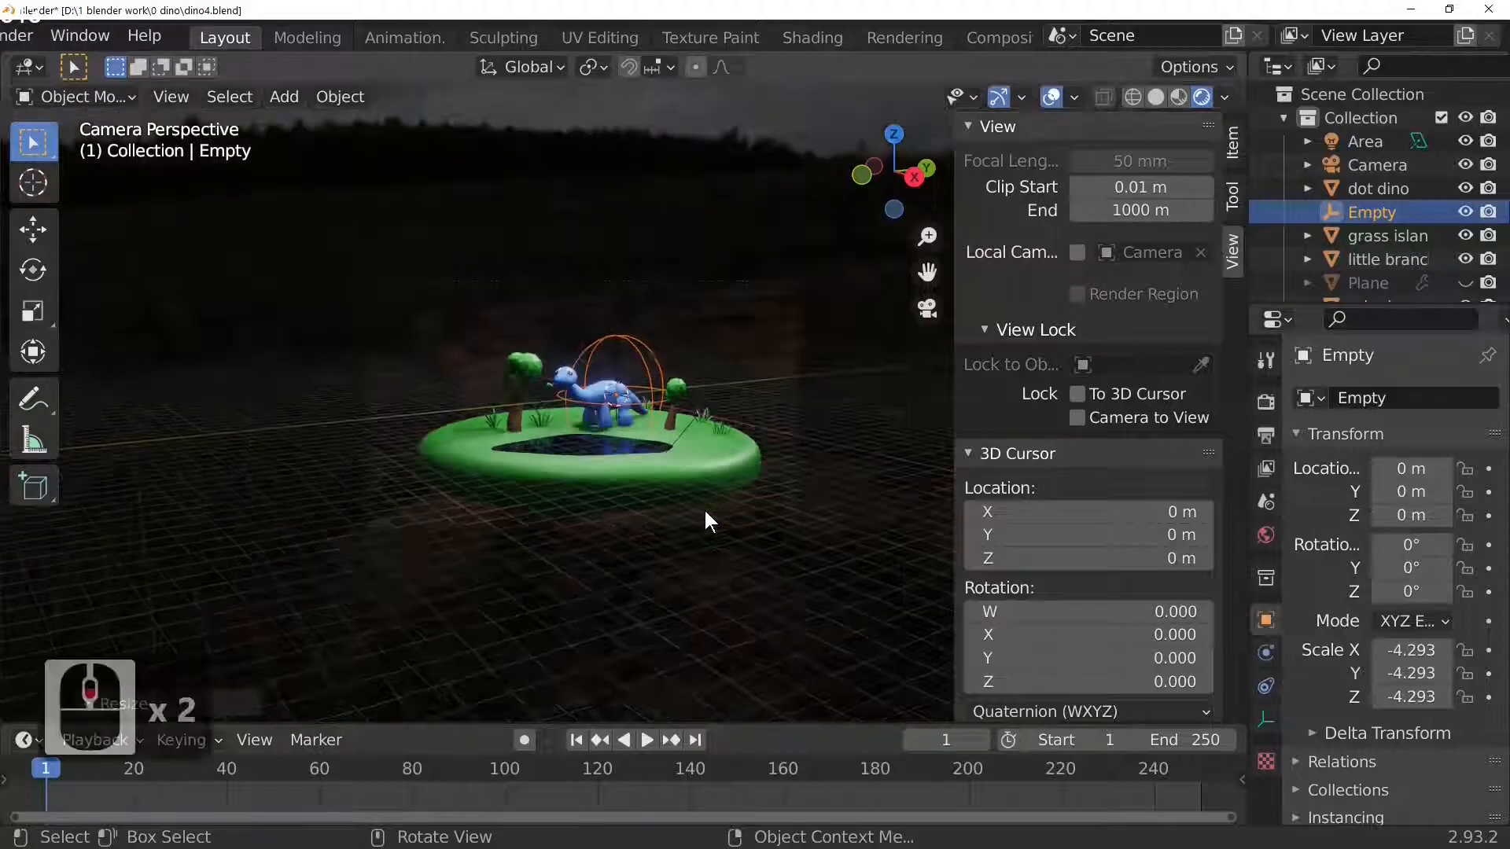
pyautogui.moveTo(704, 508); pyautogui.dragTo(758, 567, button='middle')
pyautogui.scroll(-3, 758, 567)
pyautogui.scroll(-5, 757, 567)
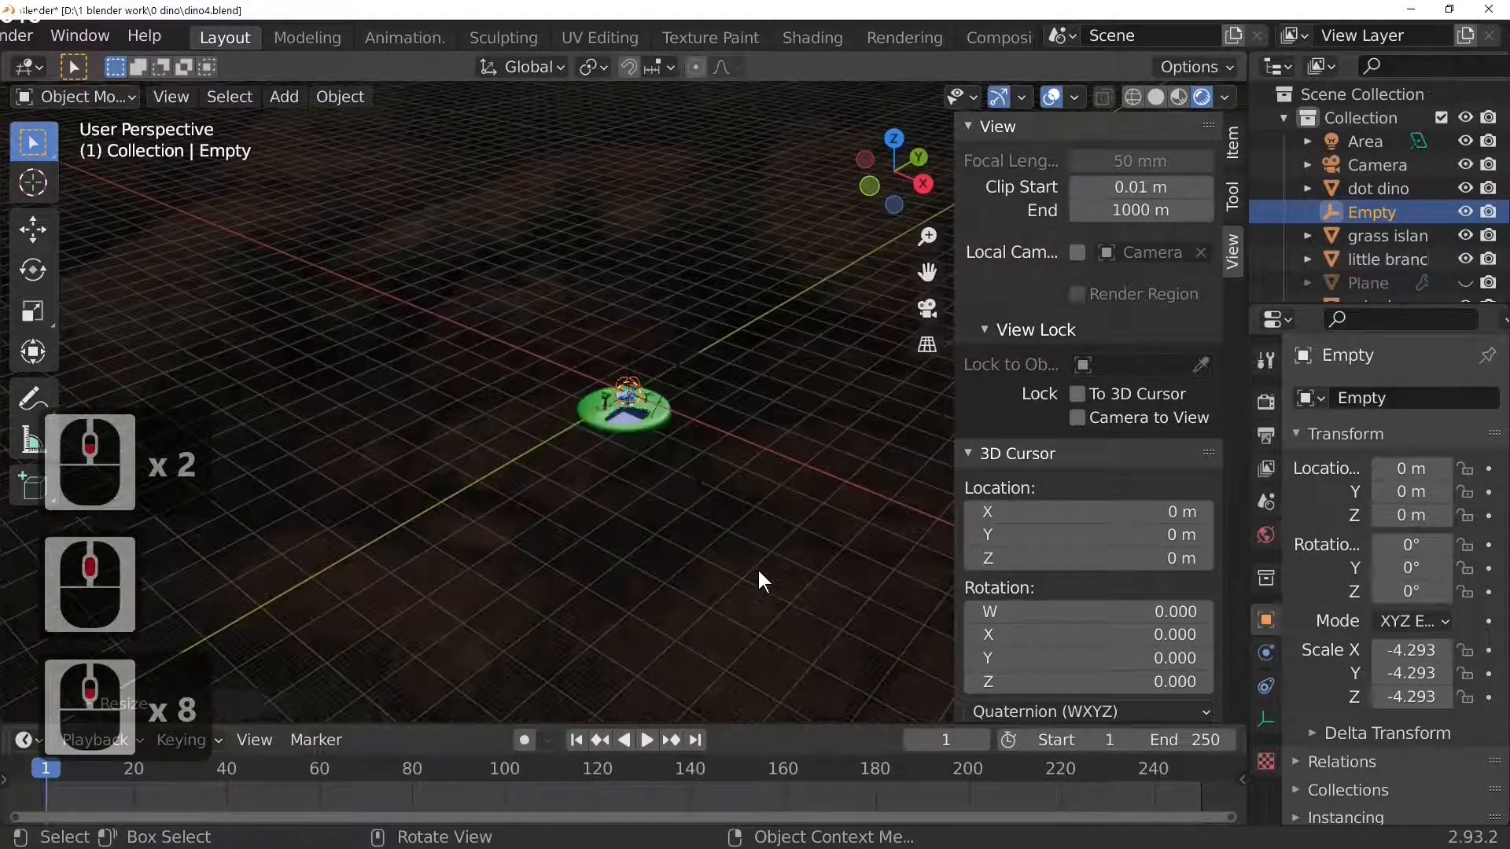
pyautogui.moveTo(668, 471); pyautogui.dragTo(753, 512)
pyautogui.scroll(4, 751, 515)
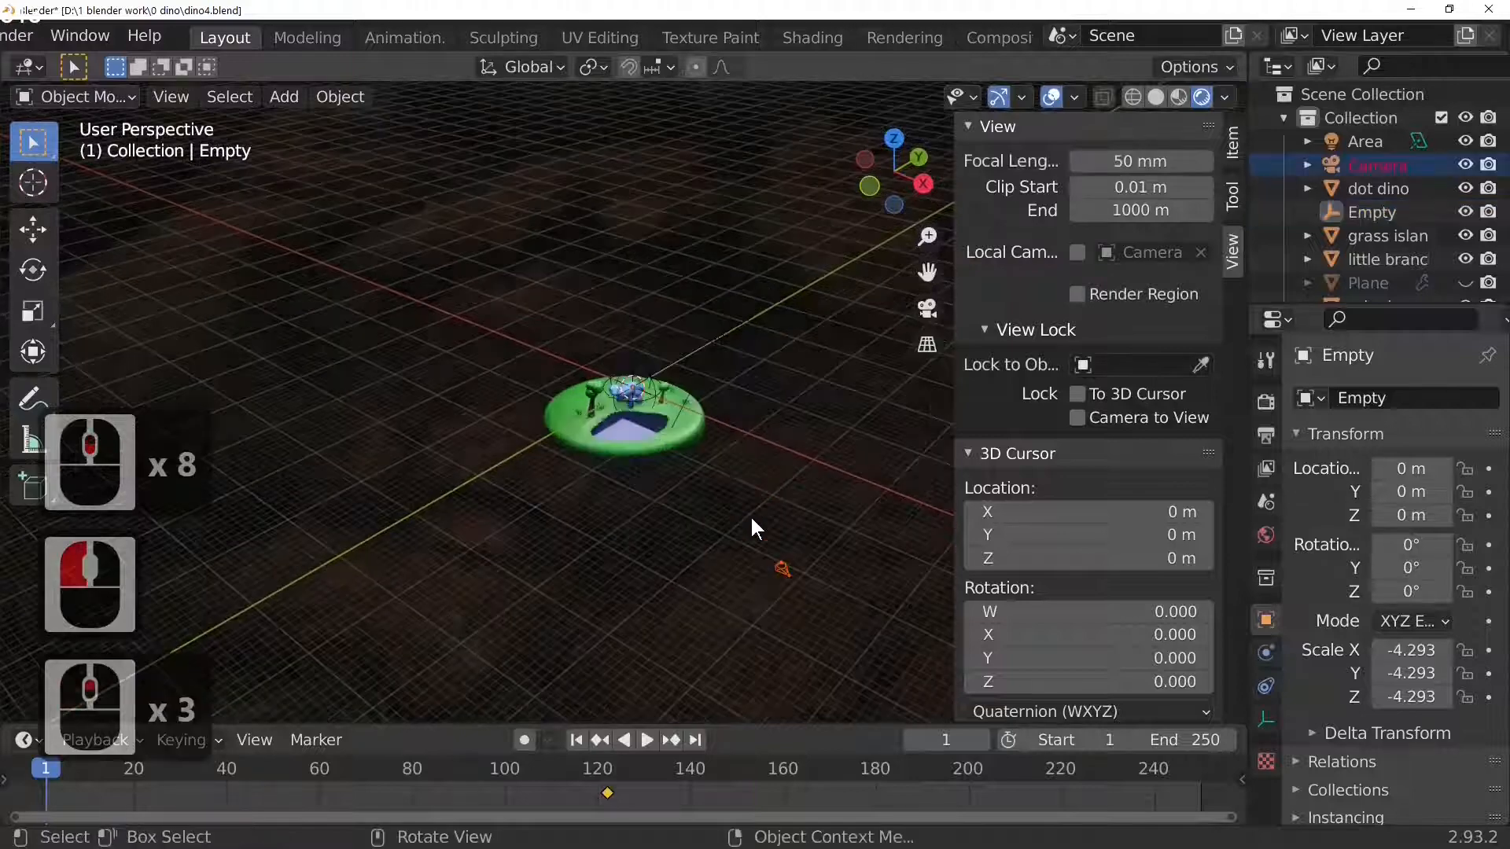
pyautogui.click(835, 629)
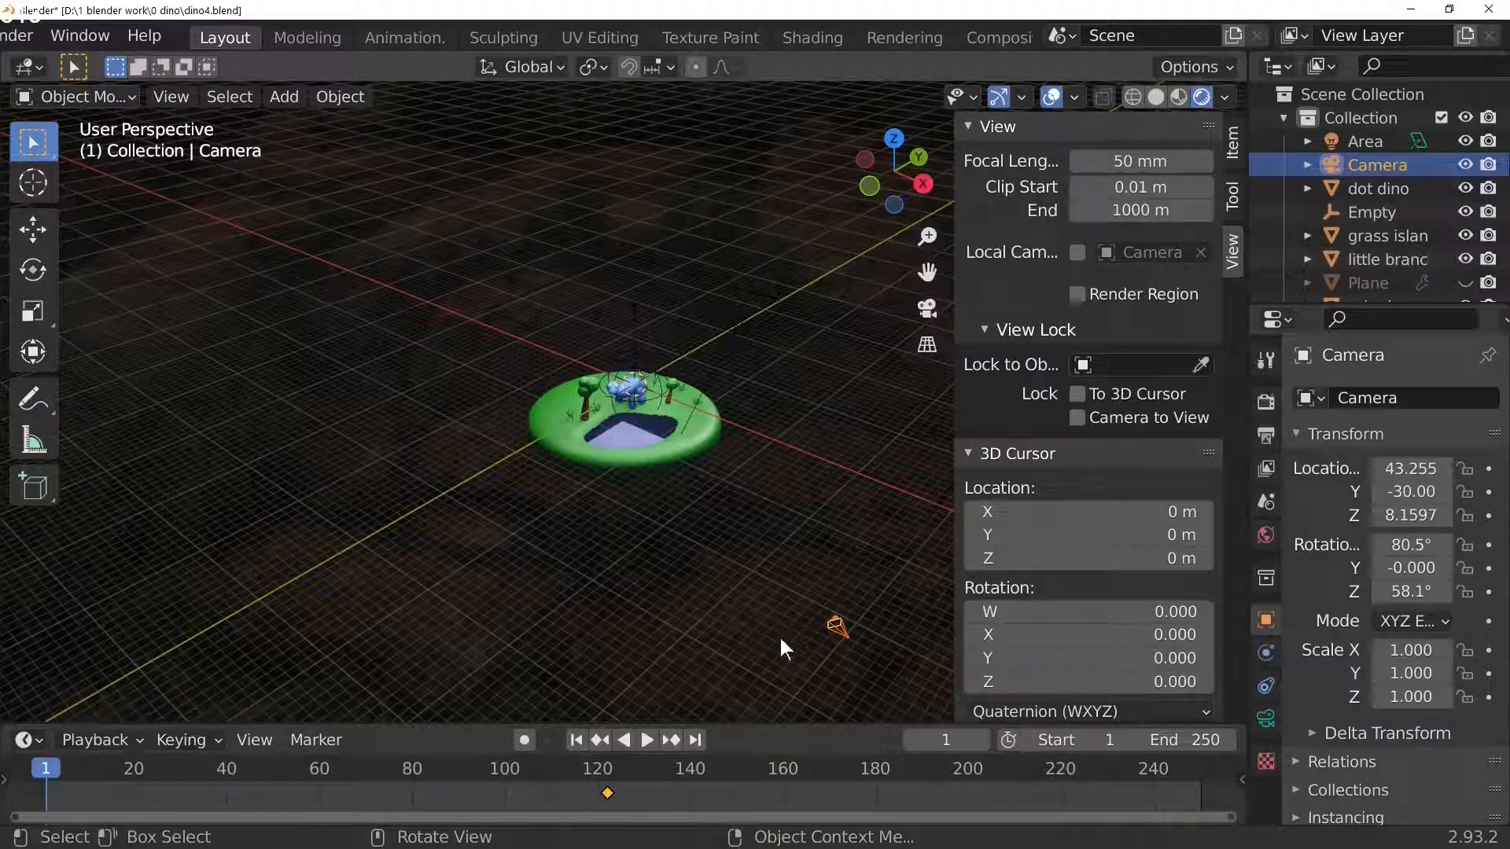
pyautogui.click(840, 628)
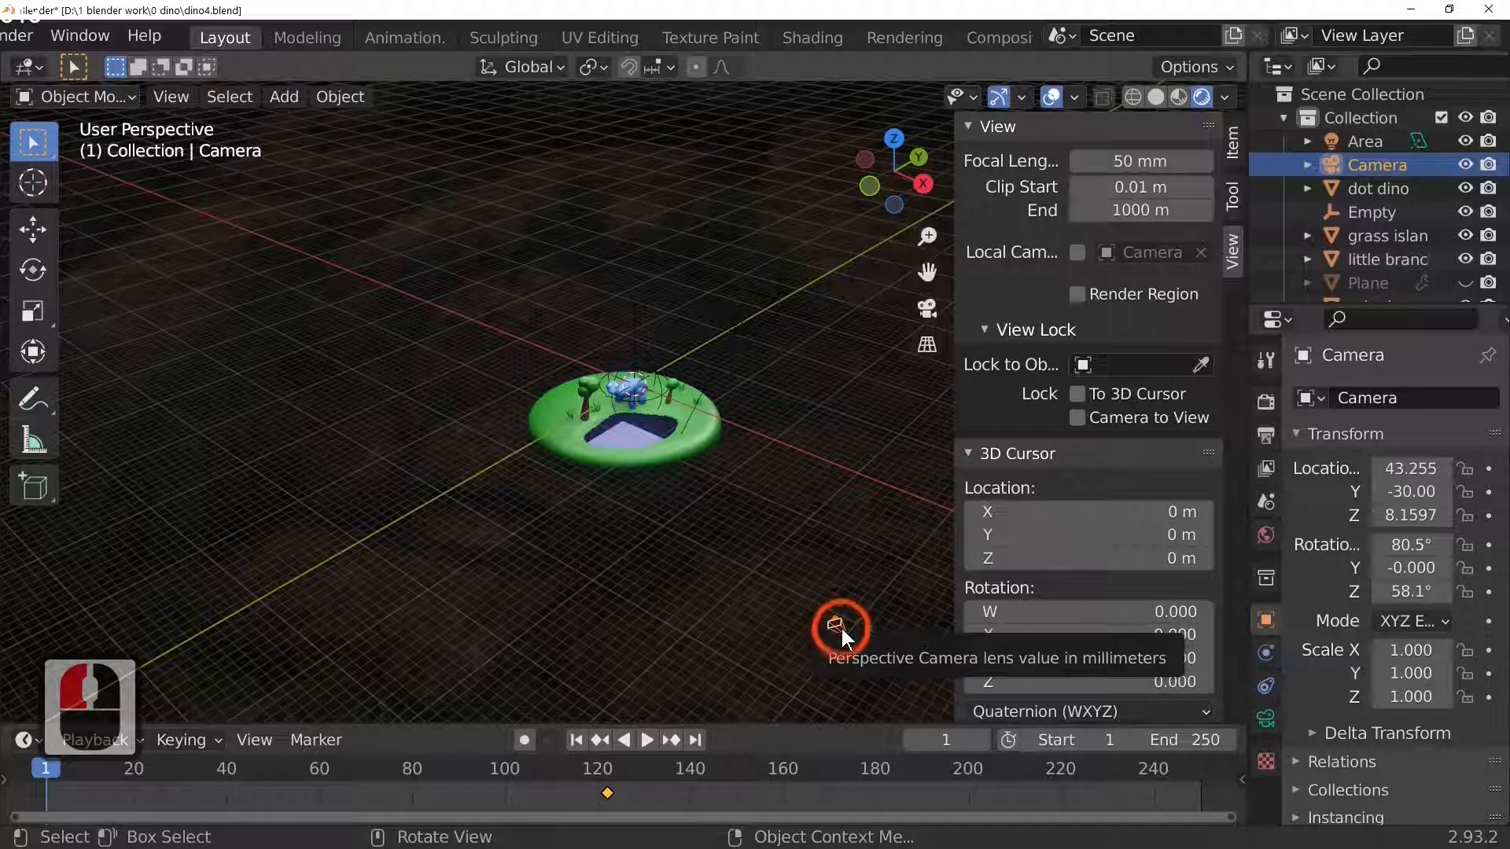
pyautogui.keyDown('shift'); pyautogui.click(648, 355); pyautogui.keyUp('shift')
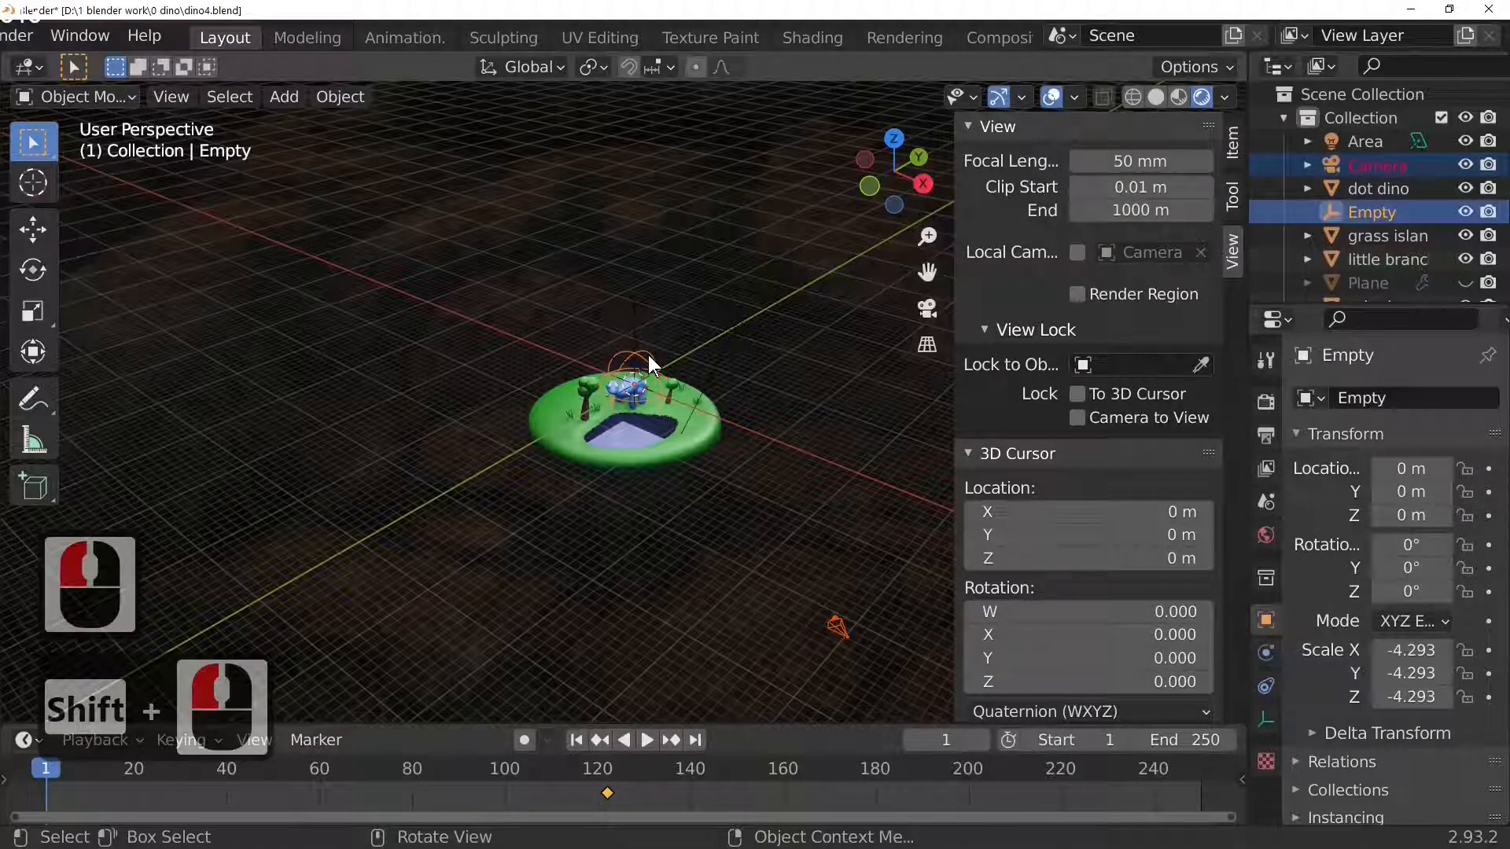
pyautogui.rightClick(648, 355)
pyautogui.moveTo(647, 354)
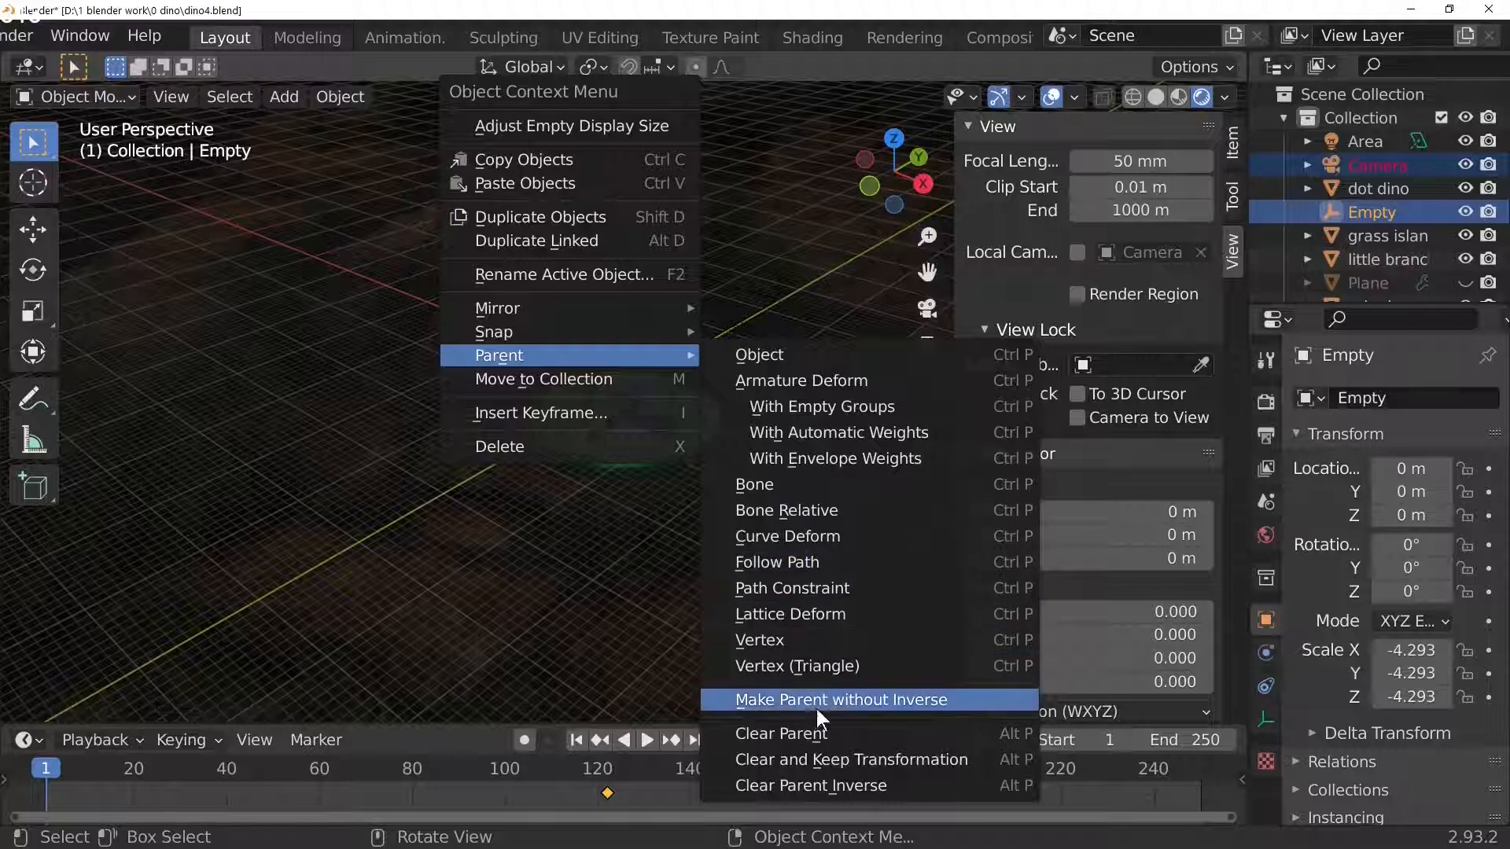
pyautogui.click(789, 355)
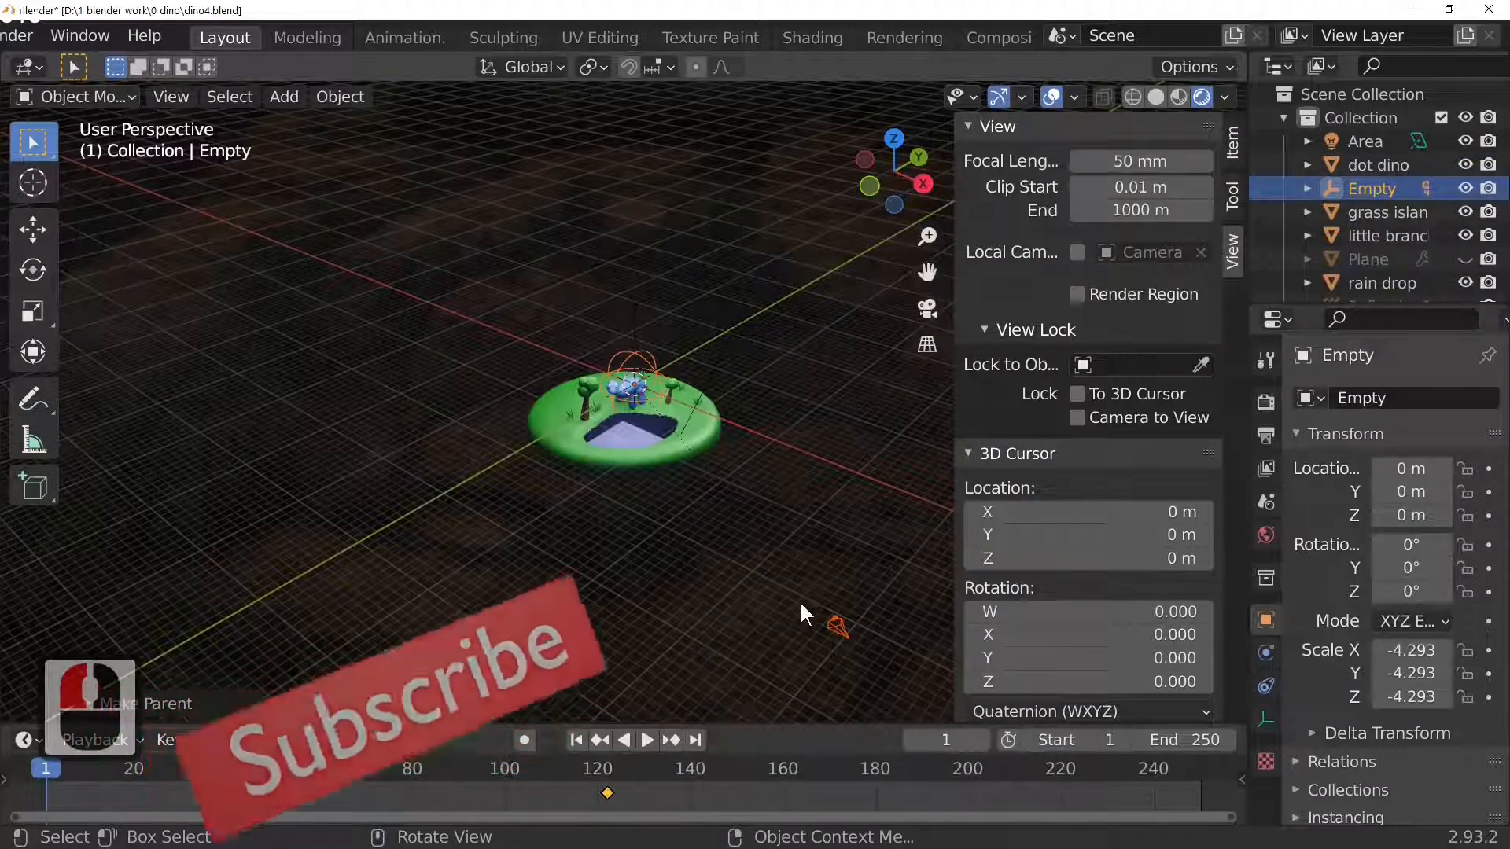
# - Select only the sphere empty and move it off the island to about X -14.4, Y -4.0, Z 10.9 m
pyautogui.click(650, 375)
pyautogui.click(649, 375)
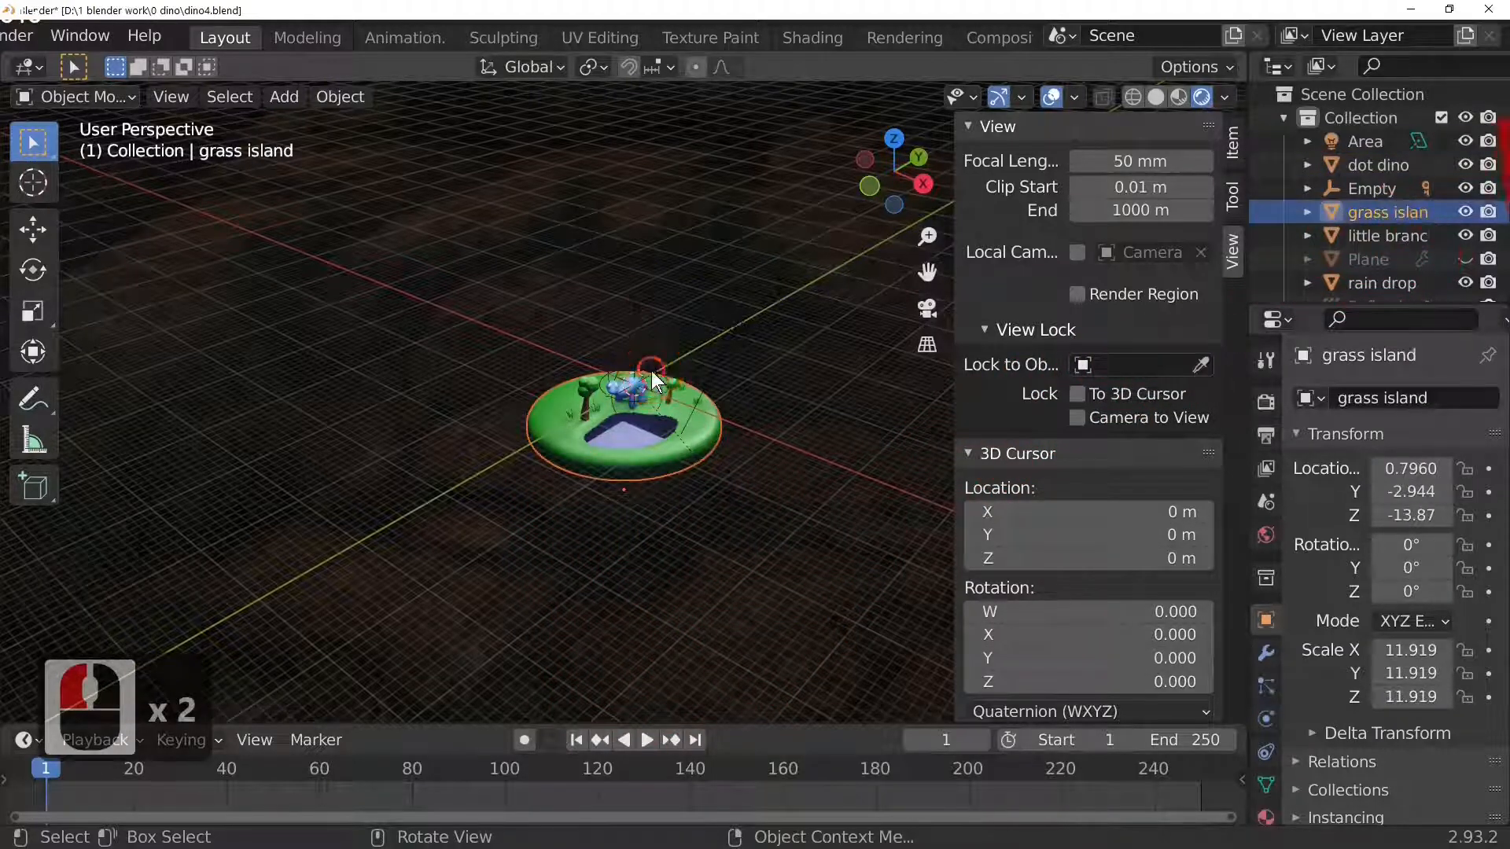
pyautogui.click(651, 371)
pyautogui.click(609, 380)
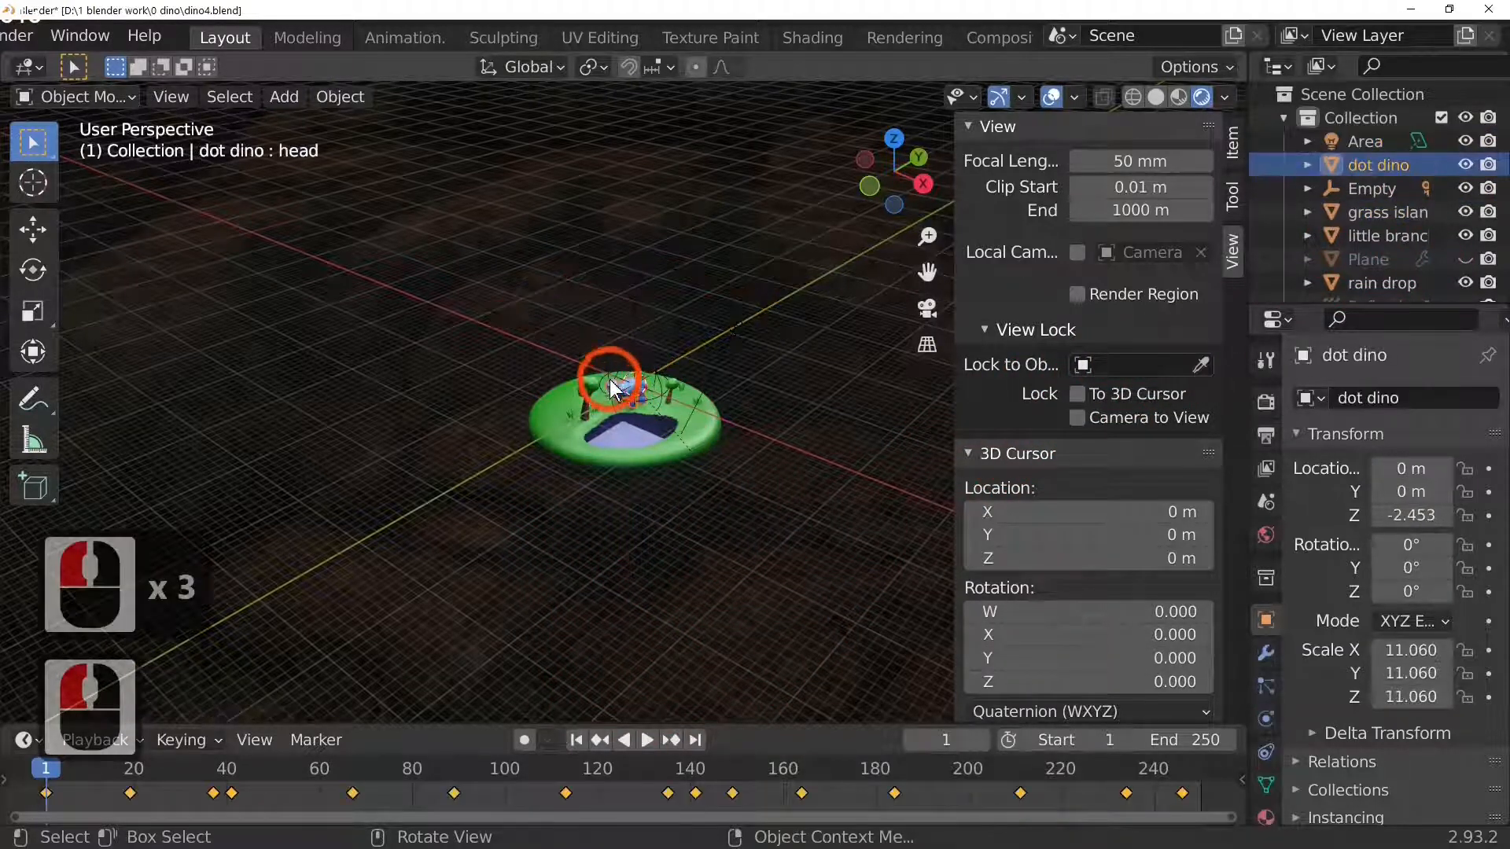
pyautogui.click(610, 378)
pyautogui.click(645, 401)
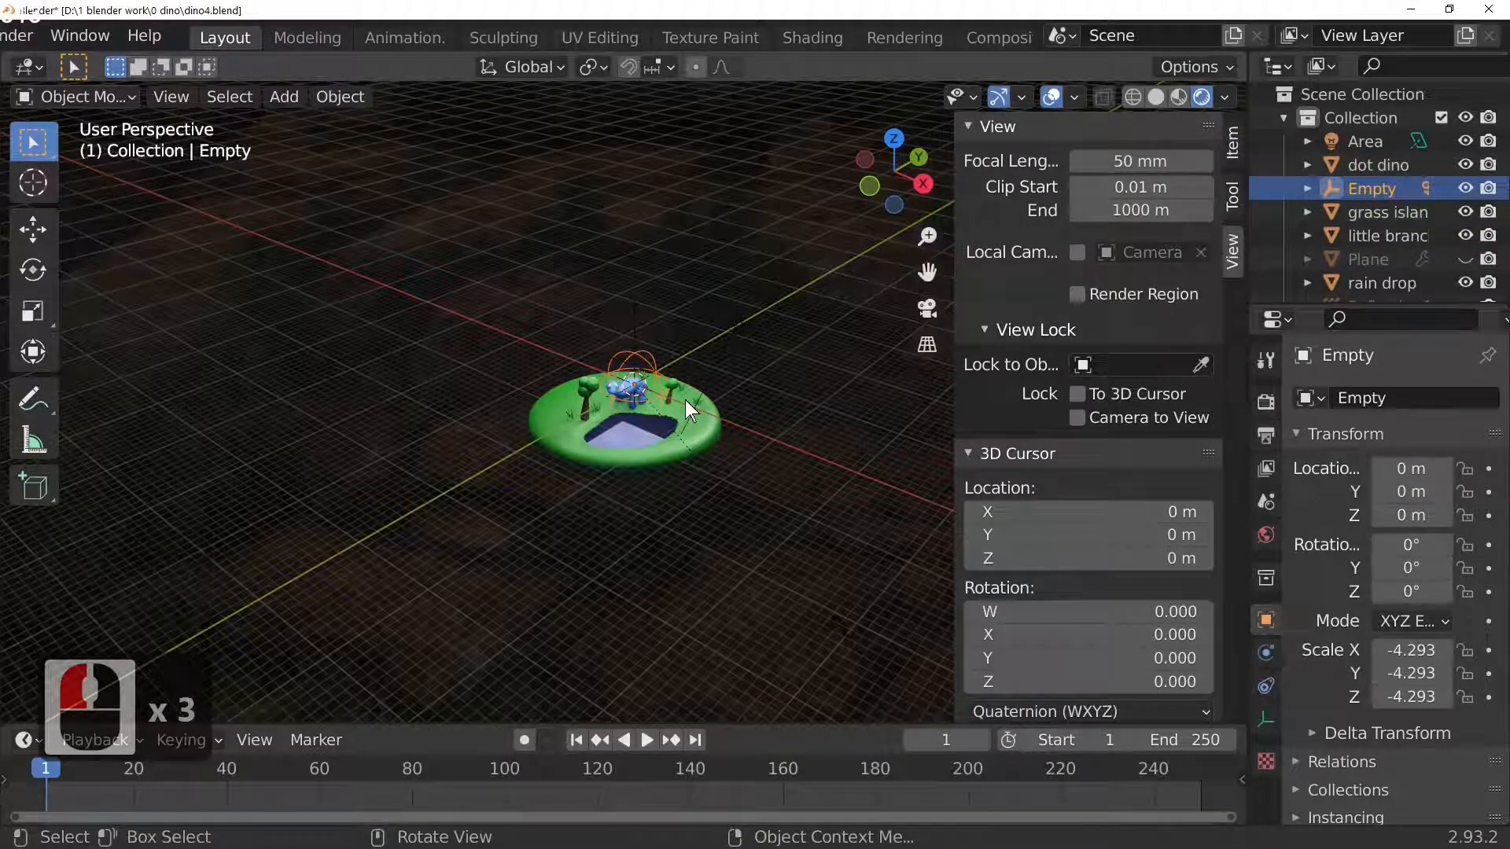
pyautogui.press('g')
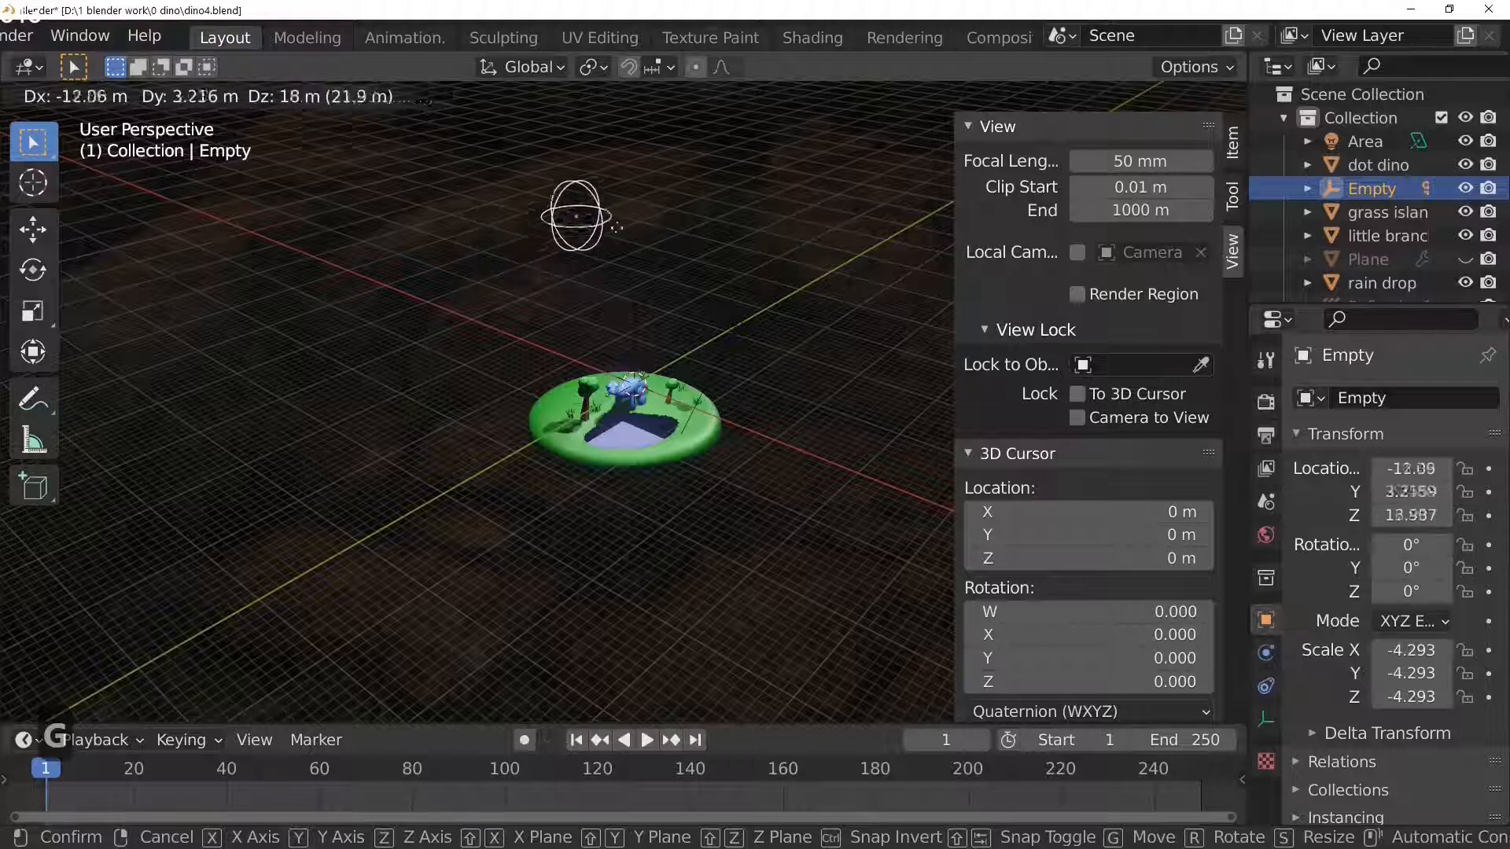
pyautogui.click(574, 294)
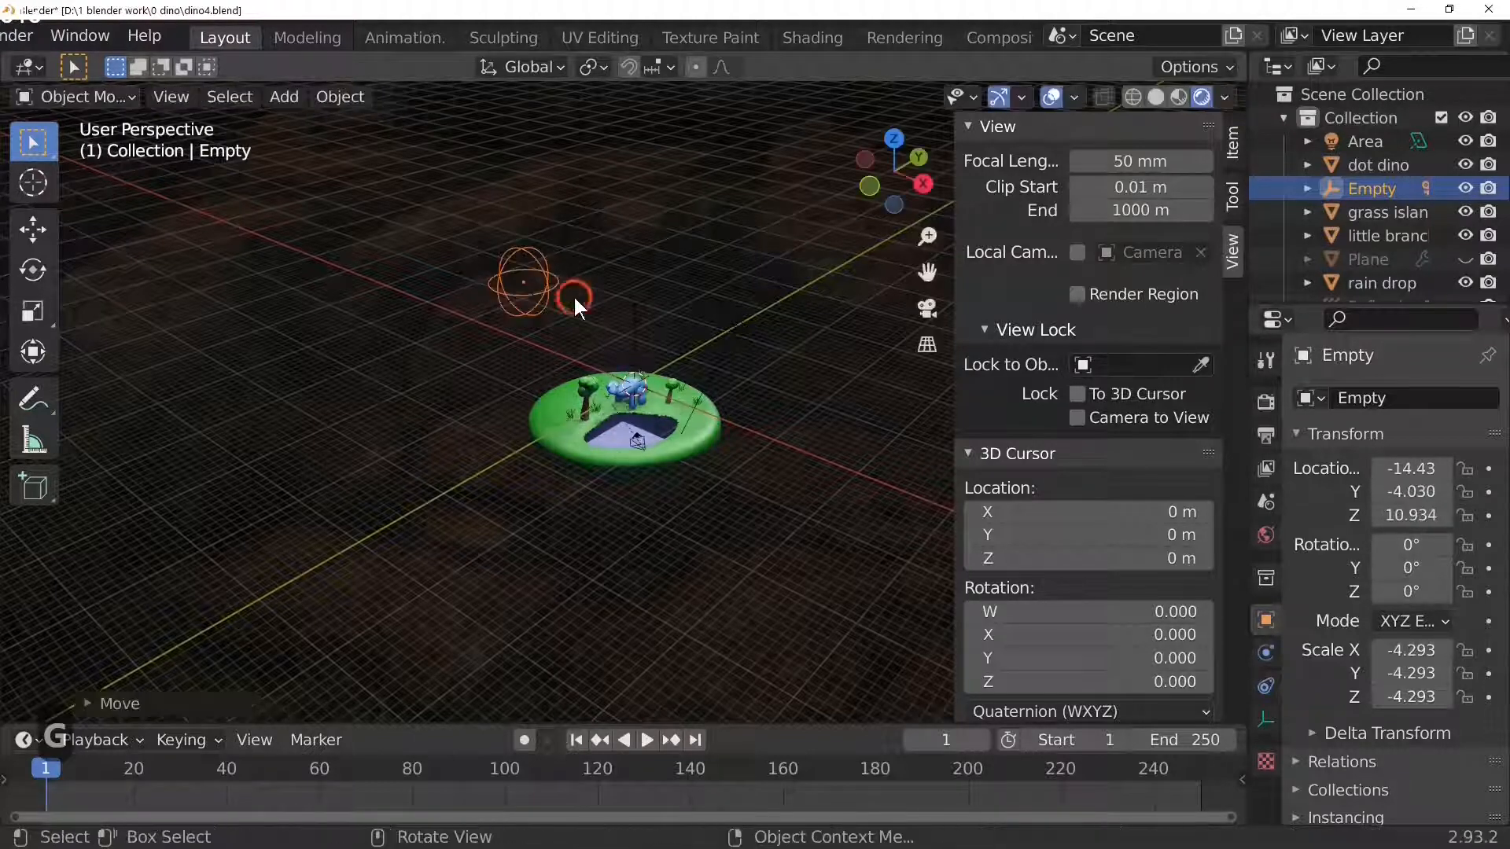
# - Undo the sphere empty's last move and enlarge the timeline area below the 3D view
pyautogui.hotkey('ctrl', 'z')
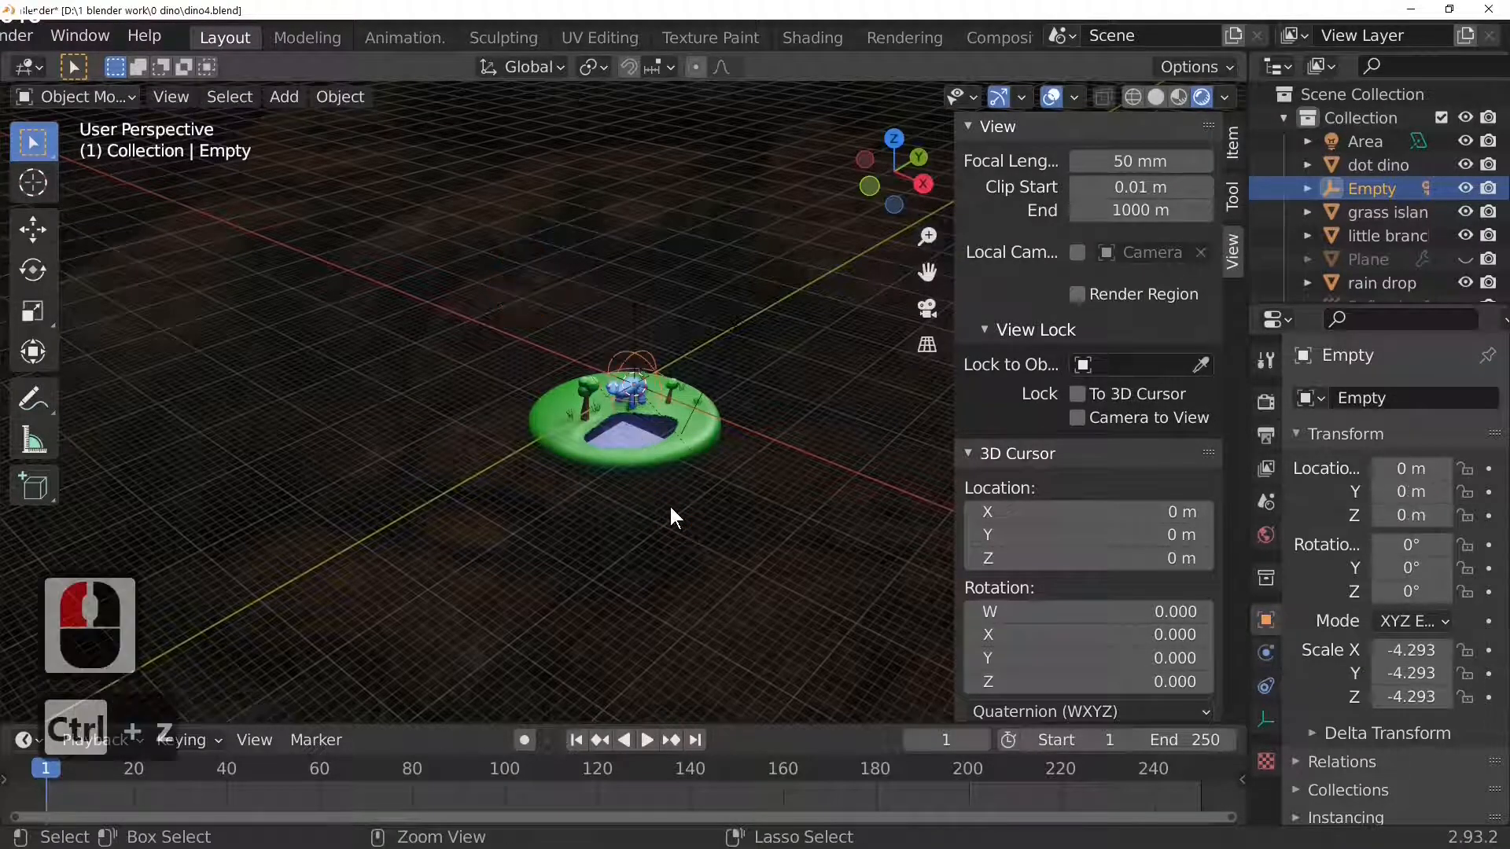
pyautogui.click(292, 43)
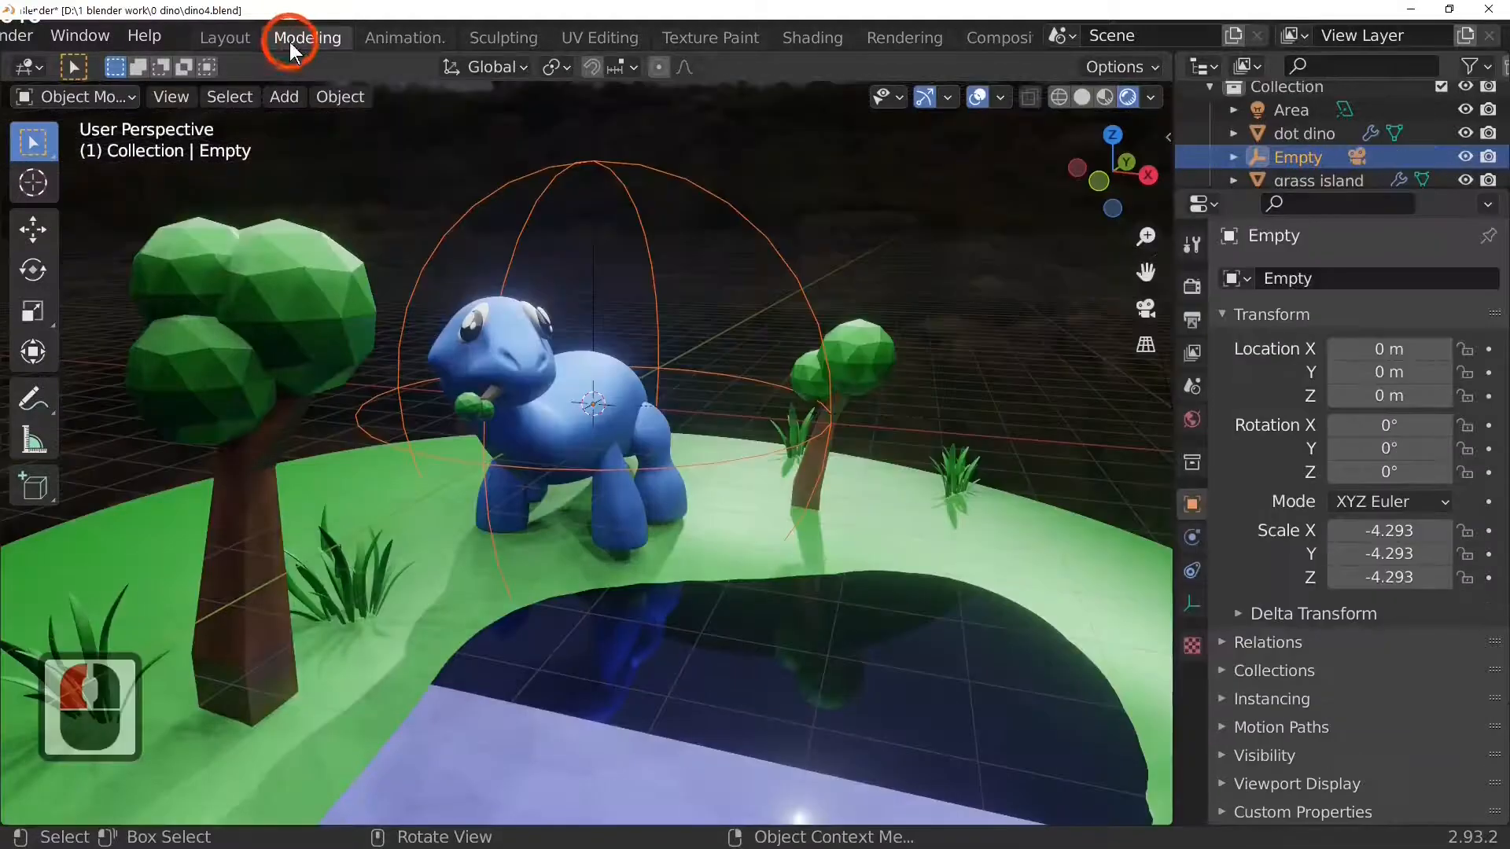
pyautogui.click(220, 37)
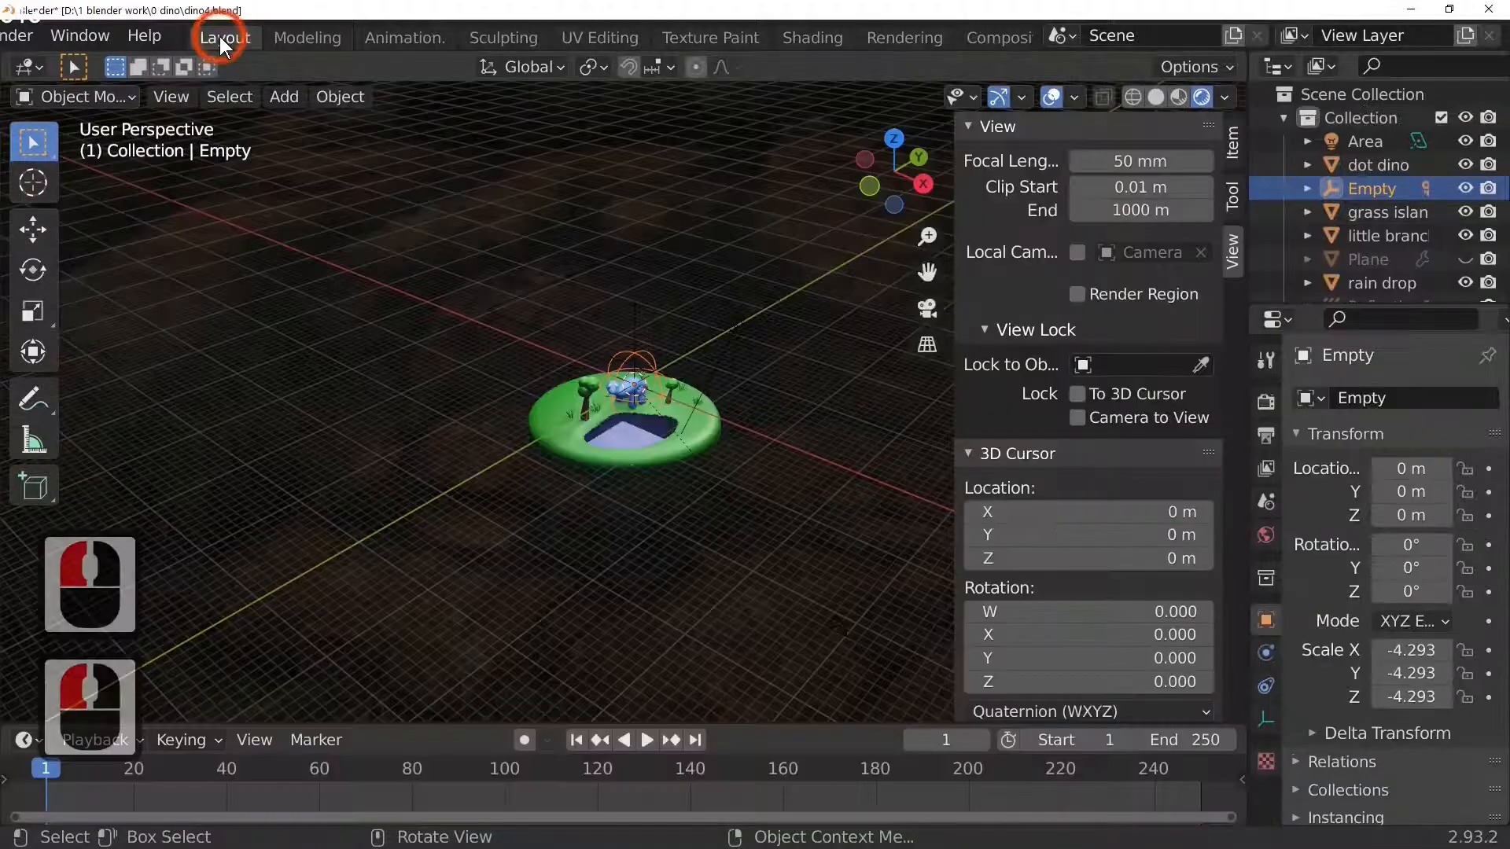
pyautogui.click(596, 722)
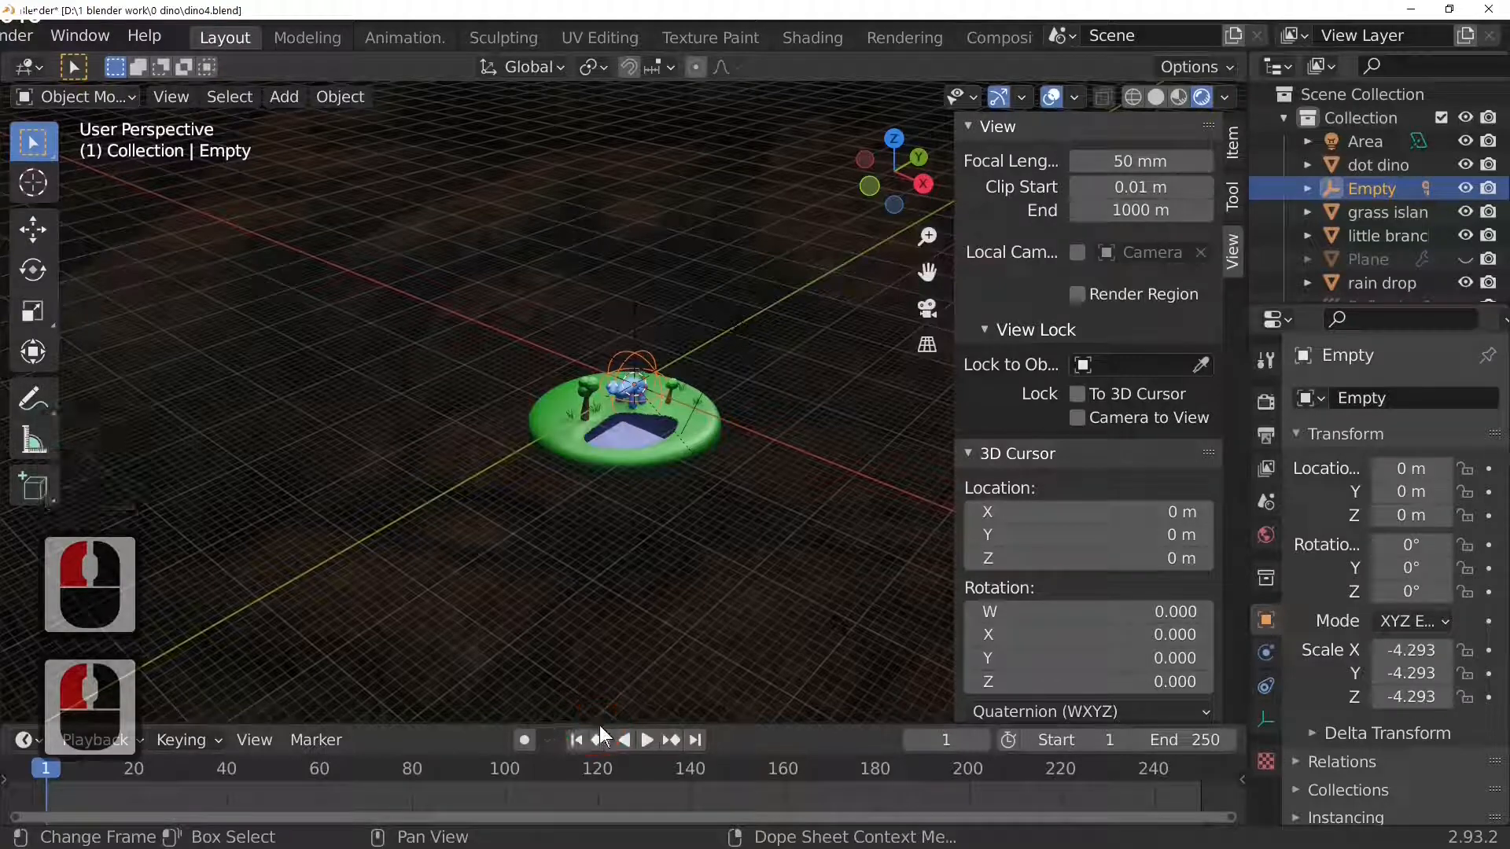
pyautogui.moveTo(597, 723); pyautogui.dragTo(600, 621)
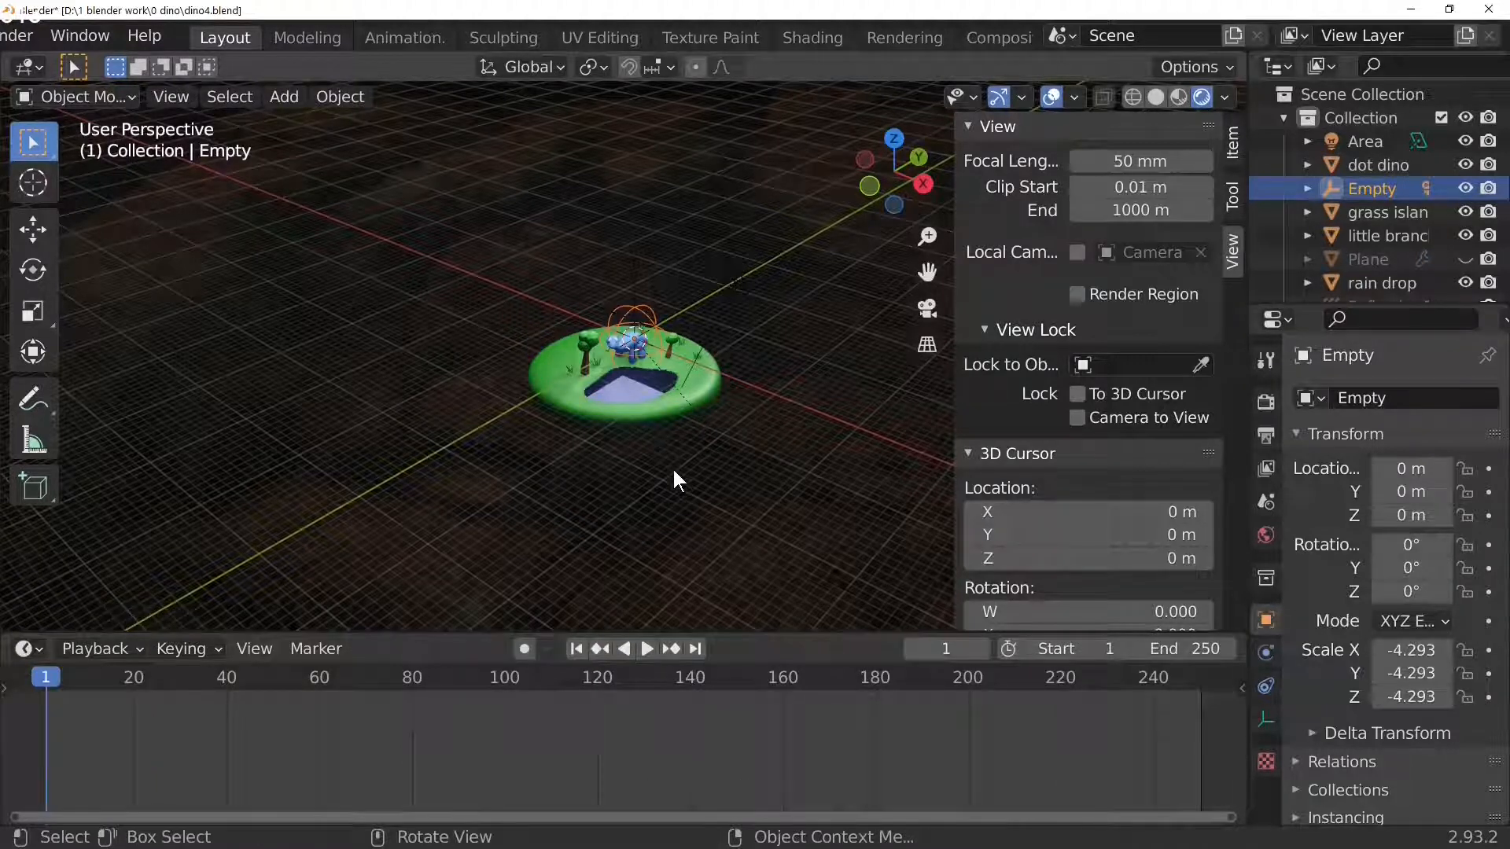
# - Look through the camera and keyframe the sphere empty's rotation at 0° on frame 1
pyautogui.scroll(1, 675, 472)
pyautogui.scroll(3, 681, 472)
pyautogui.press('KP_0')
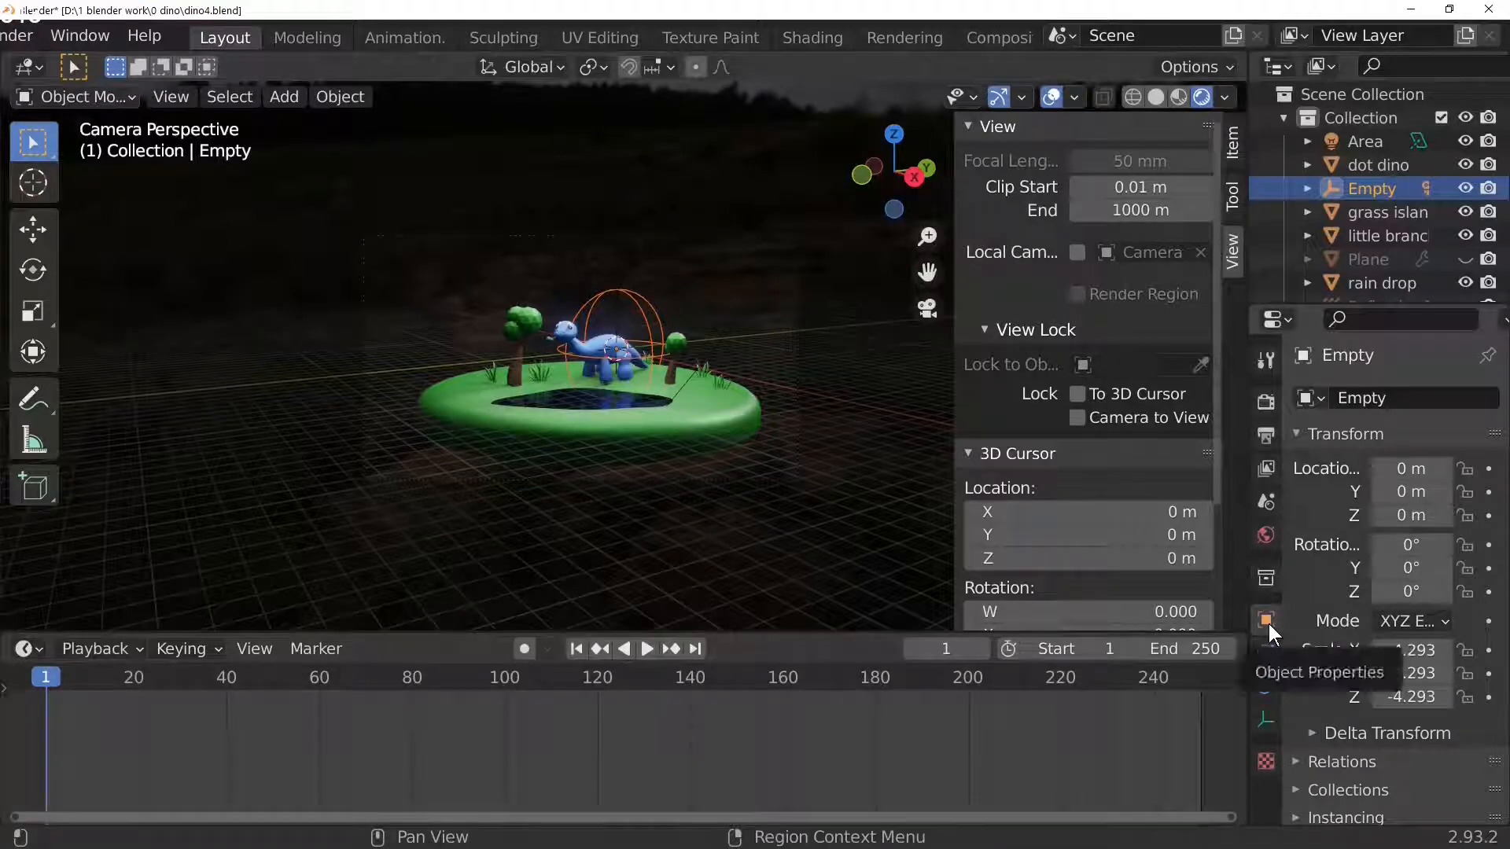
pyautogui.doubleClick(1413, 591)
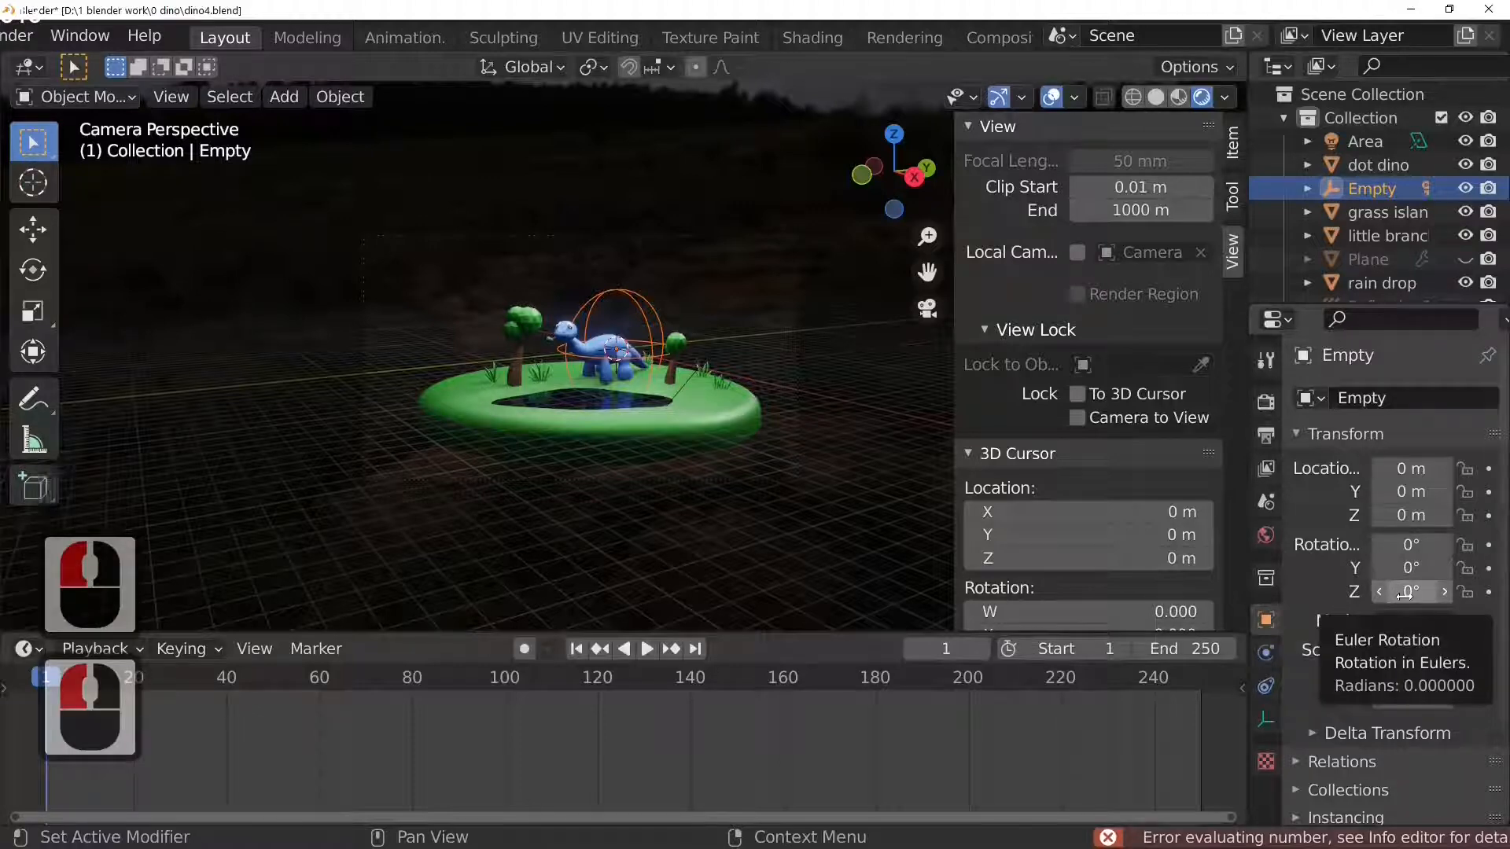
pyautogui.press('i')
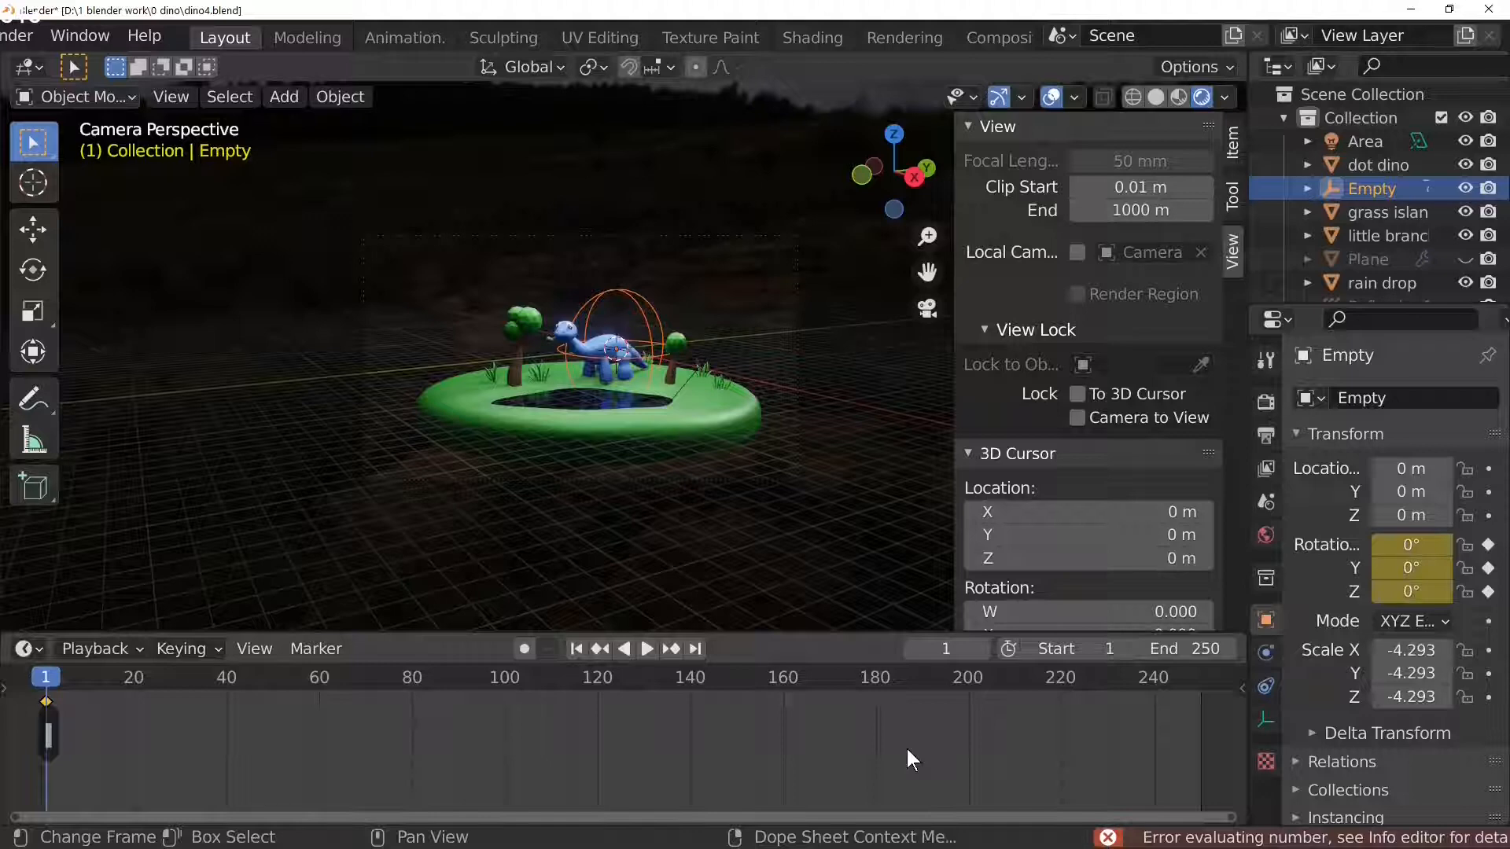
# - Go to frame 250, set the sphere empty's Z rotation to 360° and keyframe its rotation there
pyautogui.press('shift')
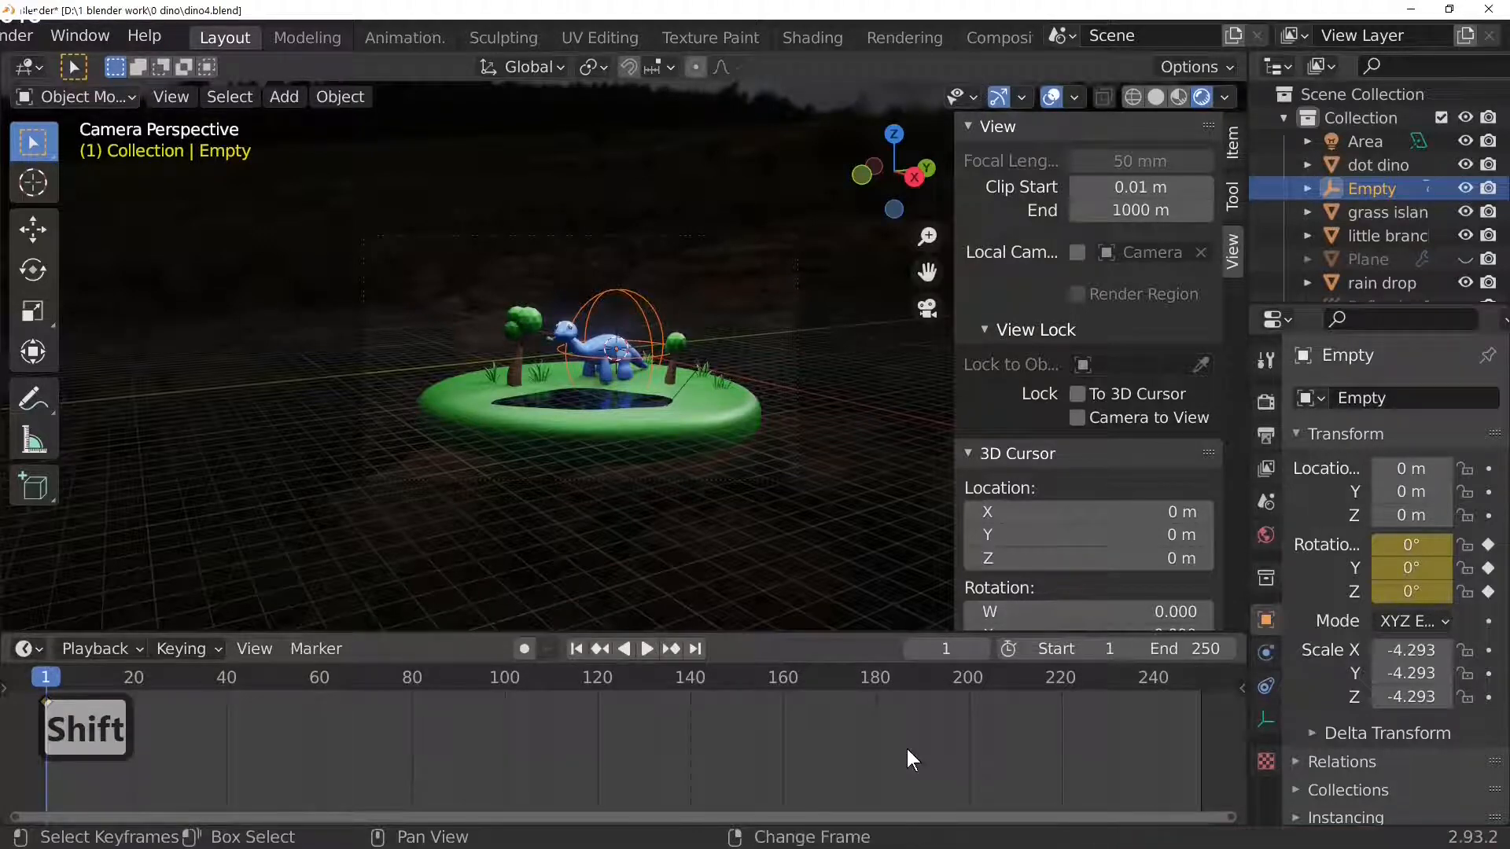
pyautogui.hotkey('shift', 'Right')
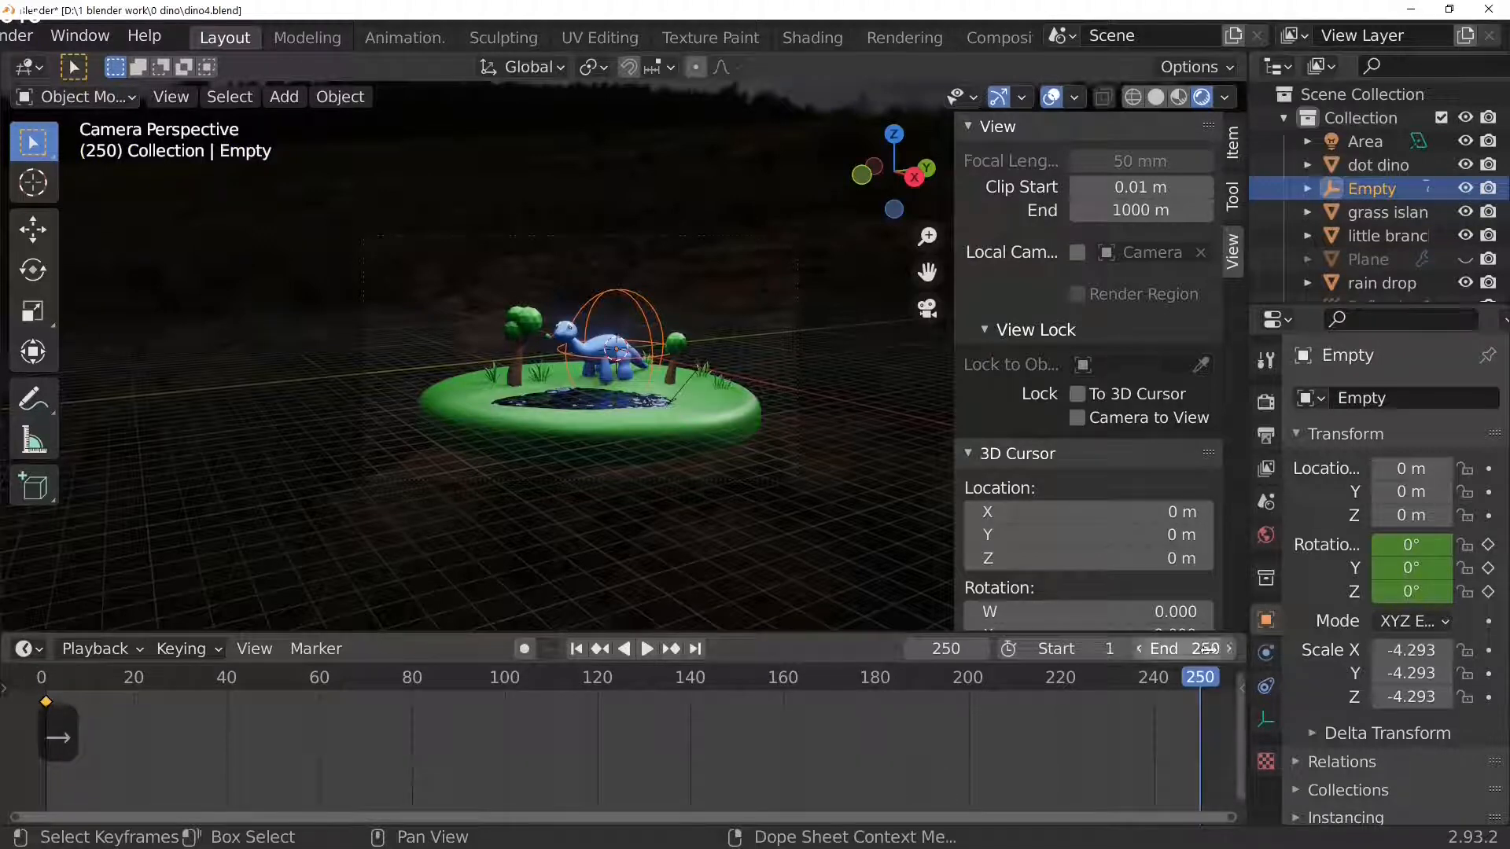
pyautogui.click(947, 648)
pyautogui.write('2')
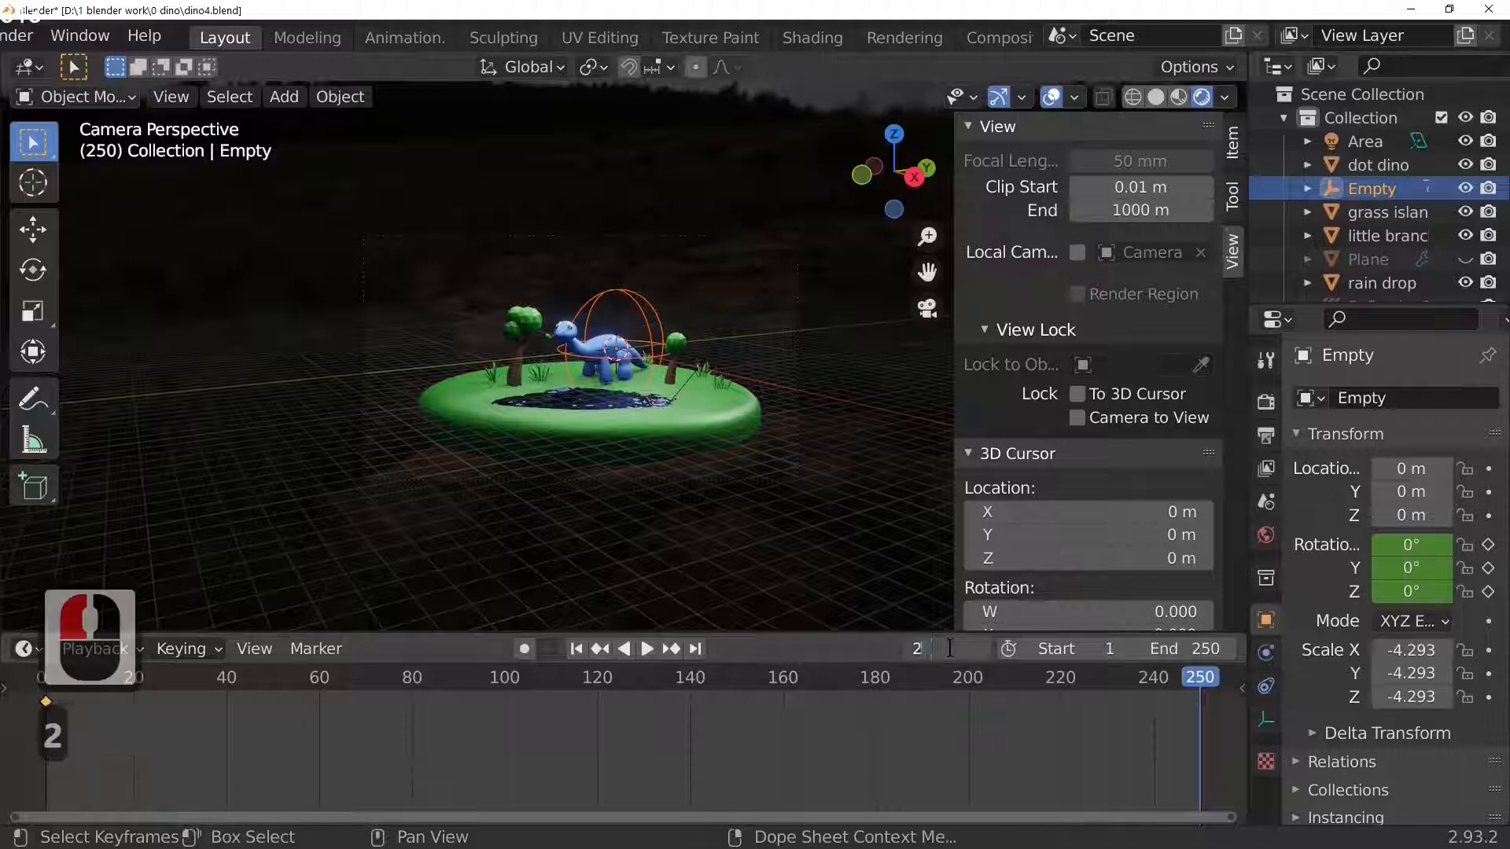
pyautogui.write('50')
pyautogui.press('Return')
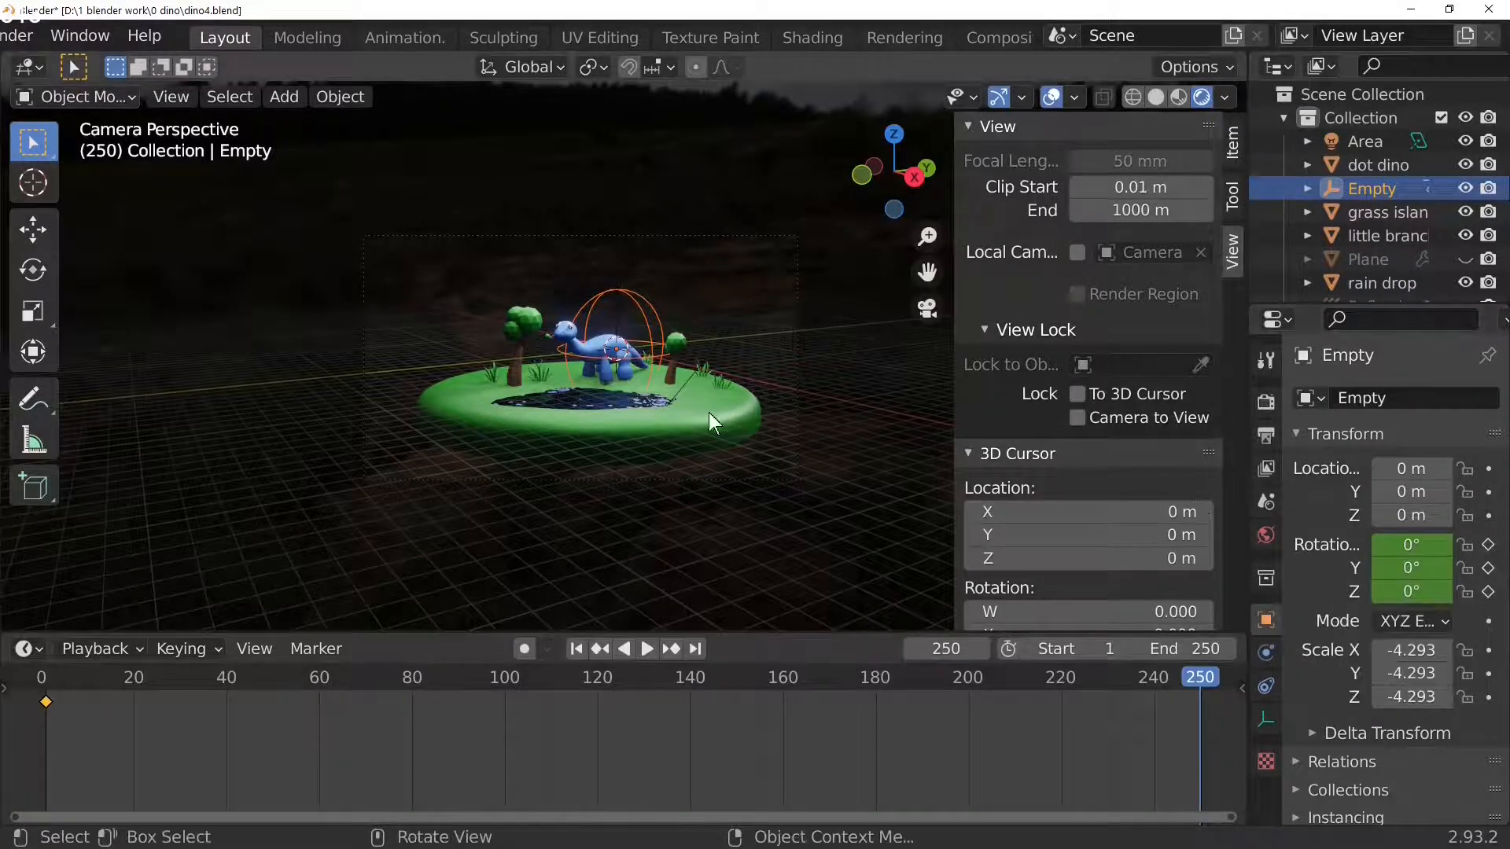
pyautogui.click(1407, 590)
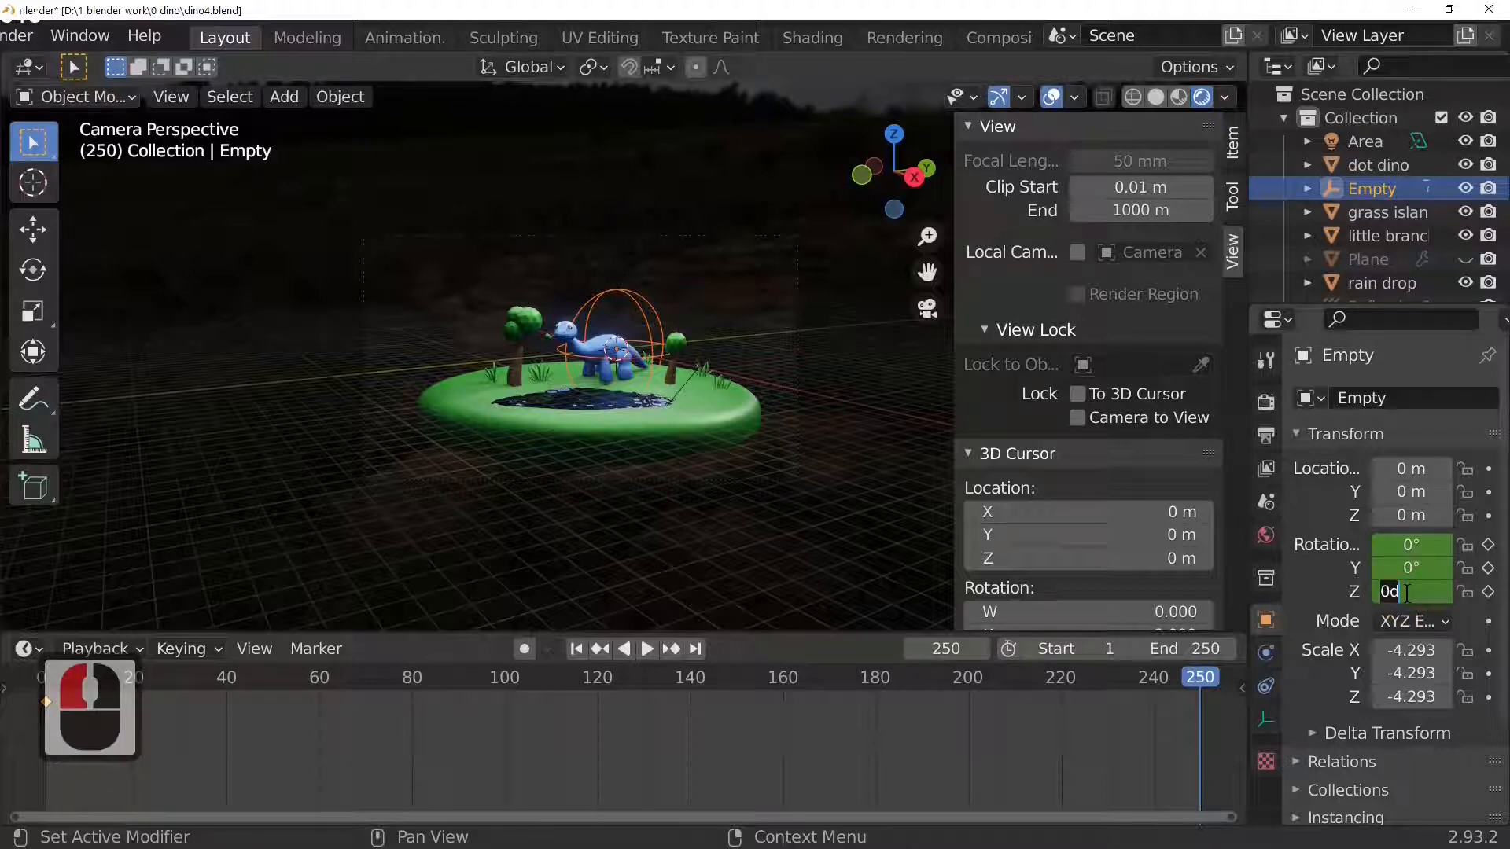
pyautogui.write('360')
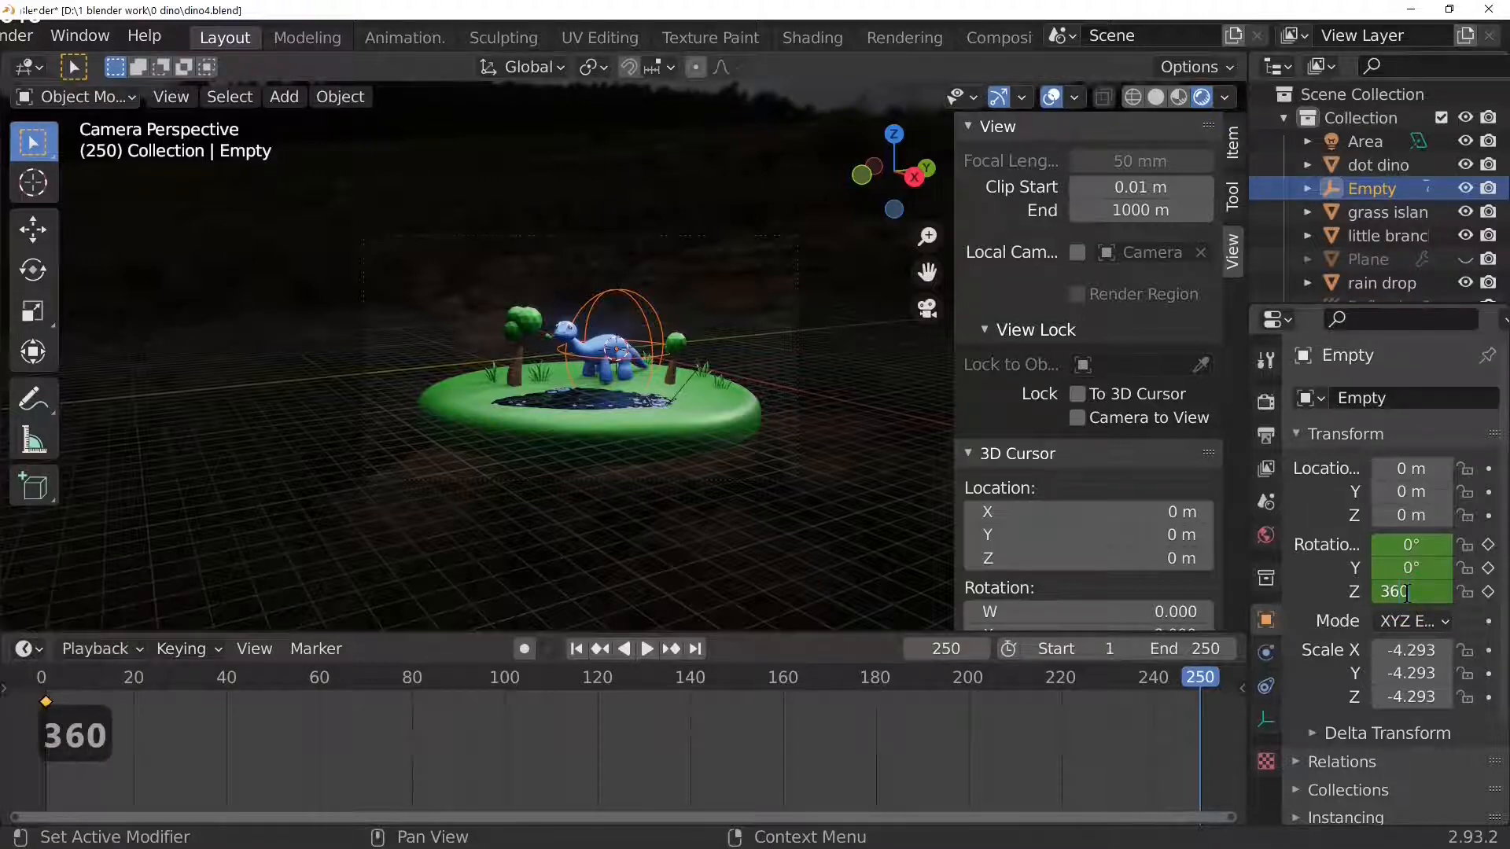
pyautogui.press('Return')
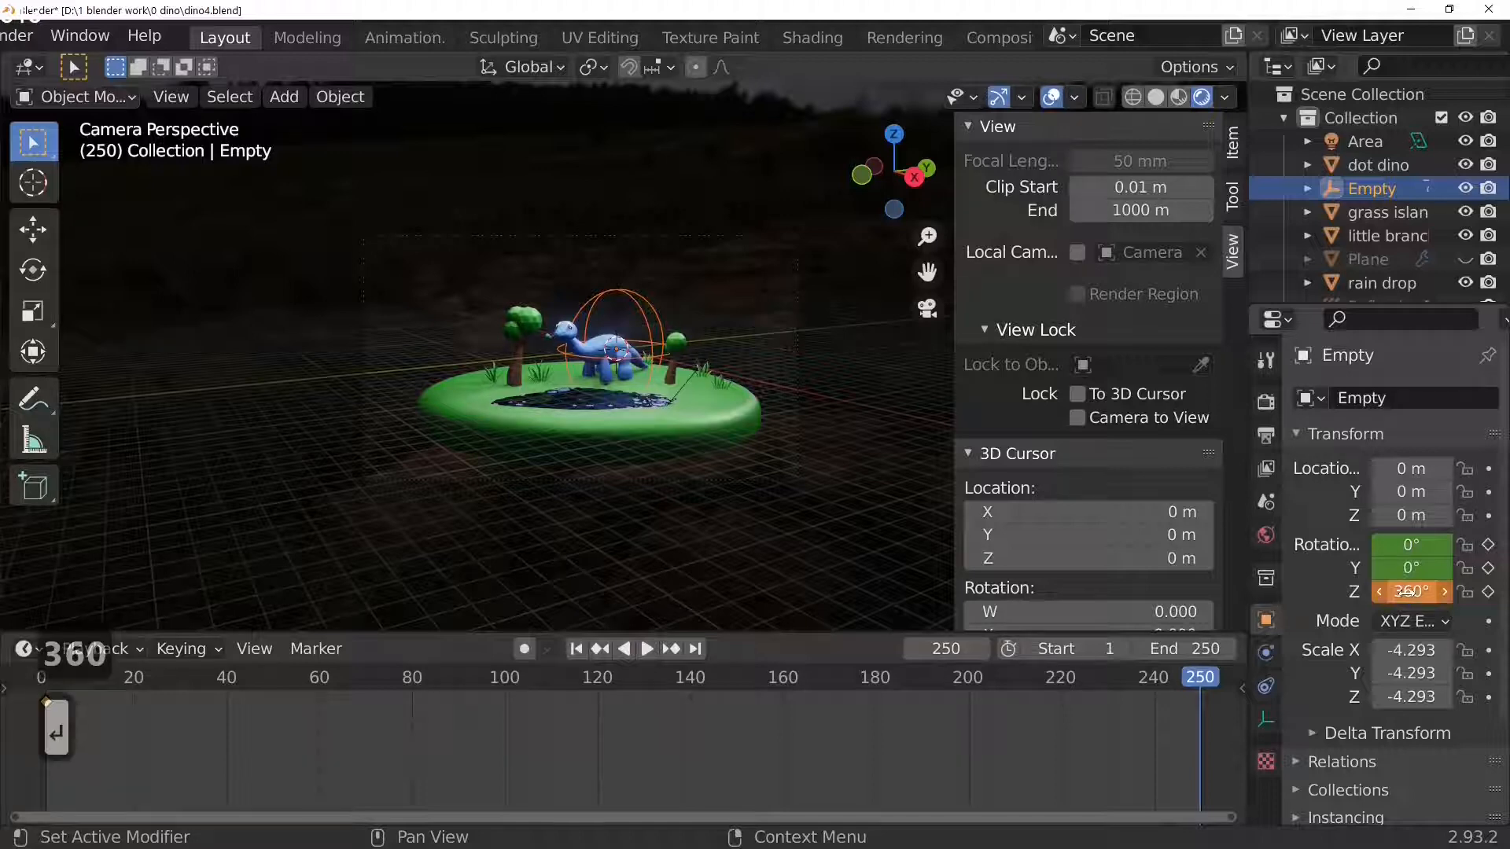
pyautogui.press('i')
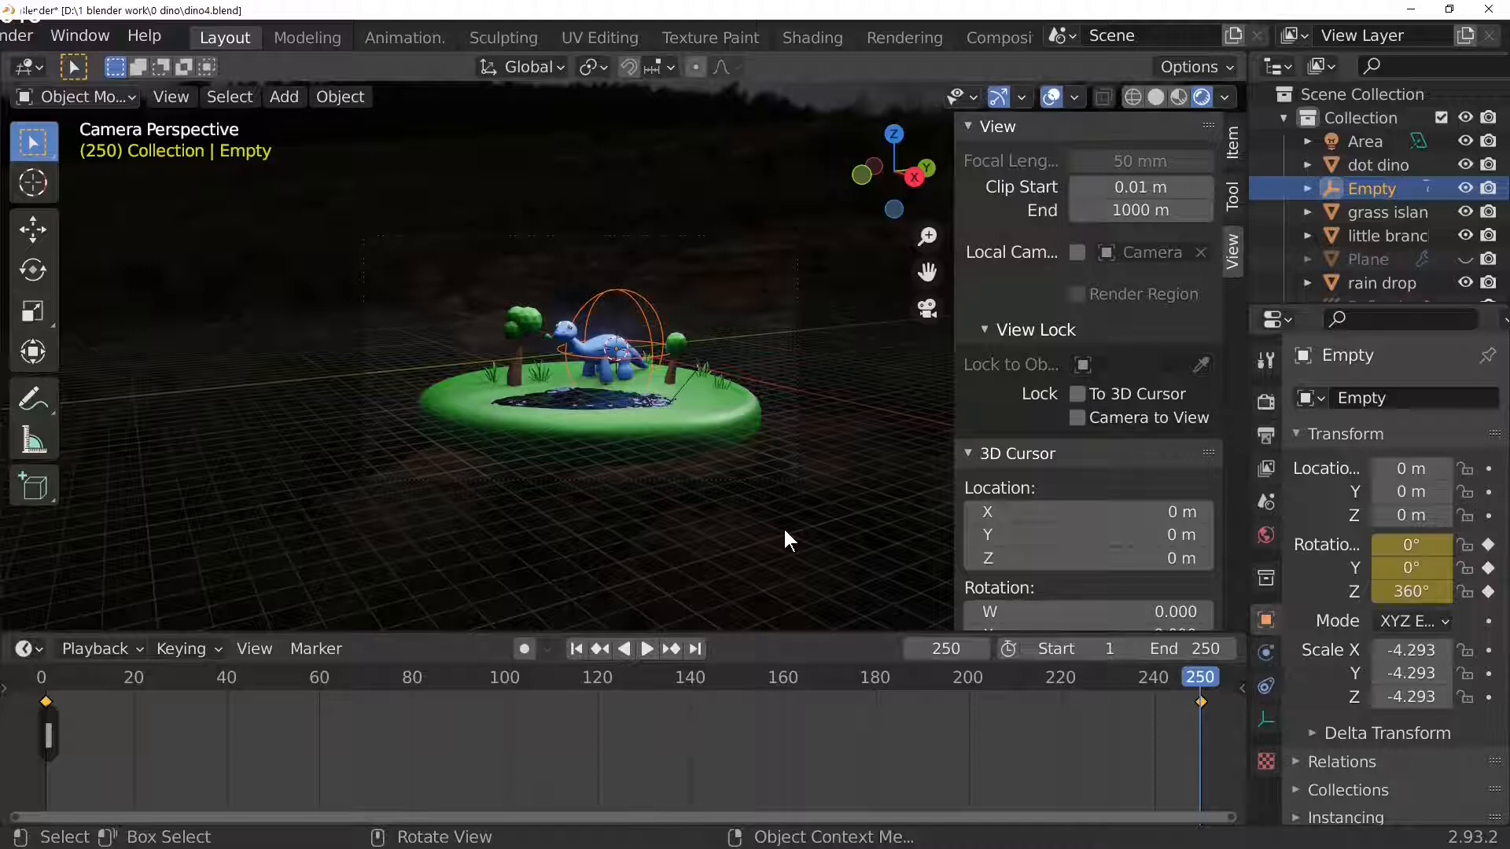
# - Play the animation through the camera to check its orbit around the island, and stop the playback
pyautogui.press('space')
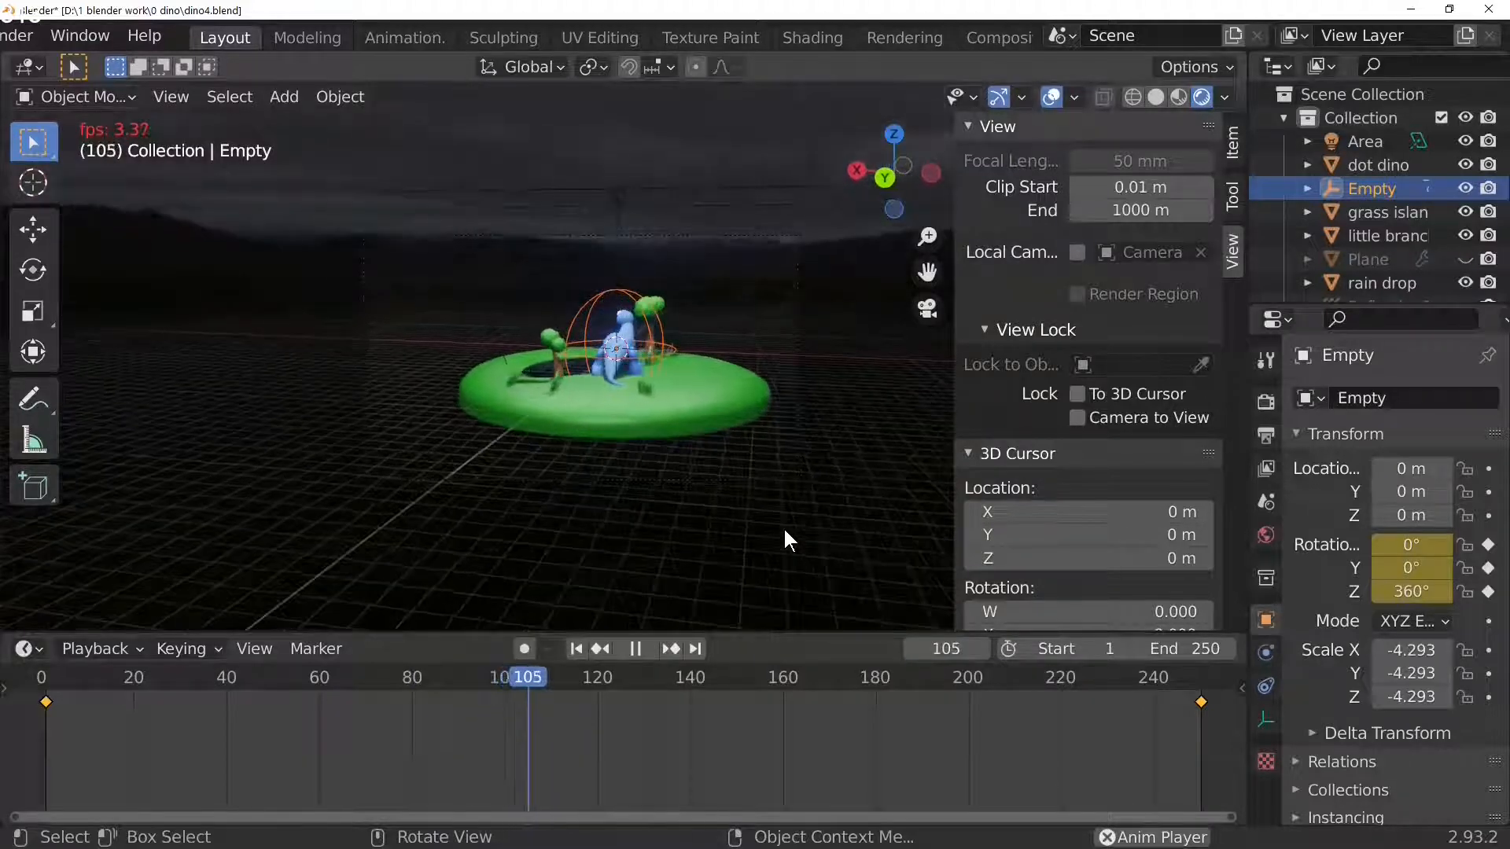
pyautogui.press('space')
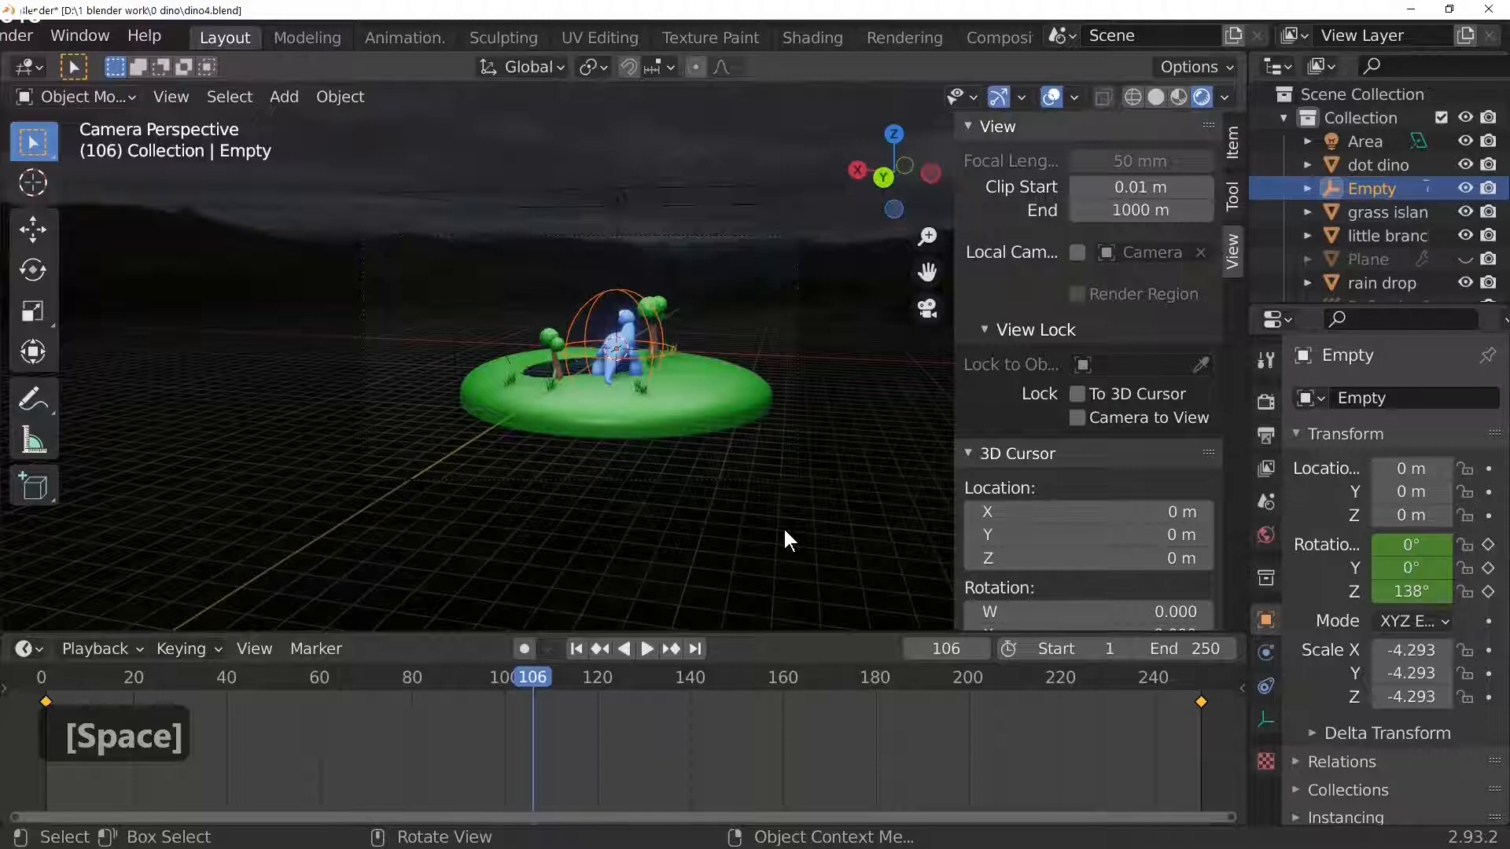
pyautogui.hotkey('shift', 'Left')
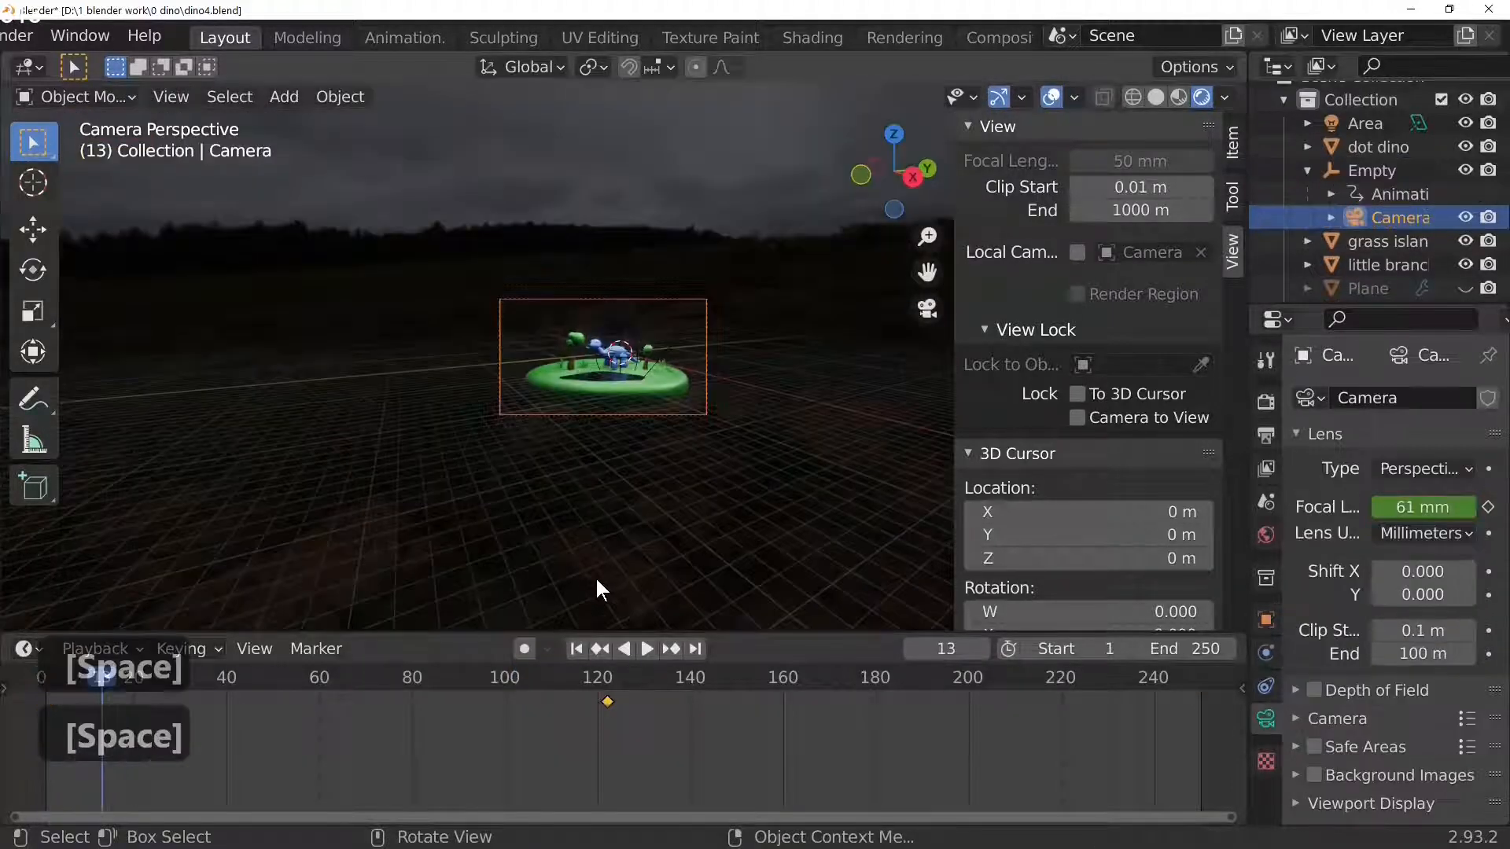
# - Switch to the Animation workspace with rendered shading and set the selected camera keyframe's interpolation mode to Linear
pyautogui.scroll(6, 586, 596)
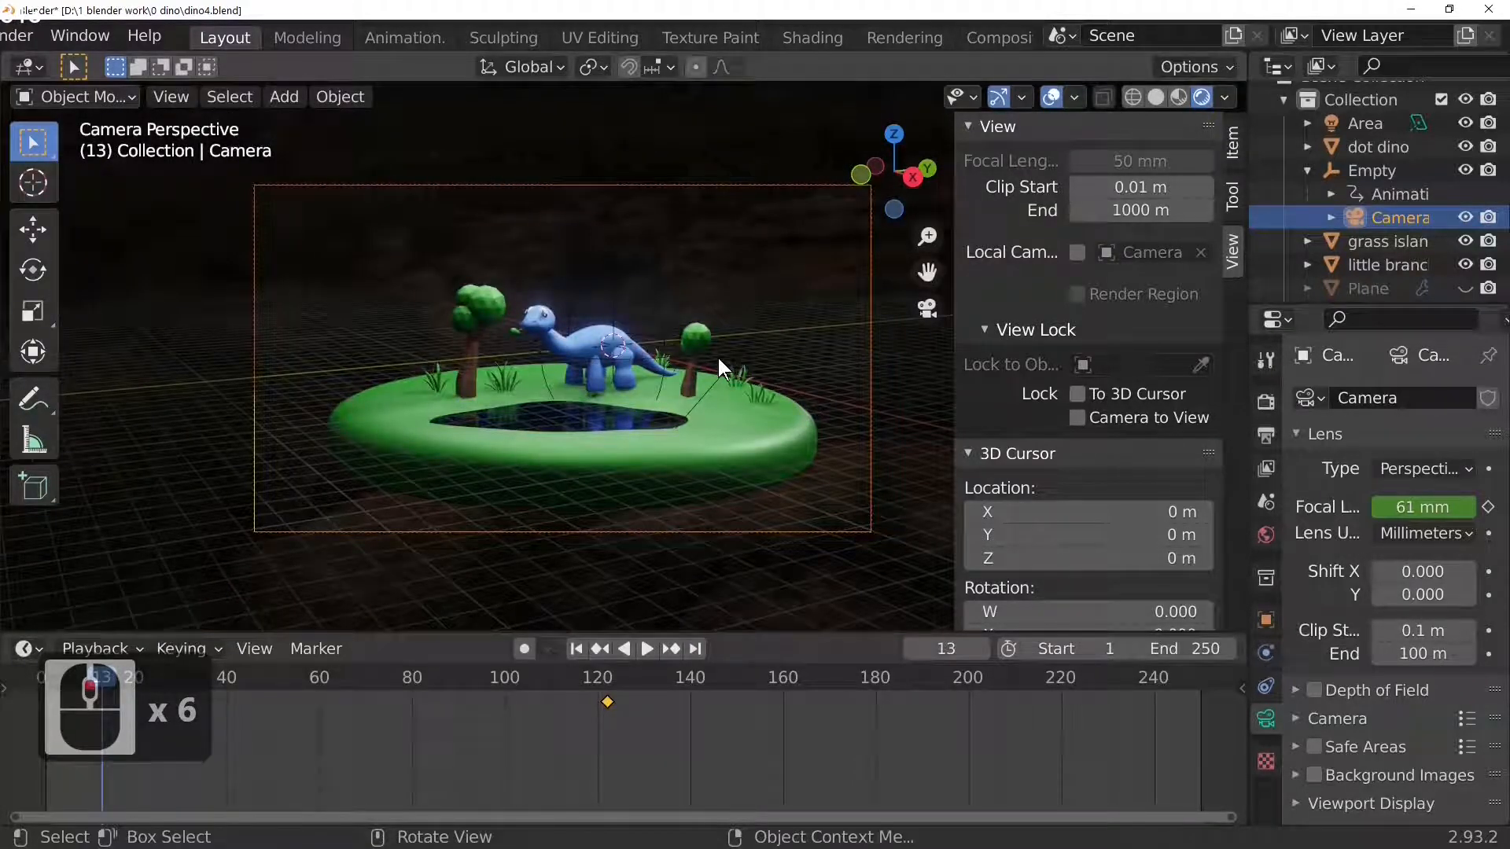
pyautogui.click(411, 39)
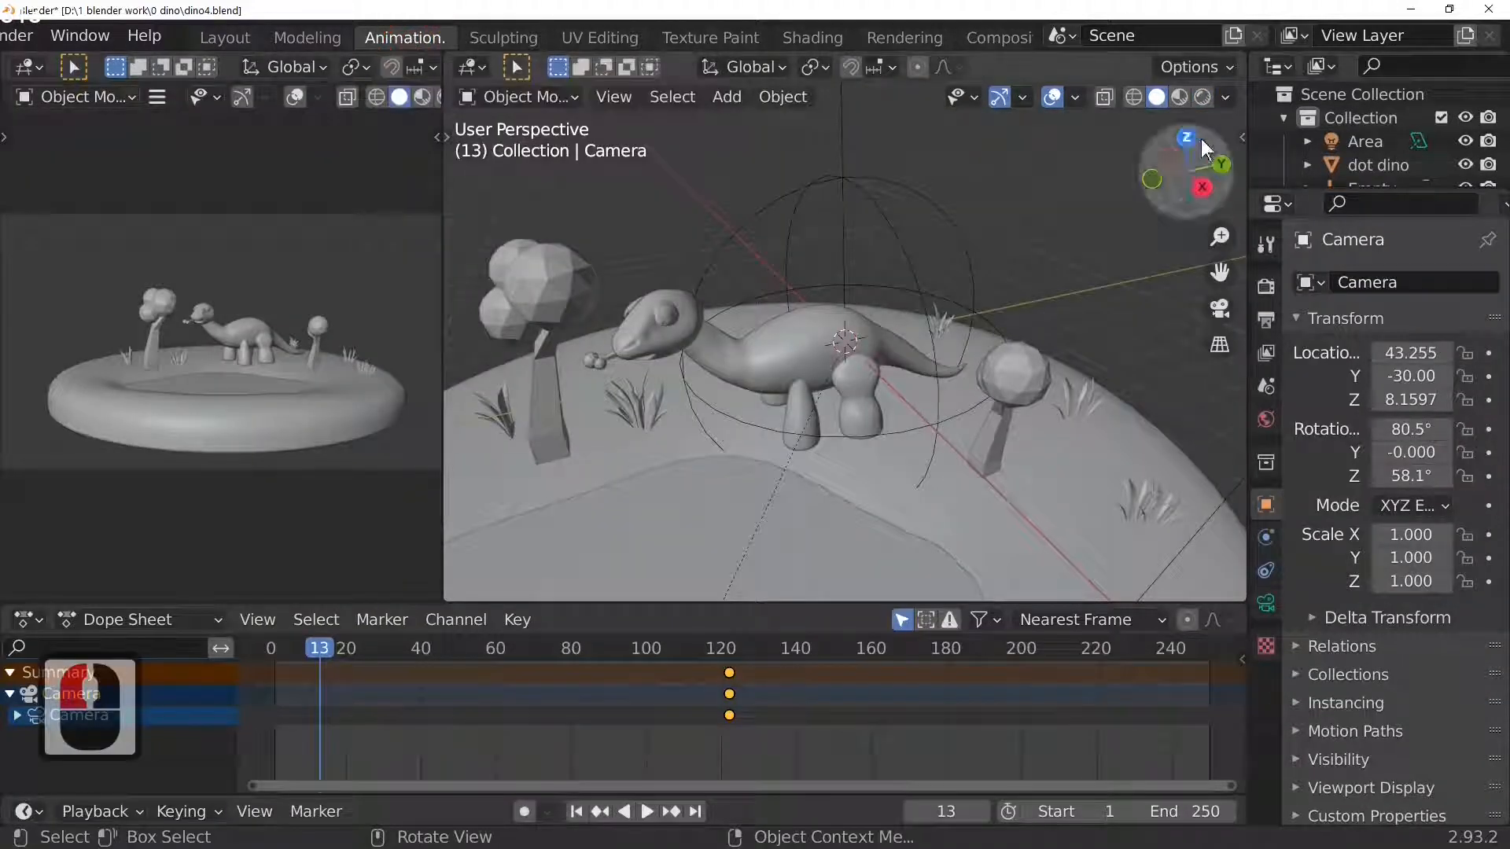
pyautogui.click(1202, 98)
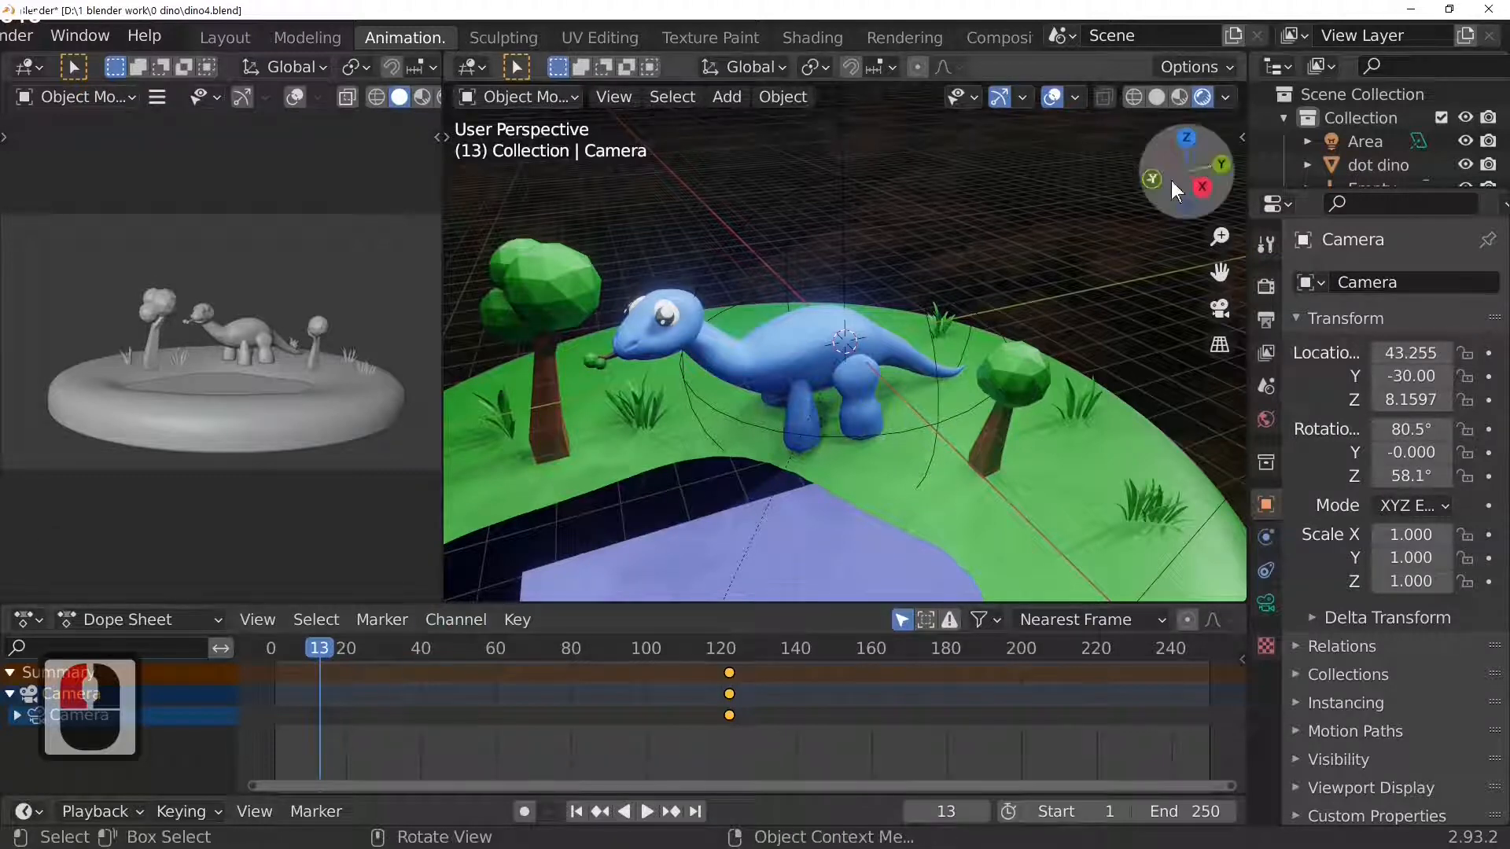
pyautogui.click(516, 621)
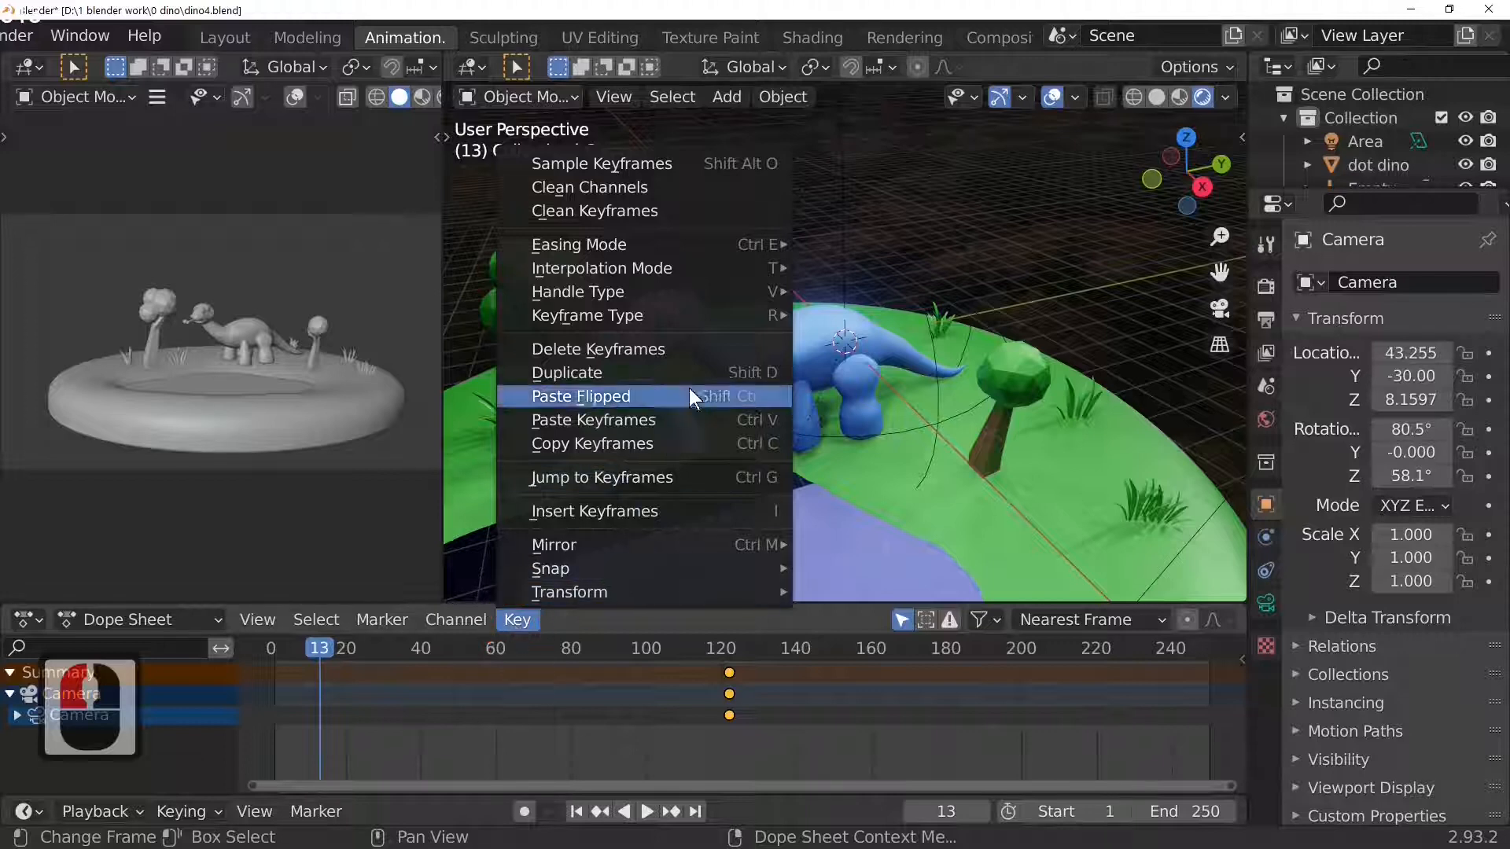
pyautogui.moveTo(680, 265)
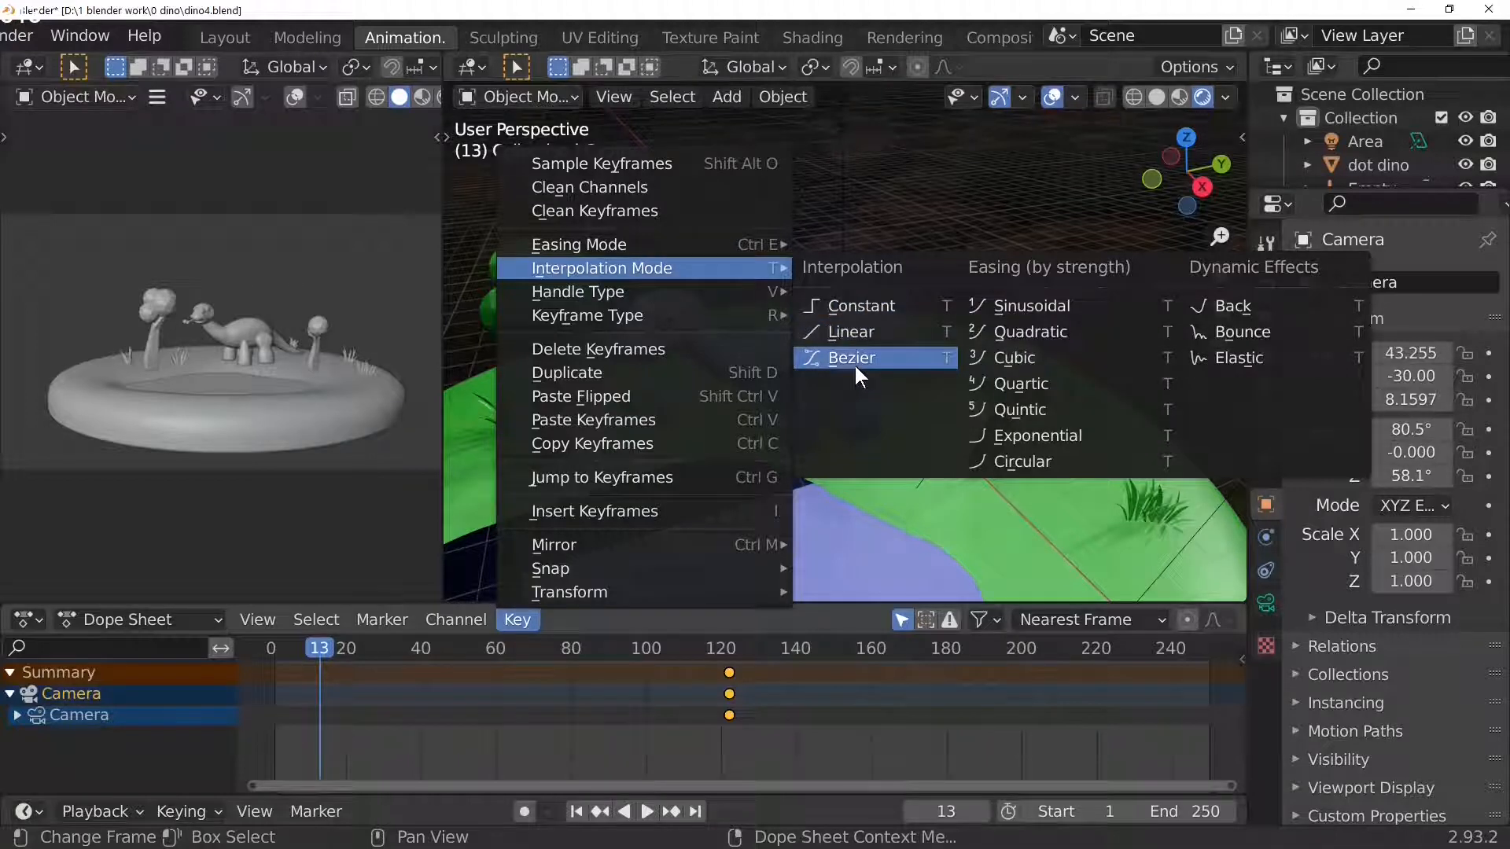
pyautogui.click(864, 322)
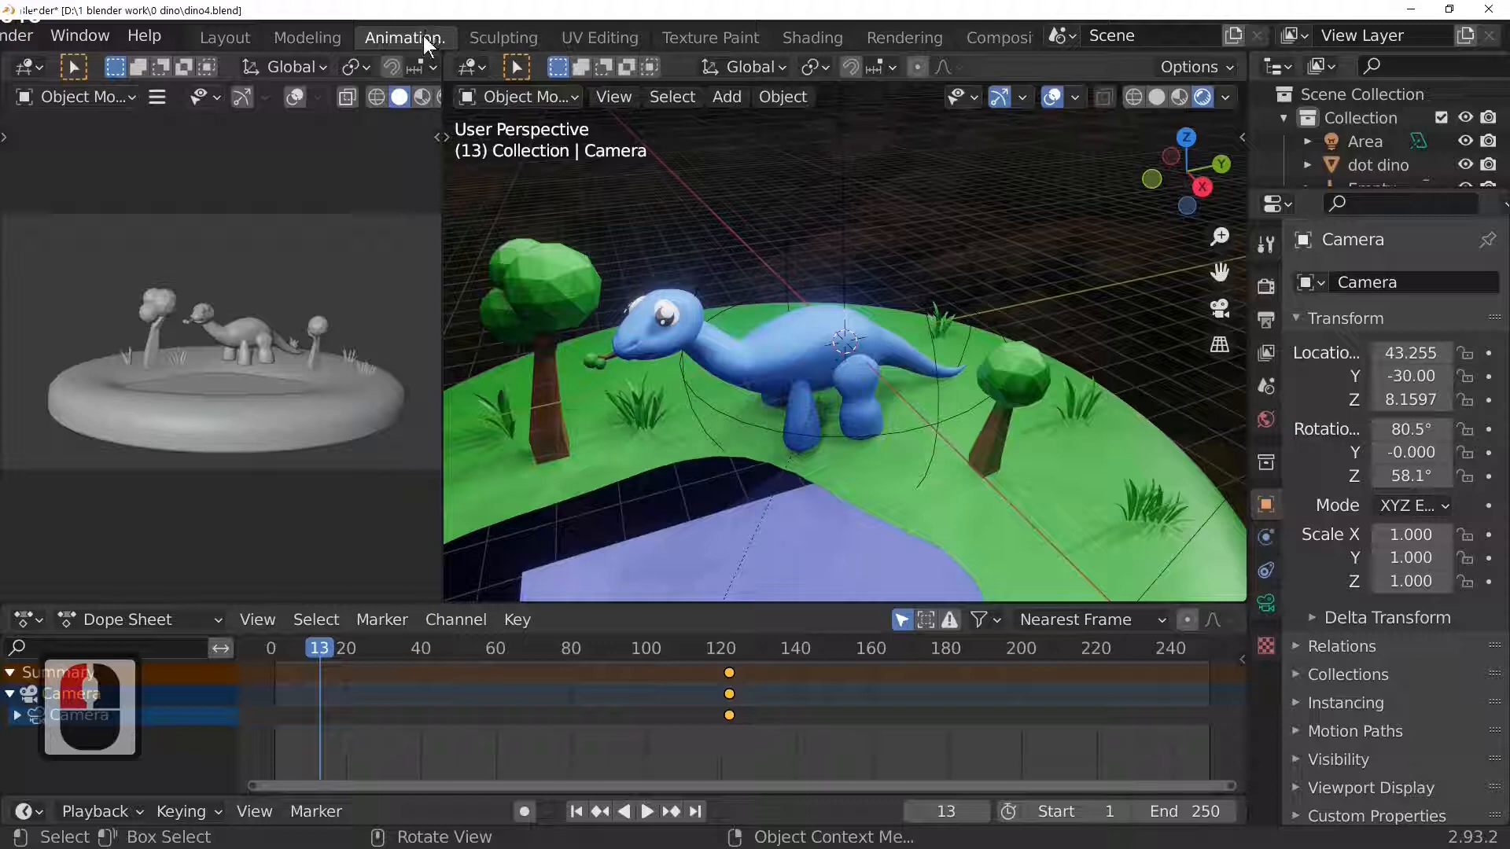
# - Select the sphere empty and play back its rotation through the camera in the Animation workspace, stopping at frame 90
pyautogui.scroll(-3, 886, 384)
pyautogui.click(889, 384)
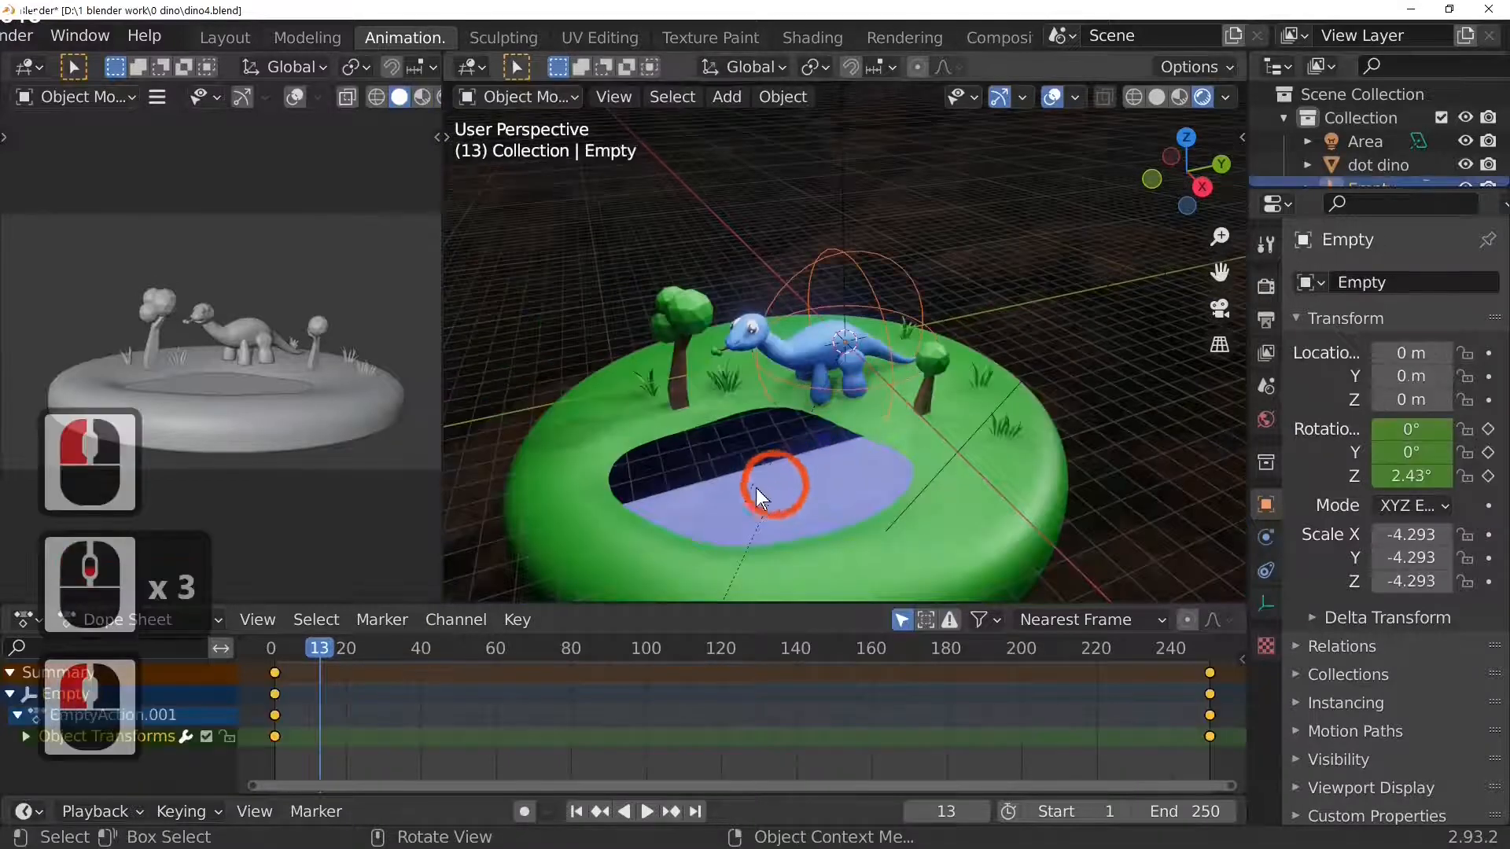
pyautogui.press('space')
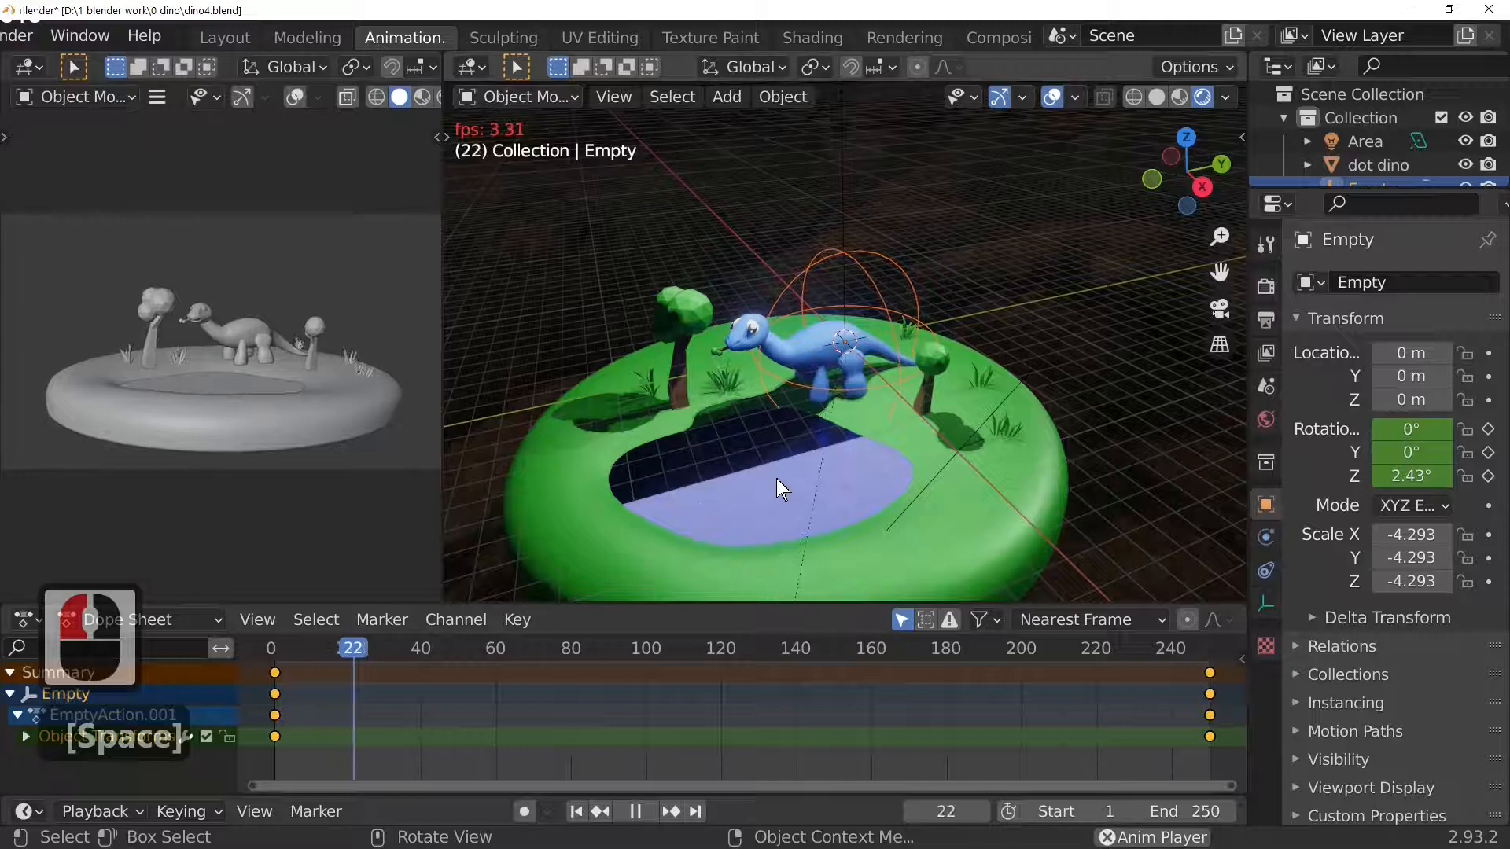
pyautogui.press('space')
pyautogui.press('KP_0')
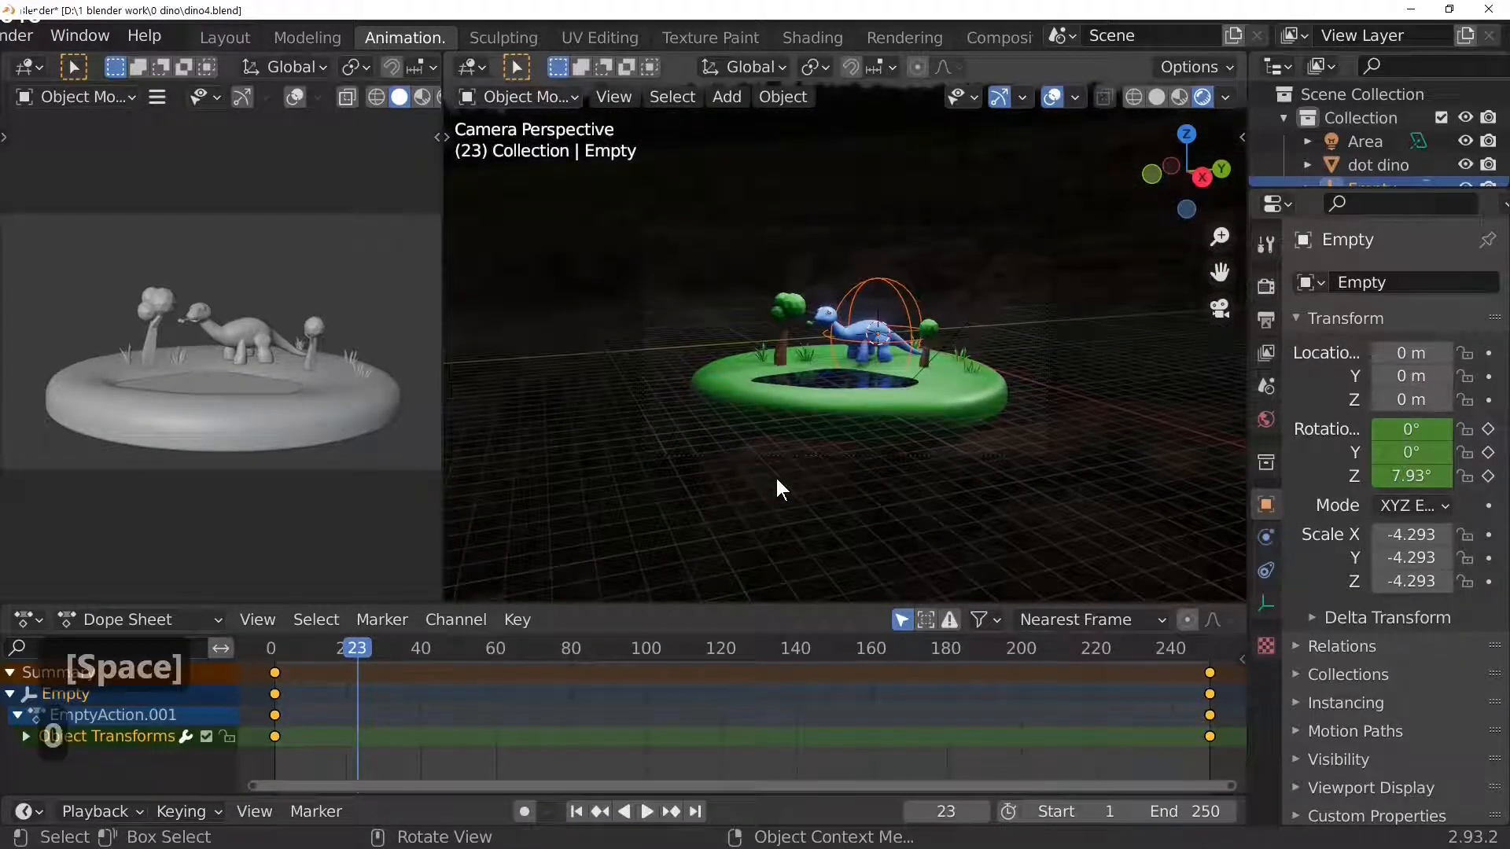
pyautogui.press('space')
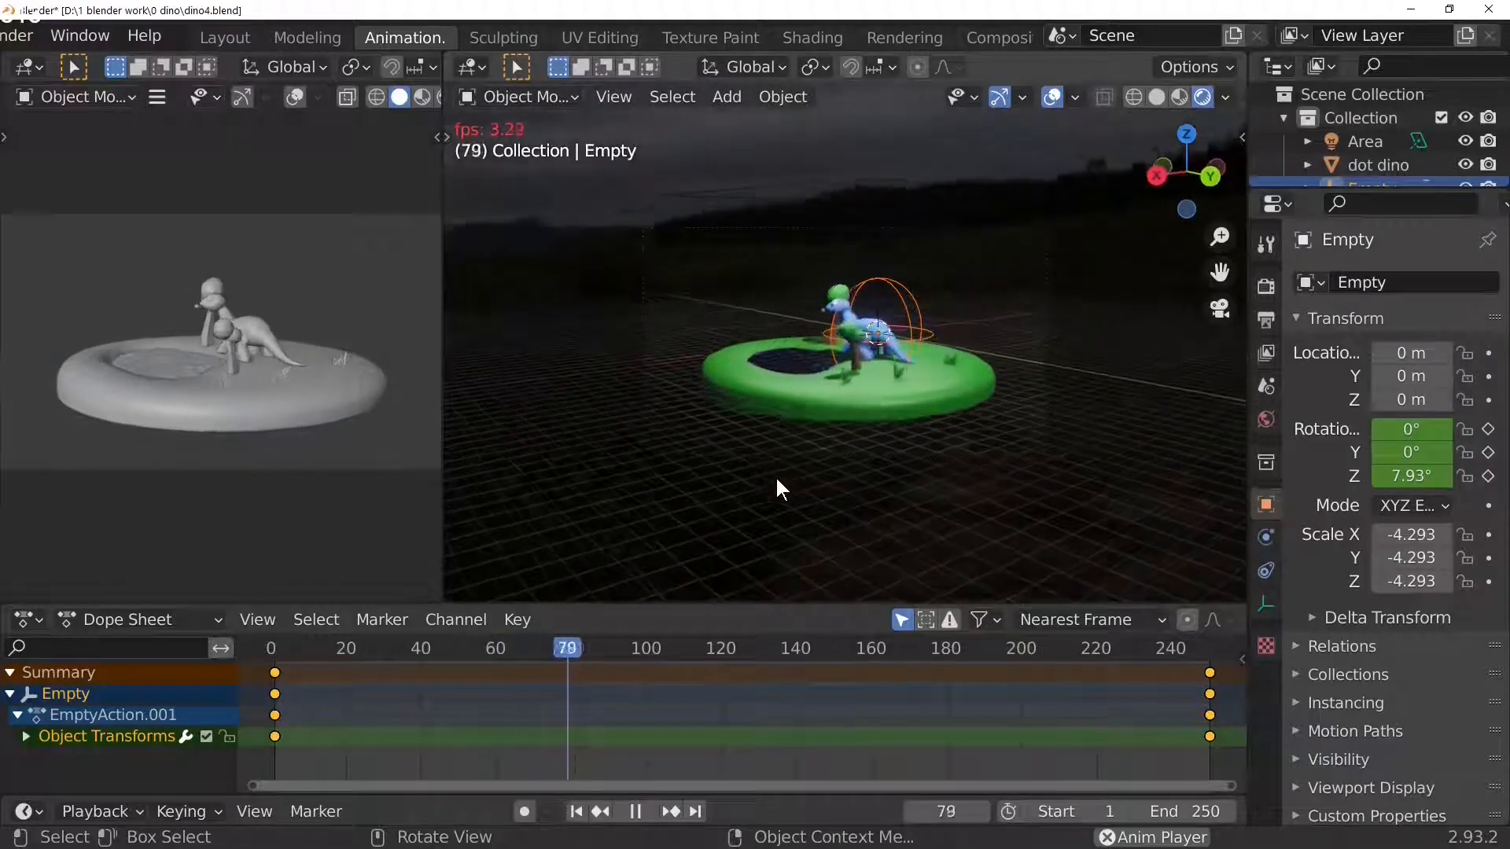
pyautogui.press('space')
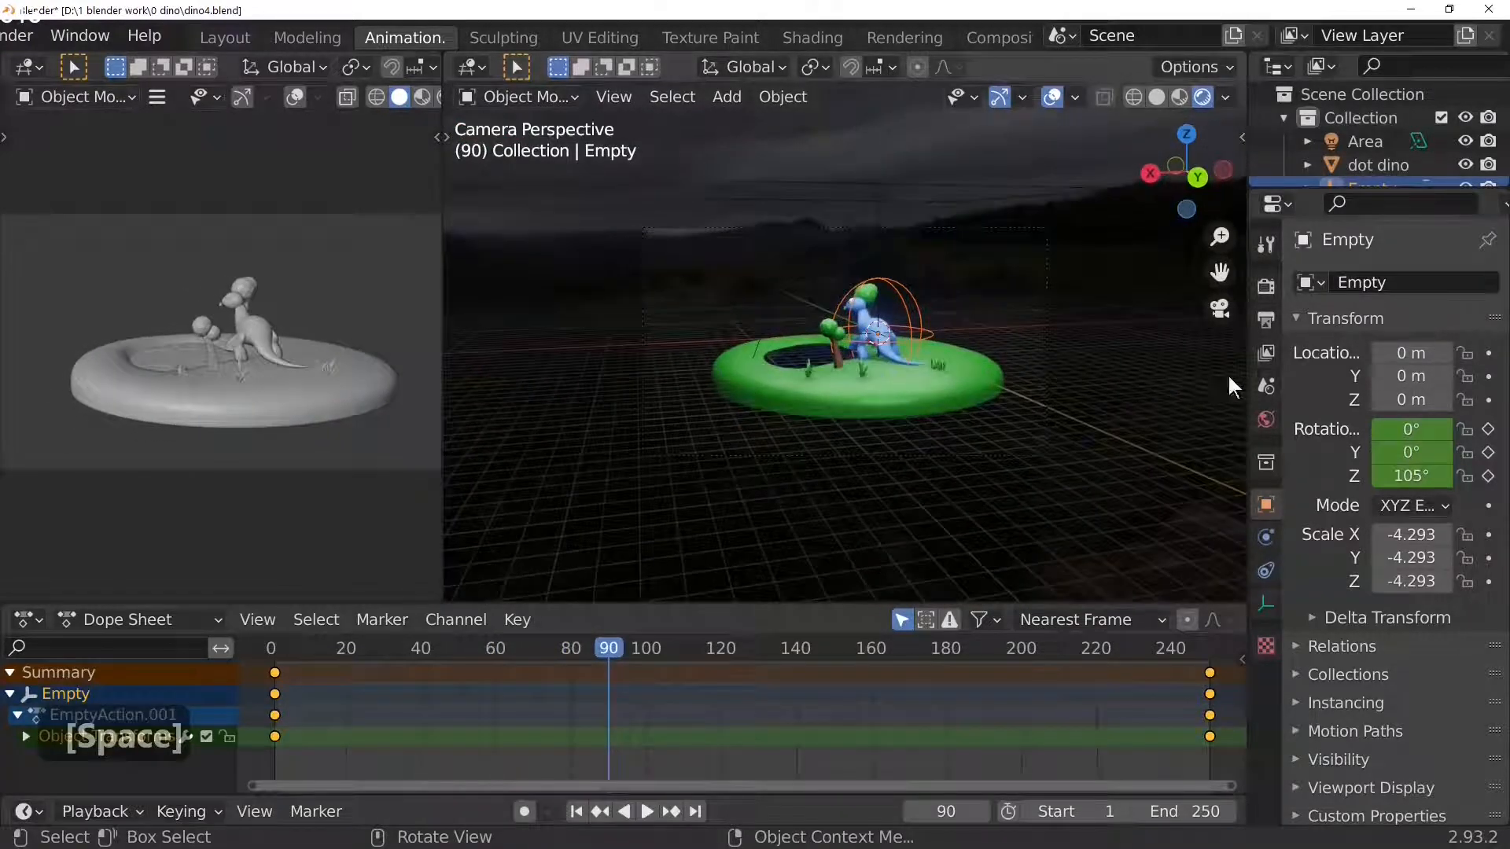
# - Set the render output path to the file name EEVE5_ in the 0 dino folder
pyautogui.click(1267, 322)
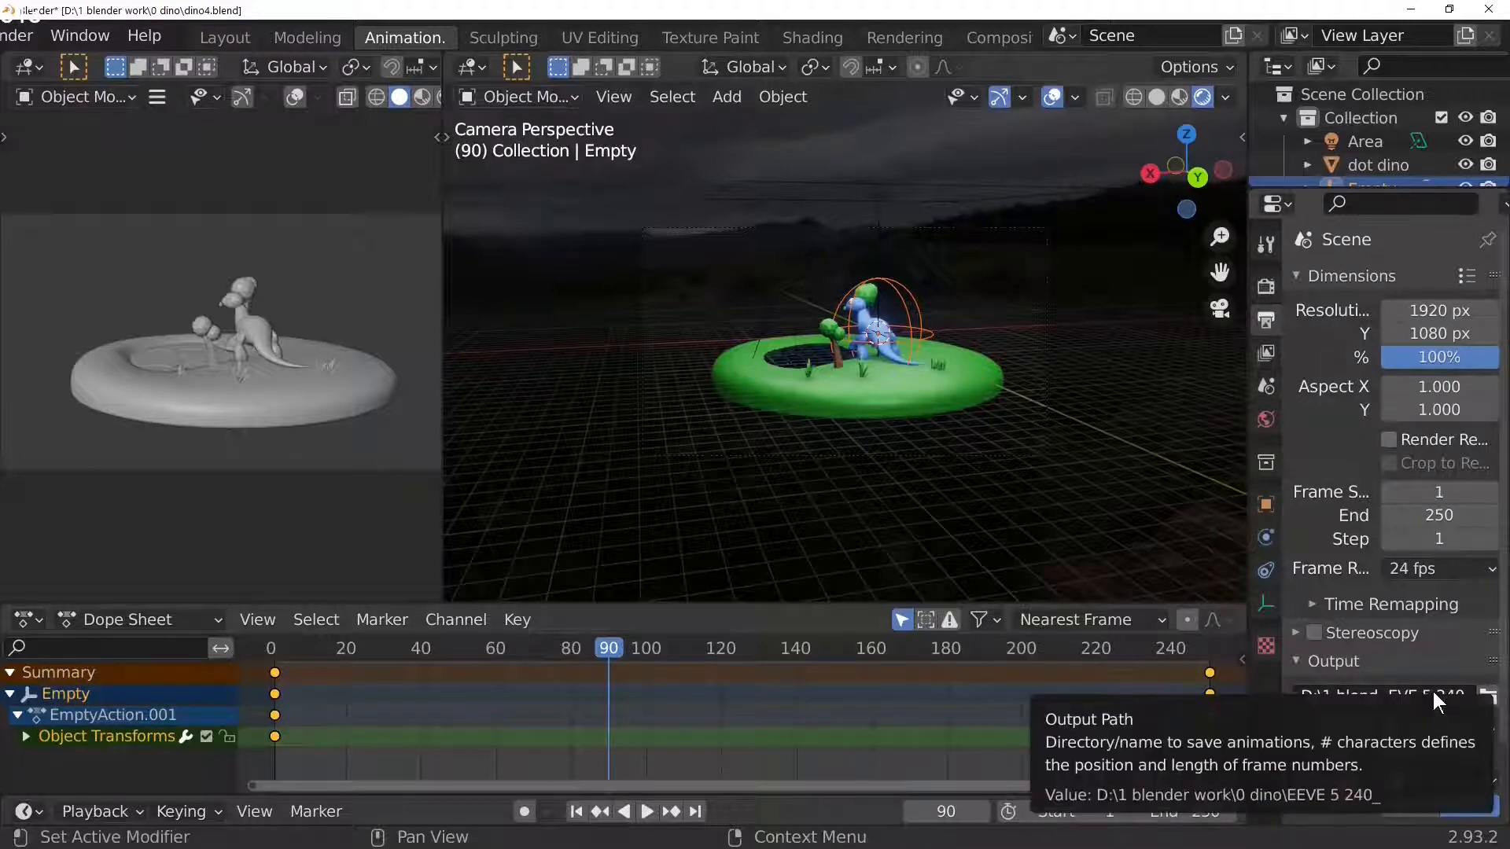
pyautogui.click(1487, 697)
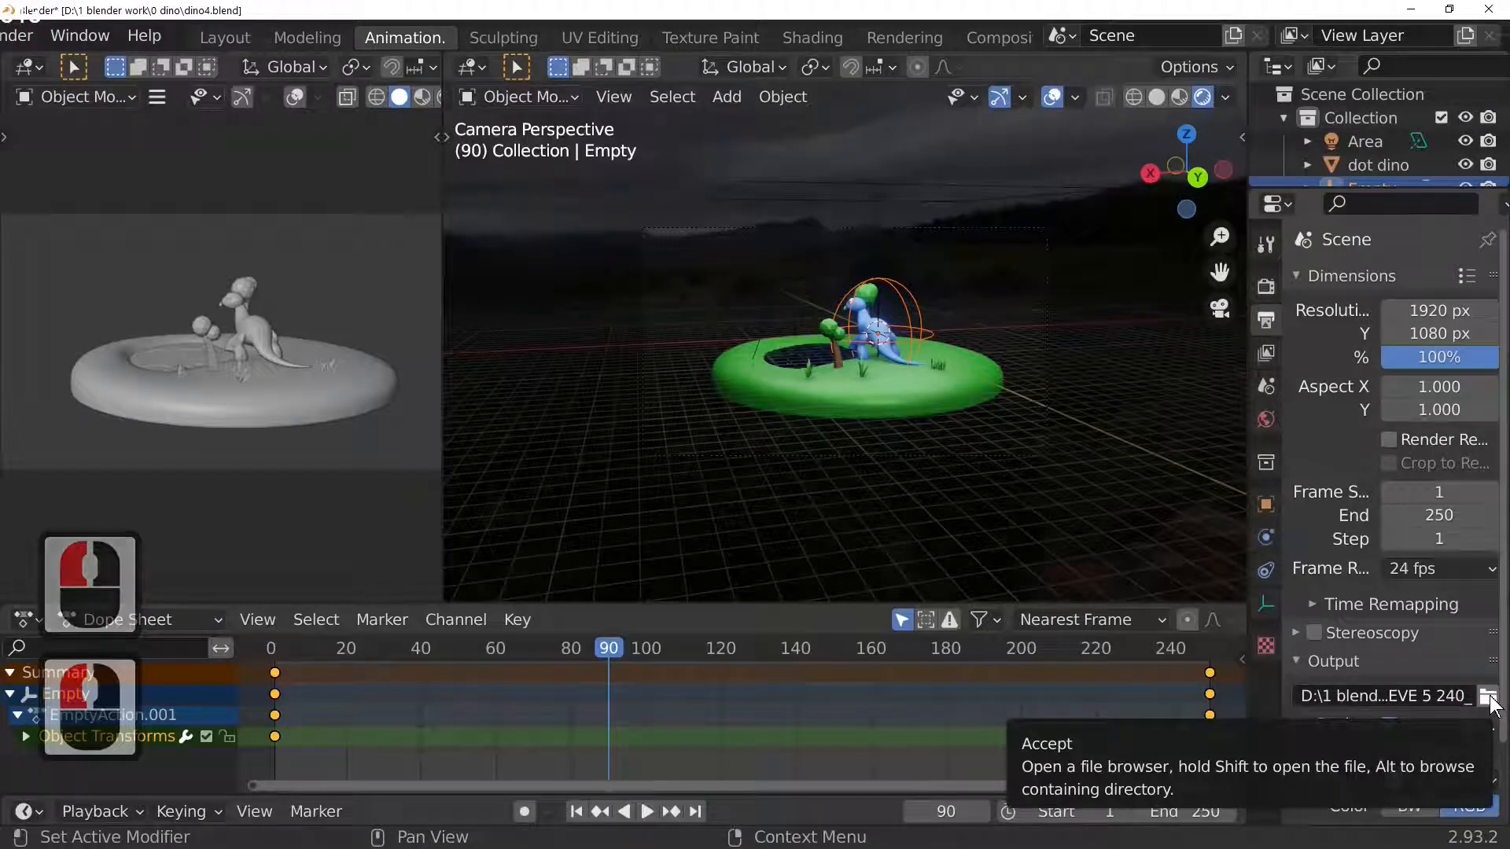
pyautogui.click(1487, 696)
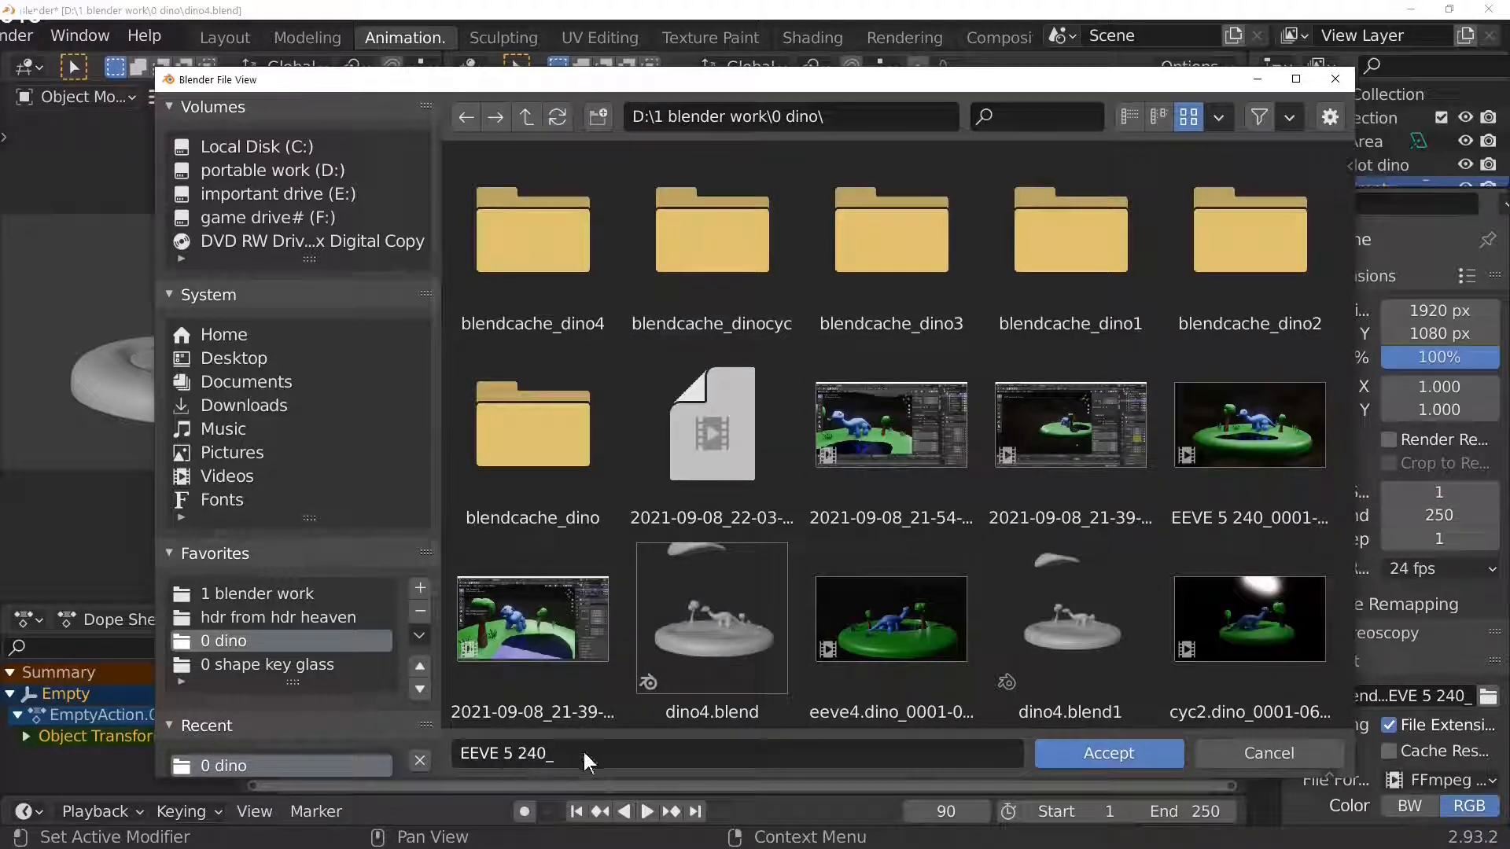
pyautogui.click(538, 750)
pyautogui.press('BackSpace')
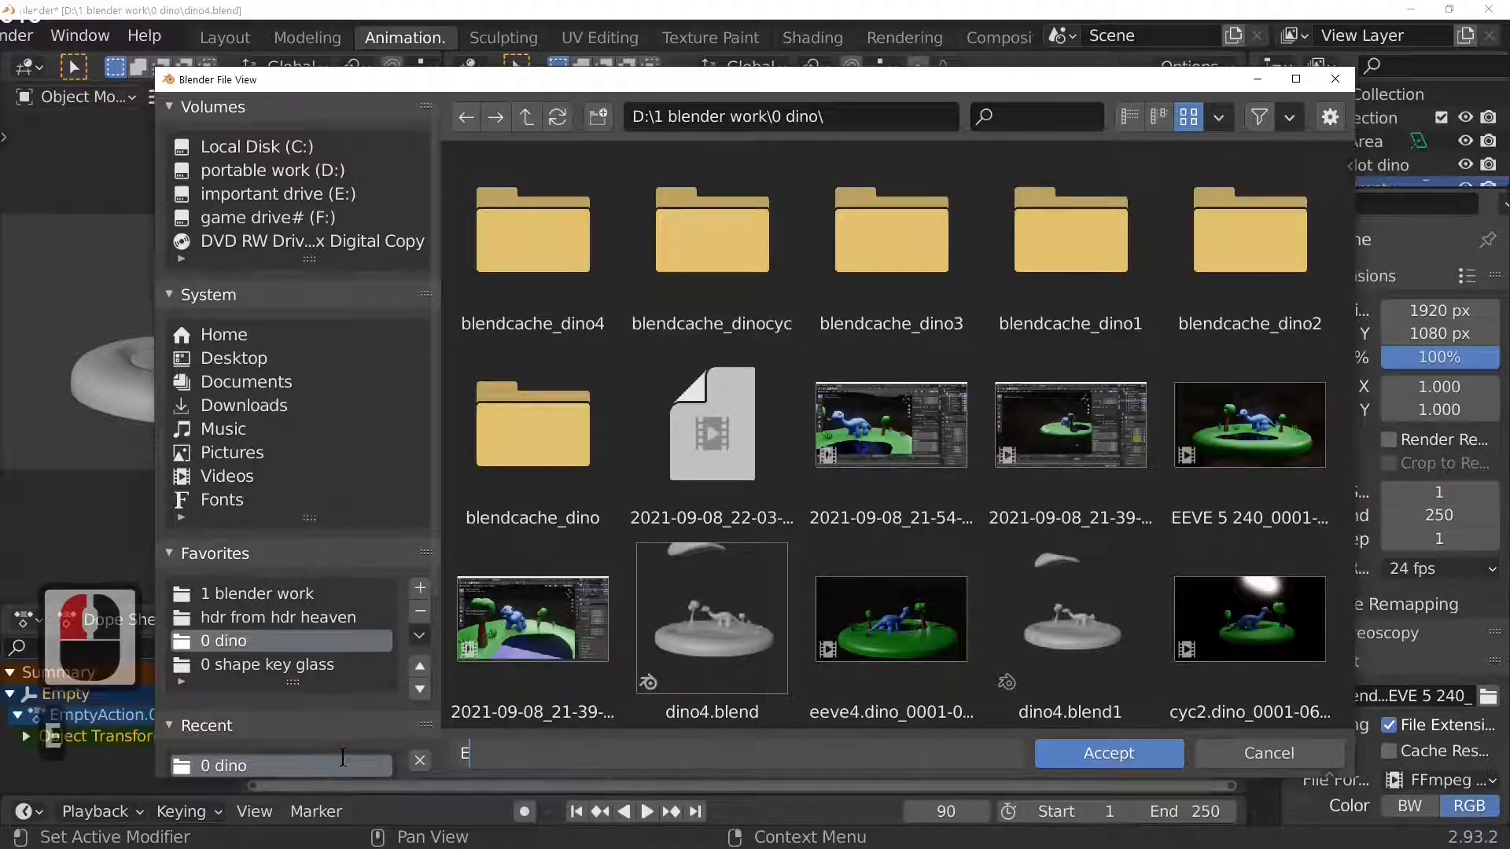
pyautogui.write('EEVE')
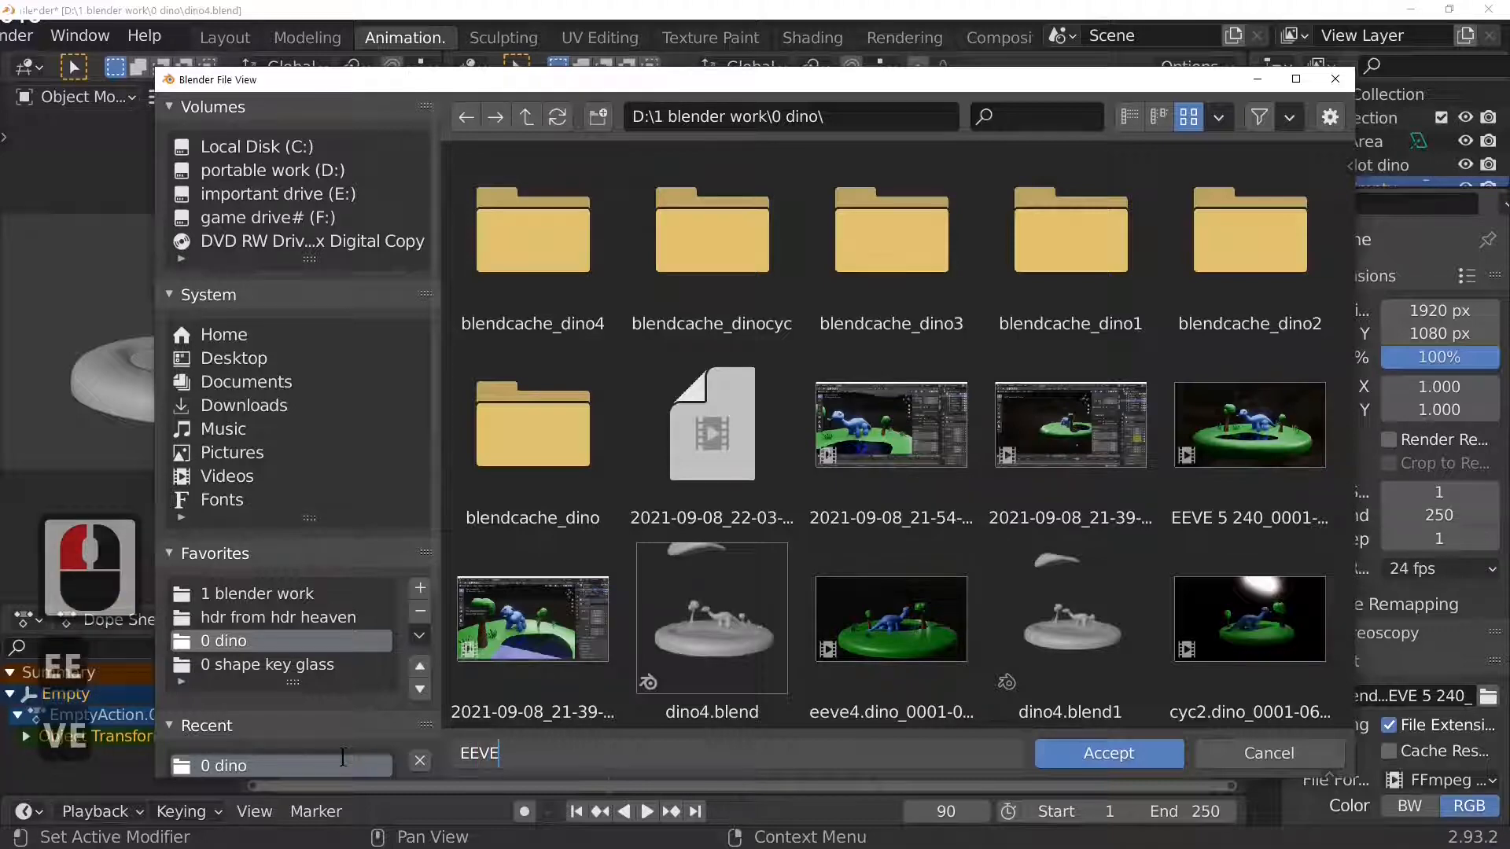
pyautogui.write('5.')
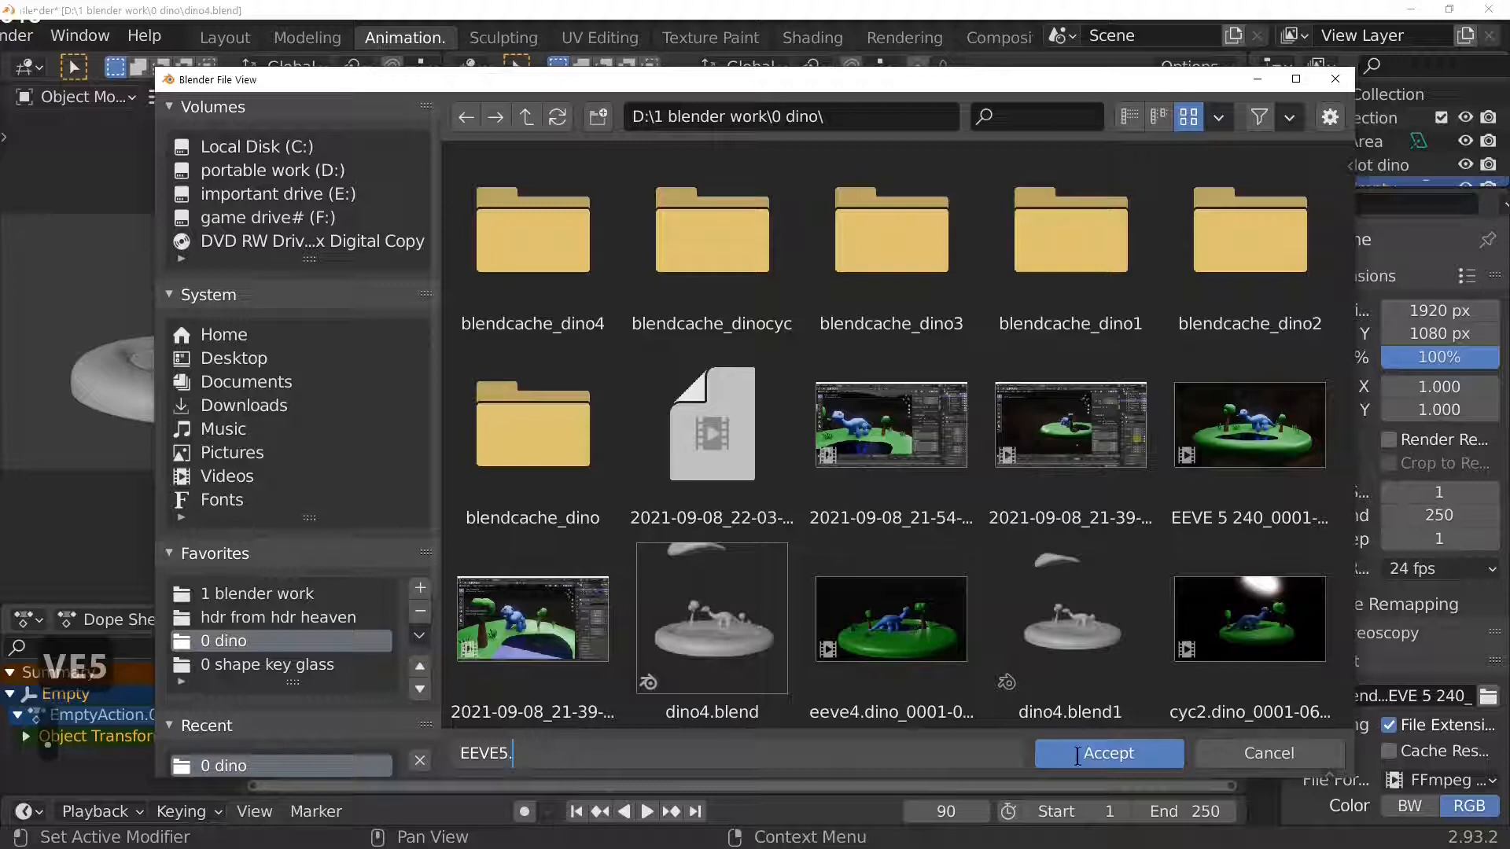
pyautogui.click(1136, 756)
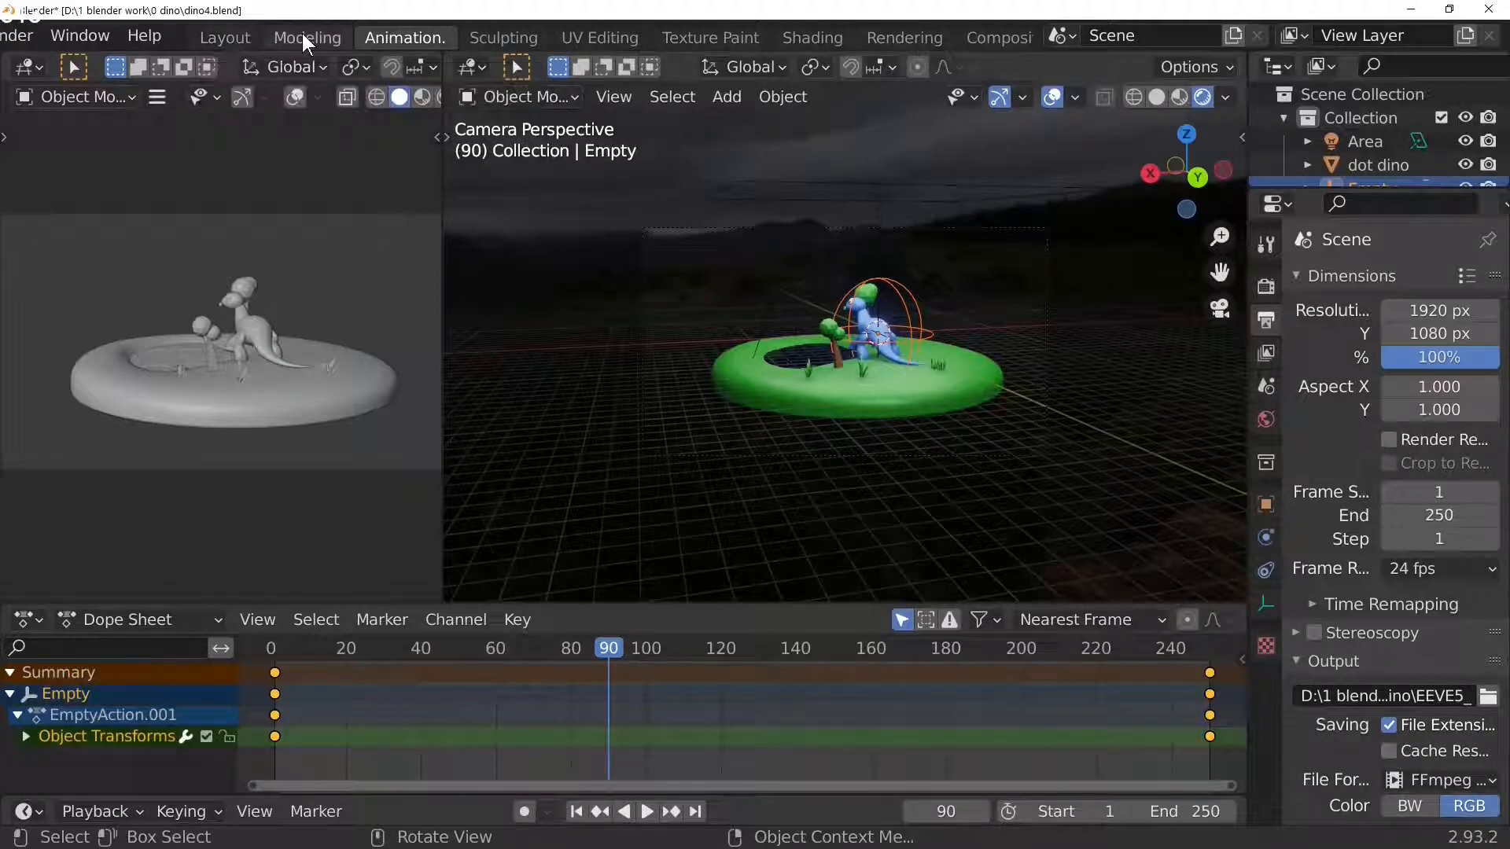
# - Start rendering the full camera orbit animation
pyautogui.scroll(5, 184, 36)
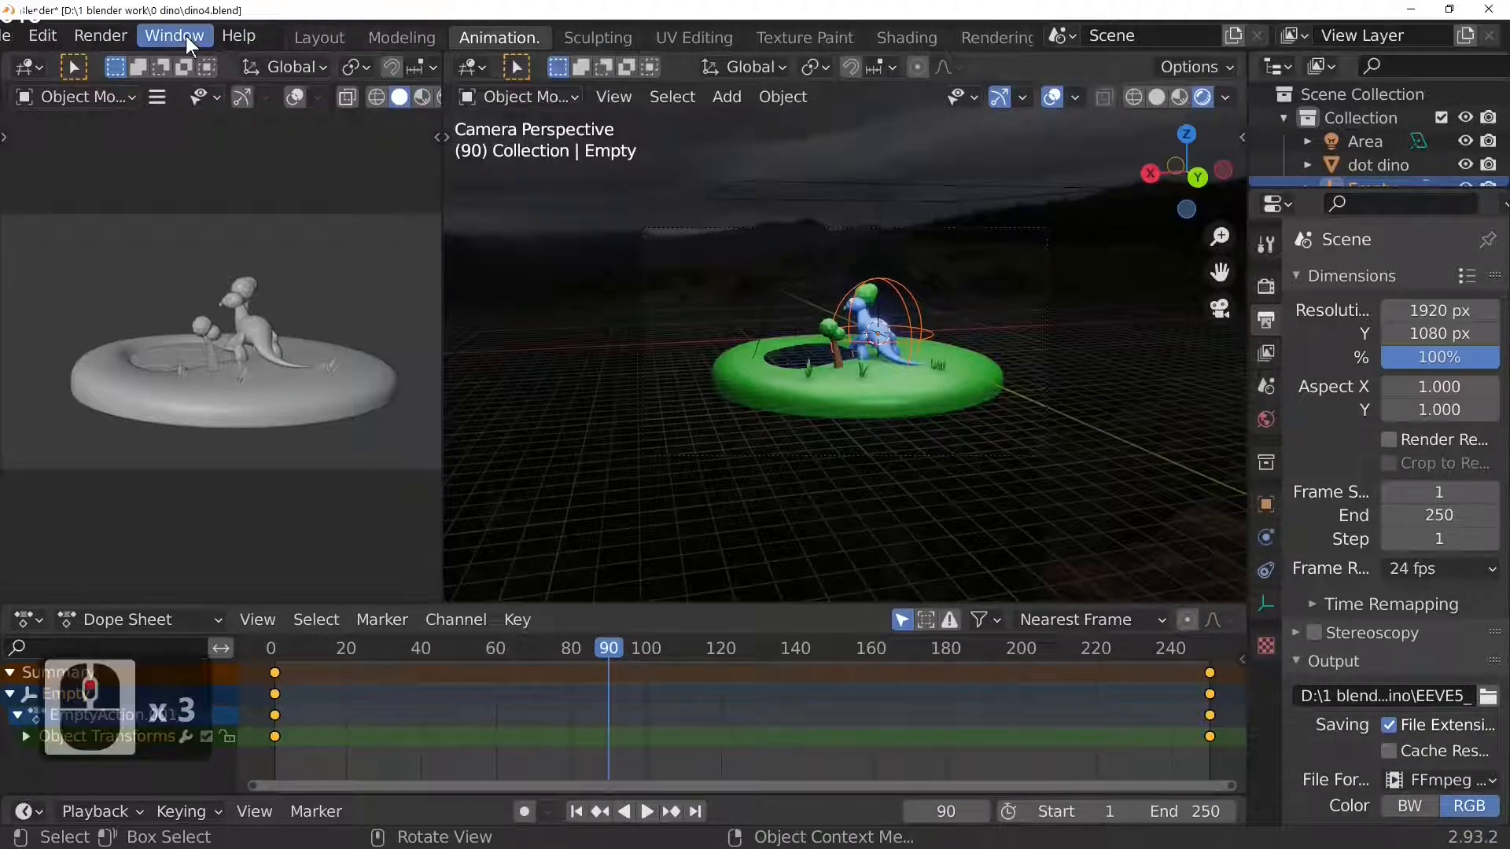
pyautogui.scroll(1, 184, 37)
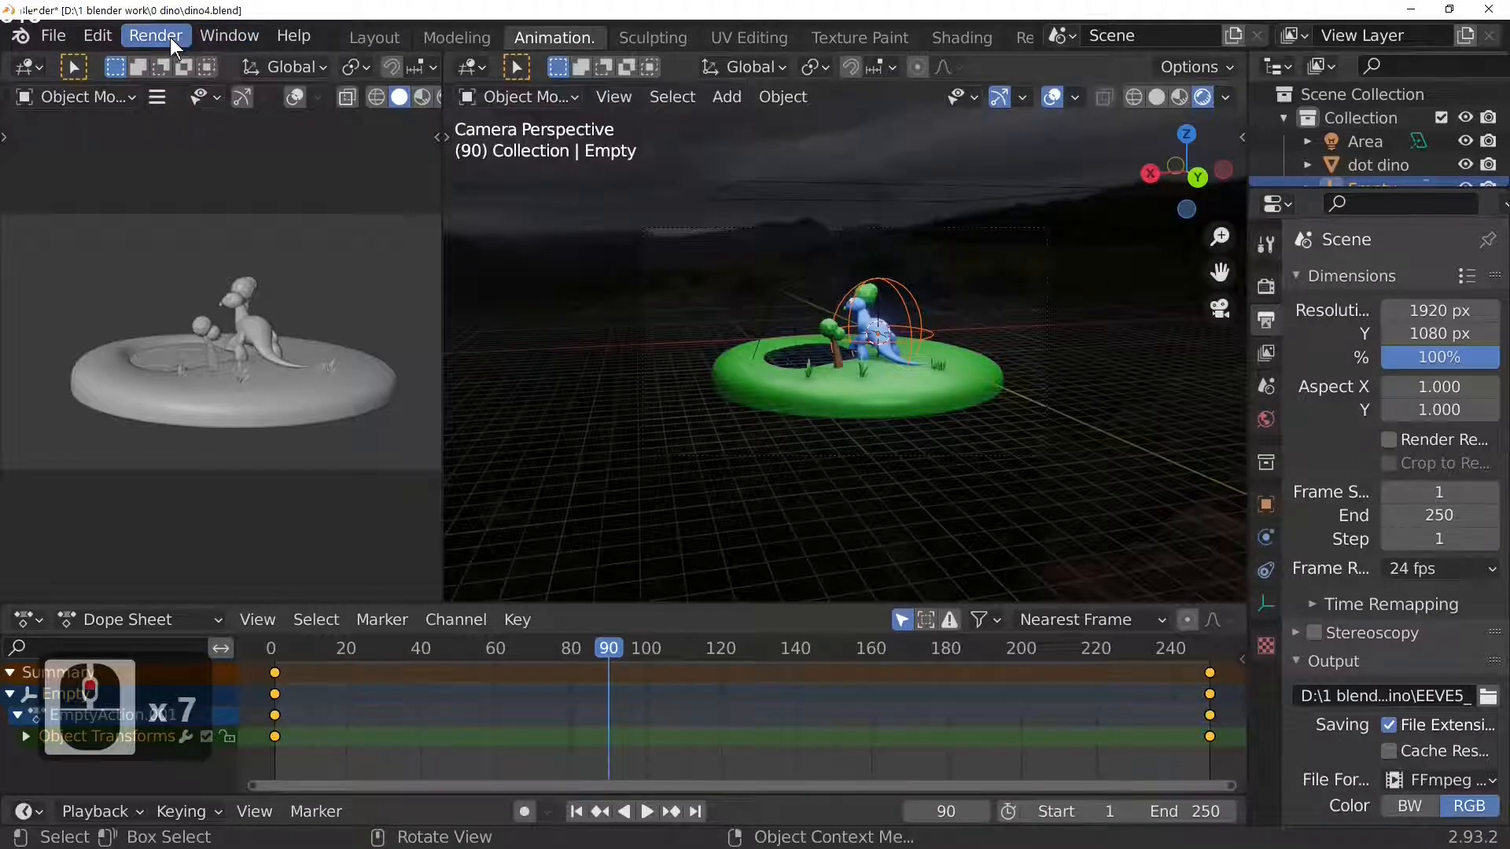
pyautogui.click(169, 36)
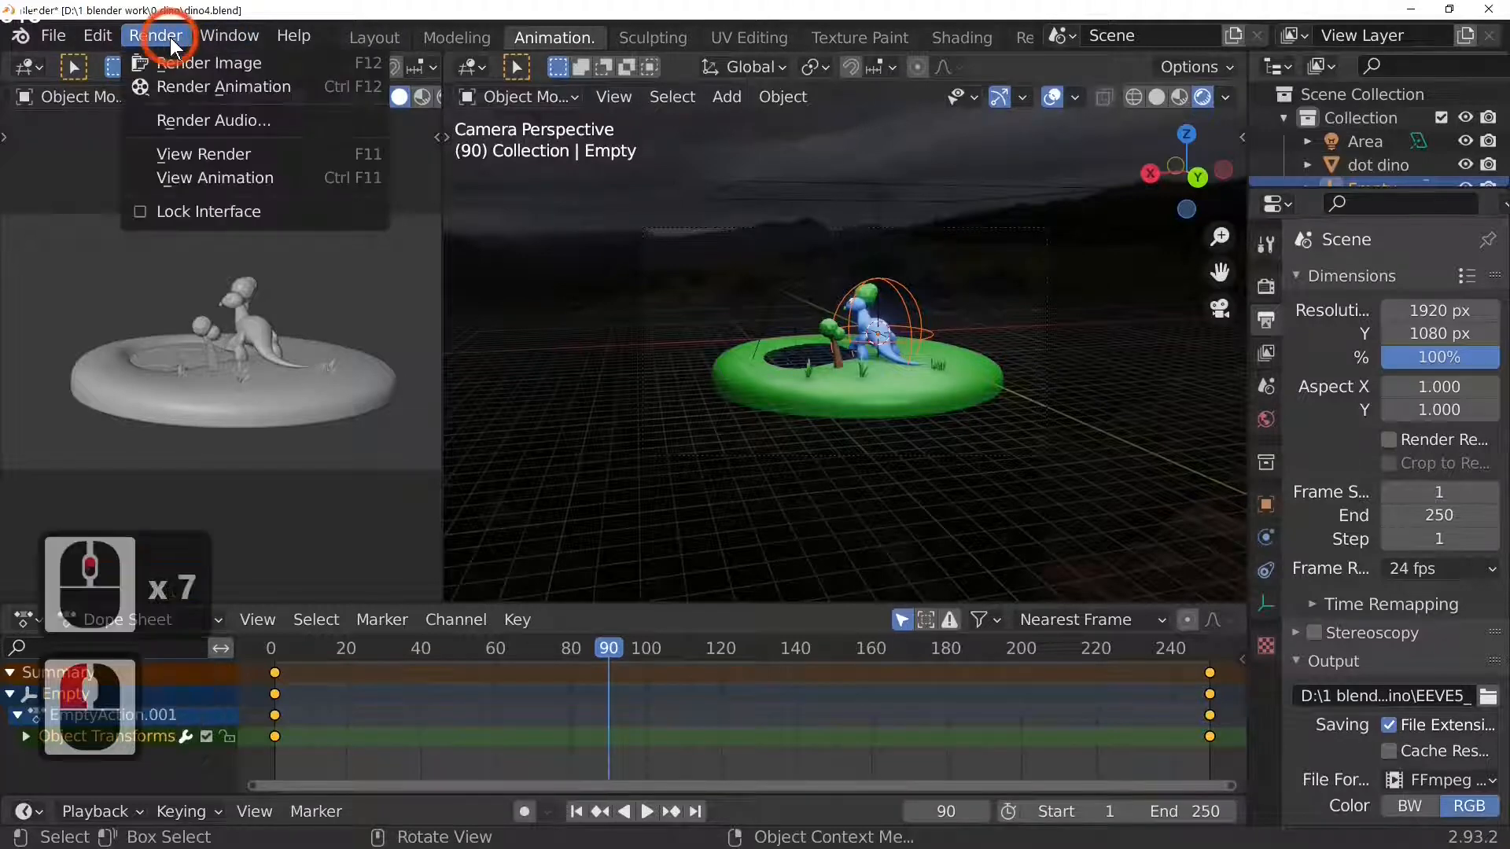
pyautogui.click(210, 82)
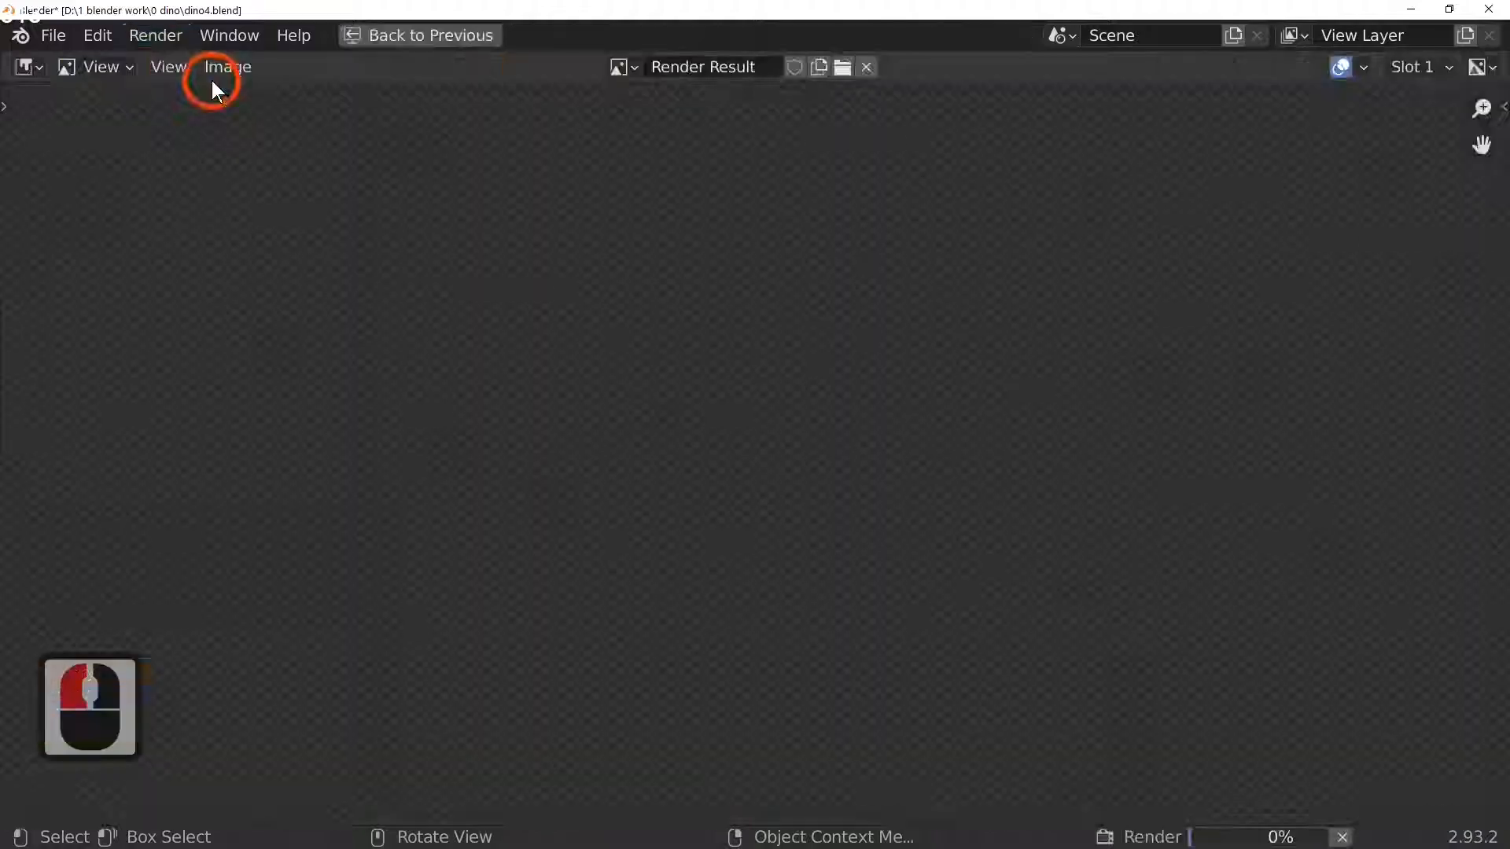